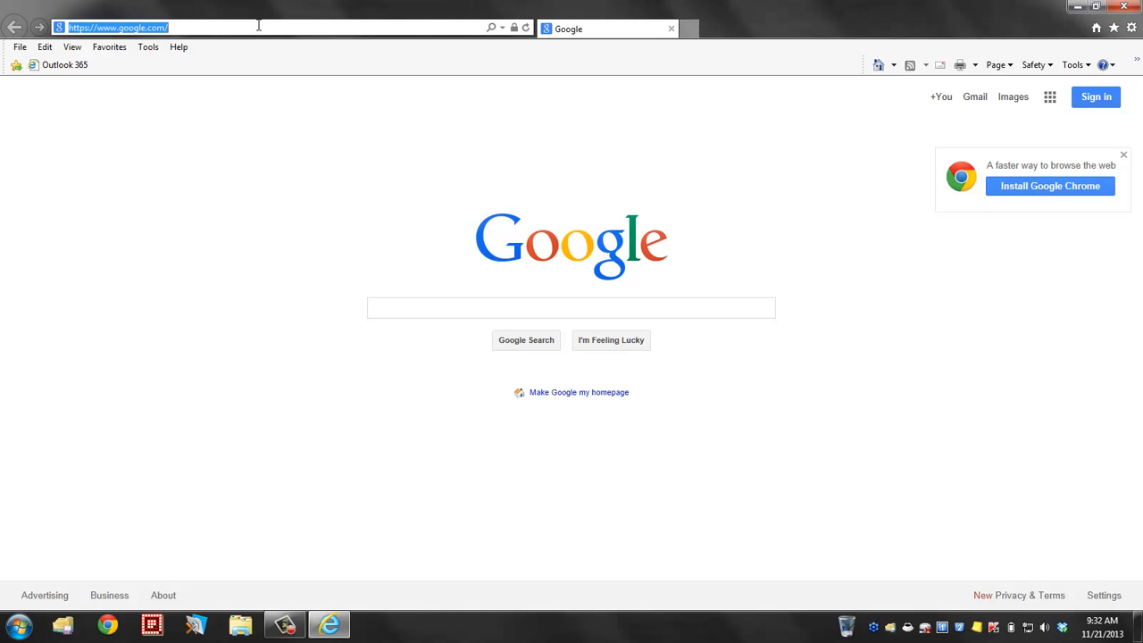
# Open mail.iamtgc.net and sign in with the network user name and password.
pyautogui.write('mail.iamtgc.net')
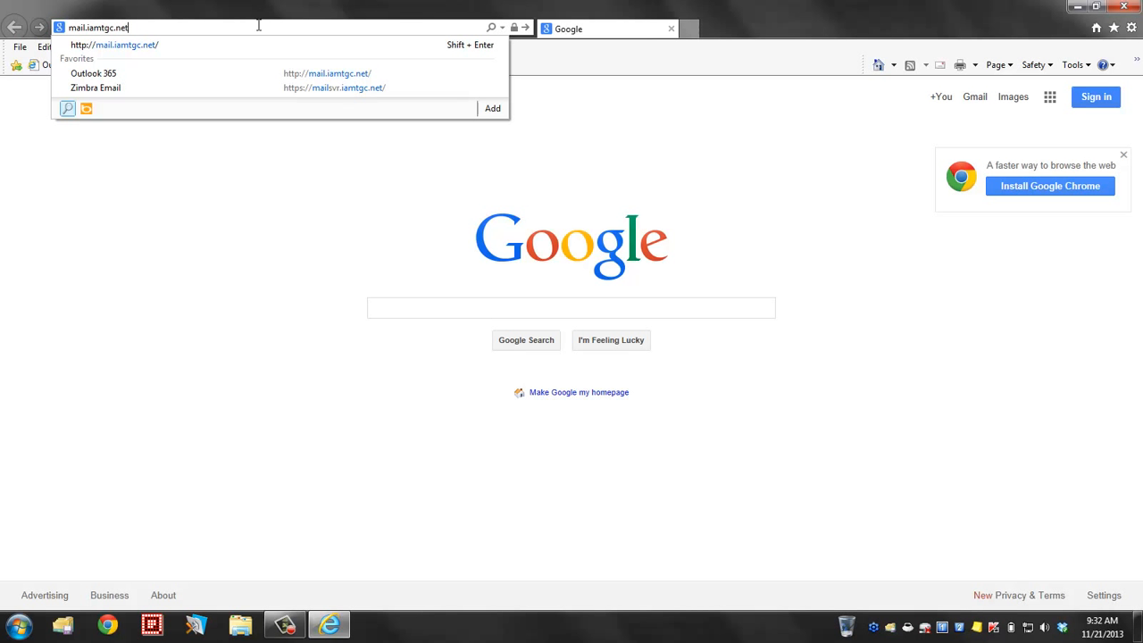
pyautogui.press('Return')
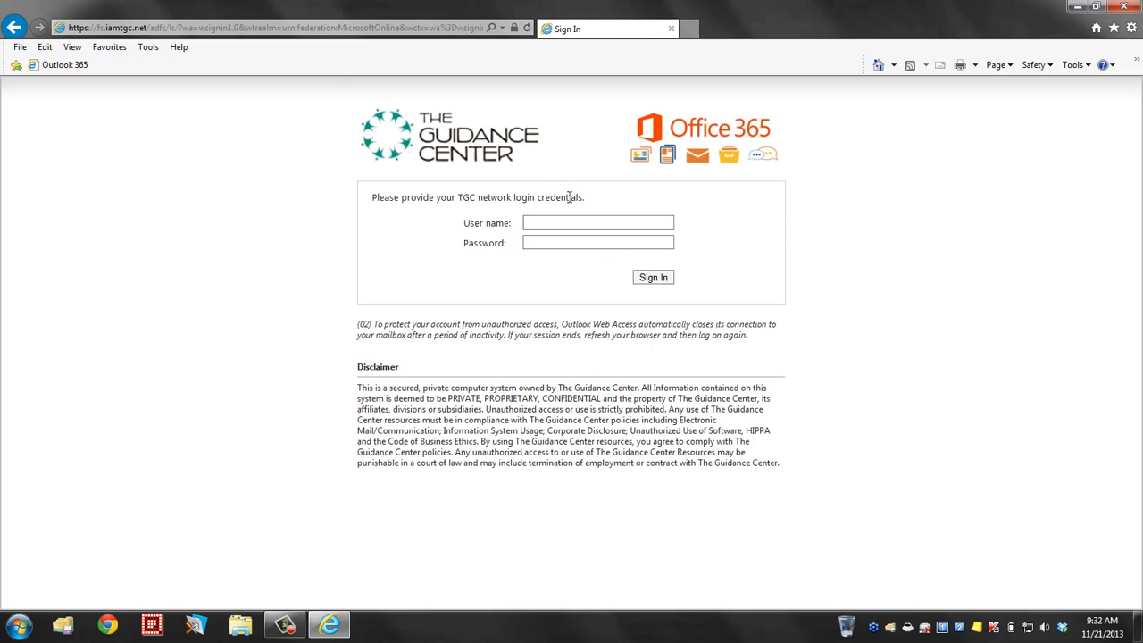
pyautogui.click(563, 218)
pyautogui.write('•')
pyautogui.press('Return')
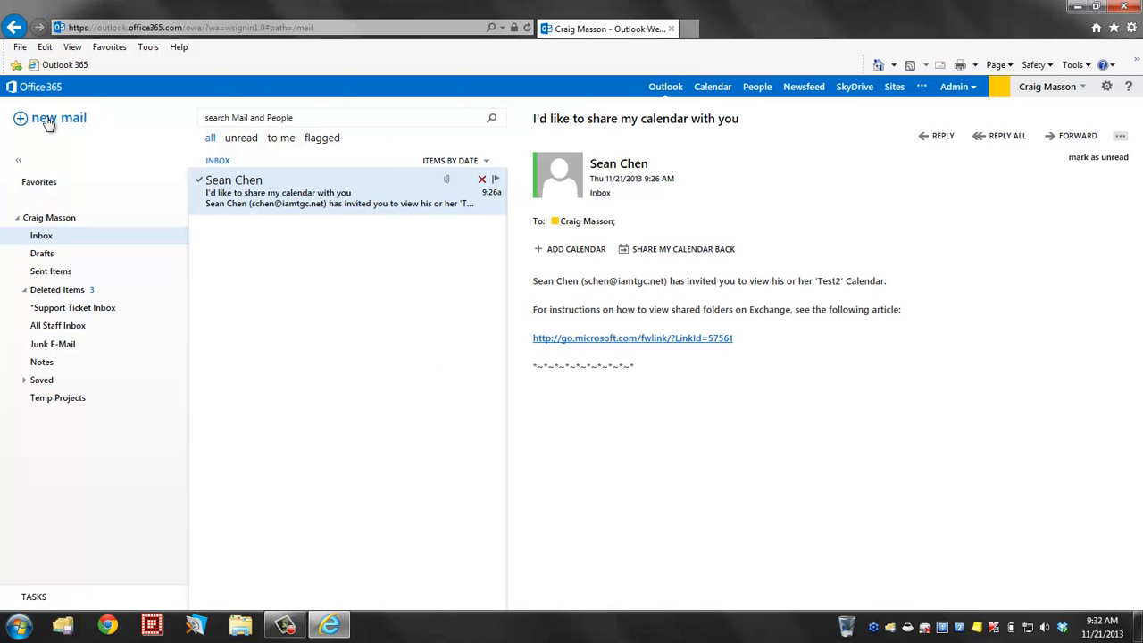
# Visit the Calendar, People and Sites pages, and return to the mailbox through the Team Site's Outlook (Mail) link.
pyautogui.click(718, 89)
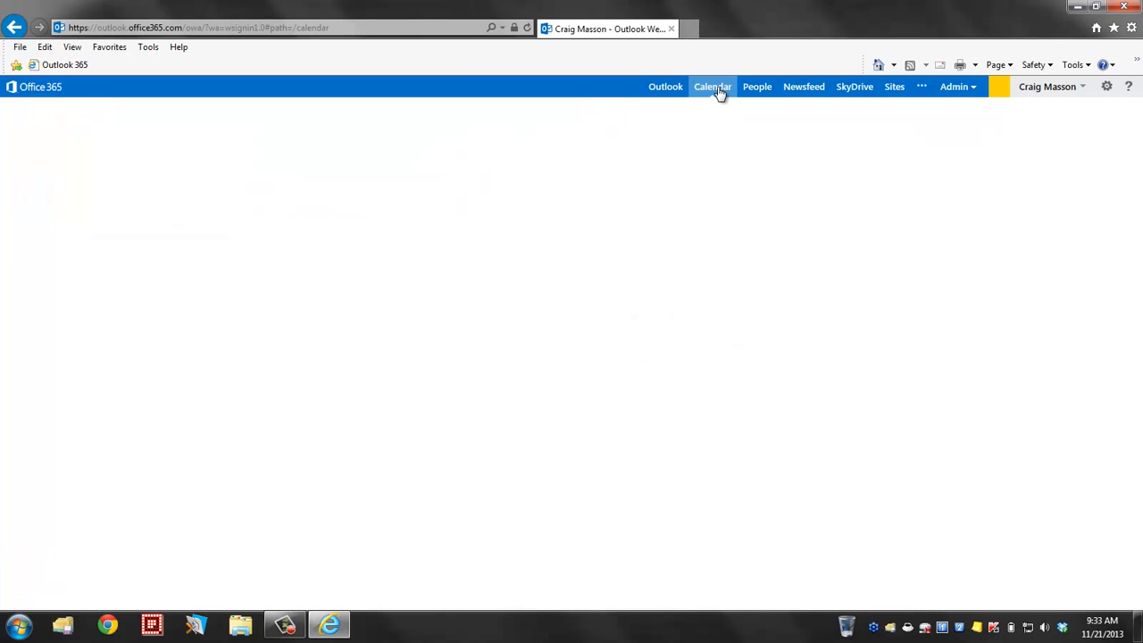
pyautogui.click(759, 94)
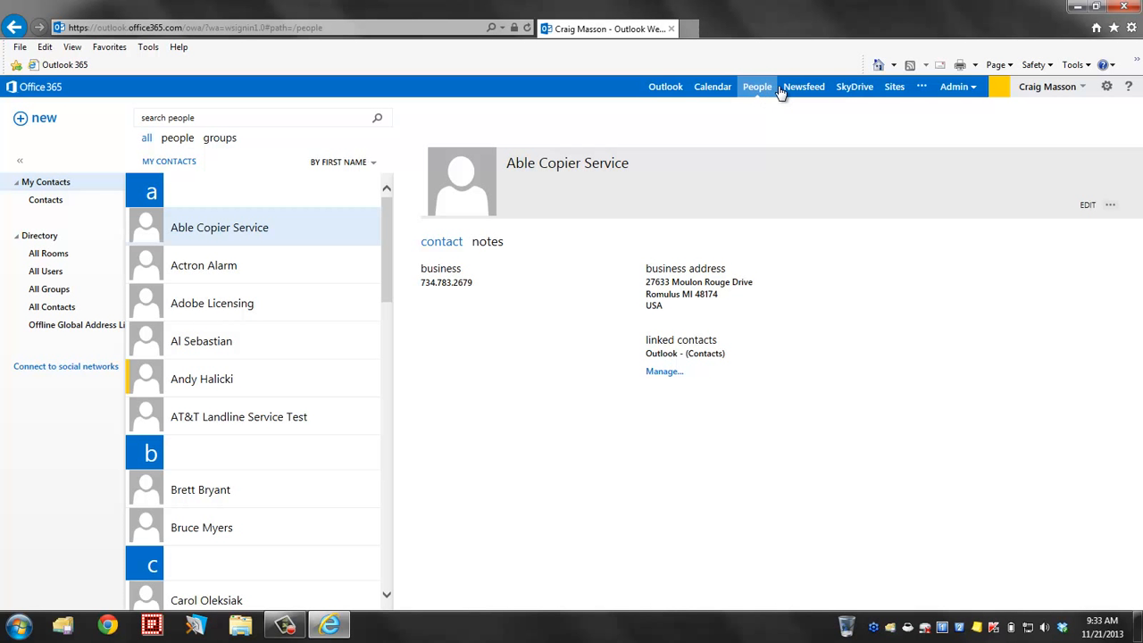
pyautogui.click(896, 89)
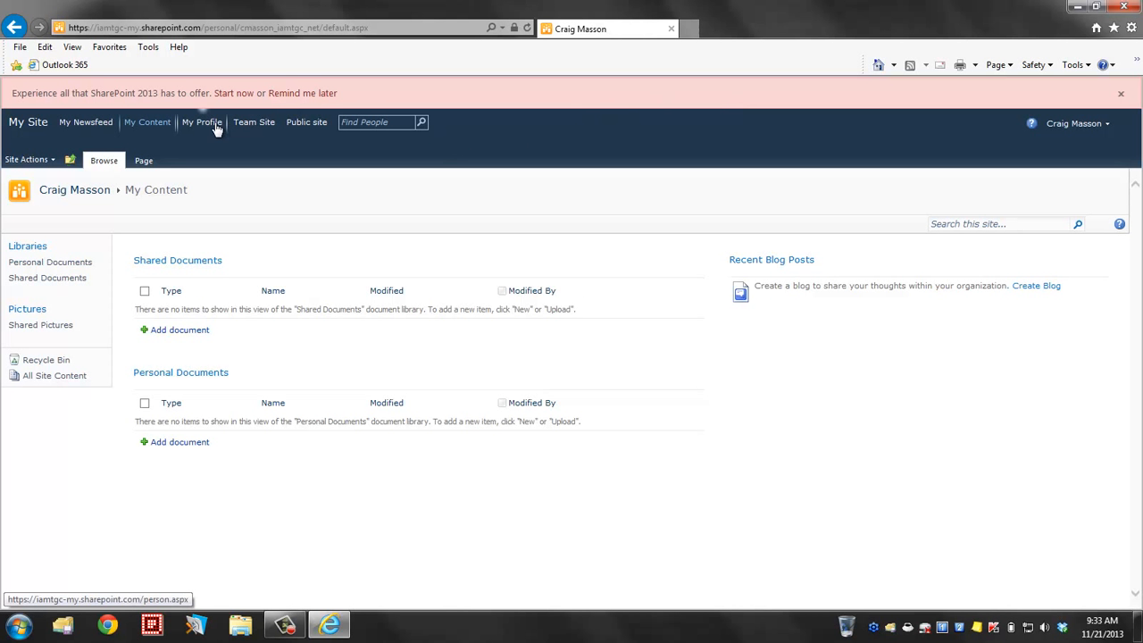
pyautogui.click(253, 127)
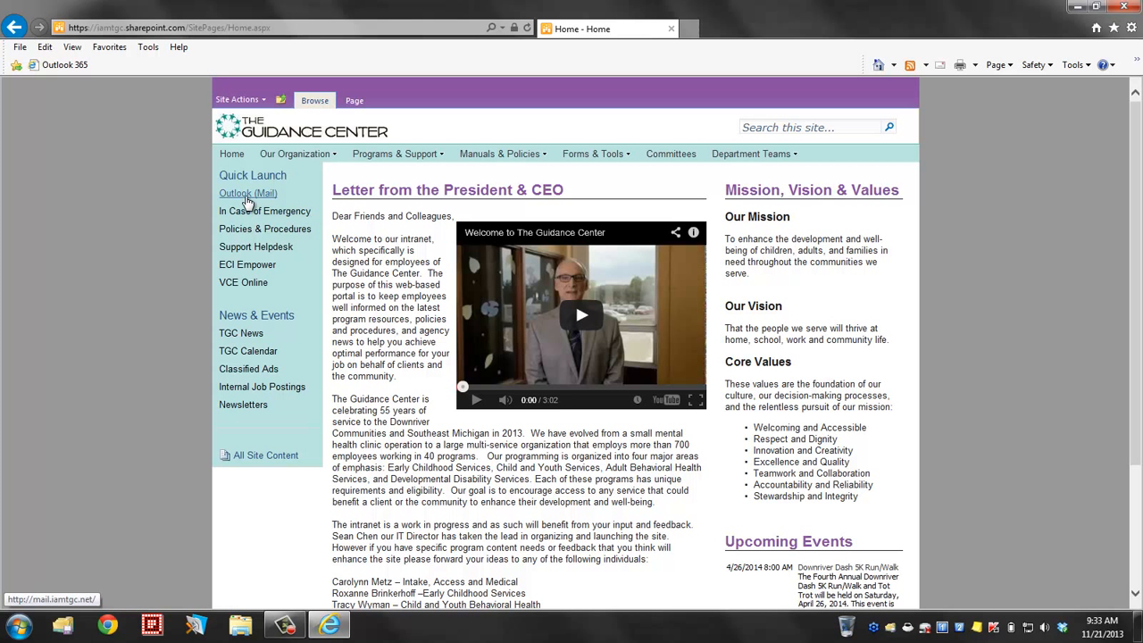
pyautogui.click(247, 195)
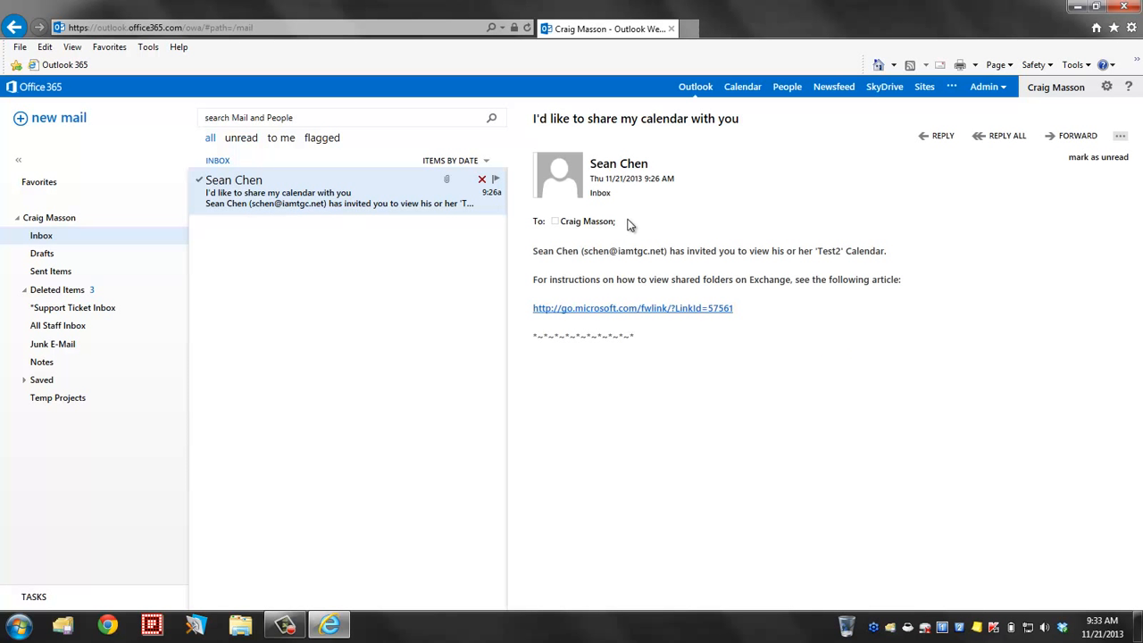
# View the account options, and bring up the Outlook Web App Help window and close it.
pyautogui.click(1082, 87)
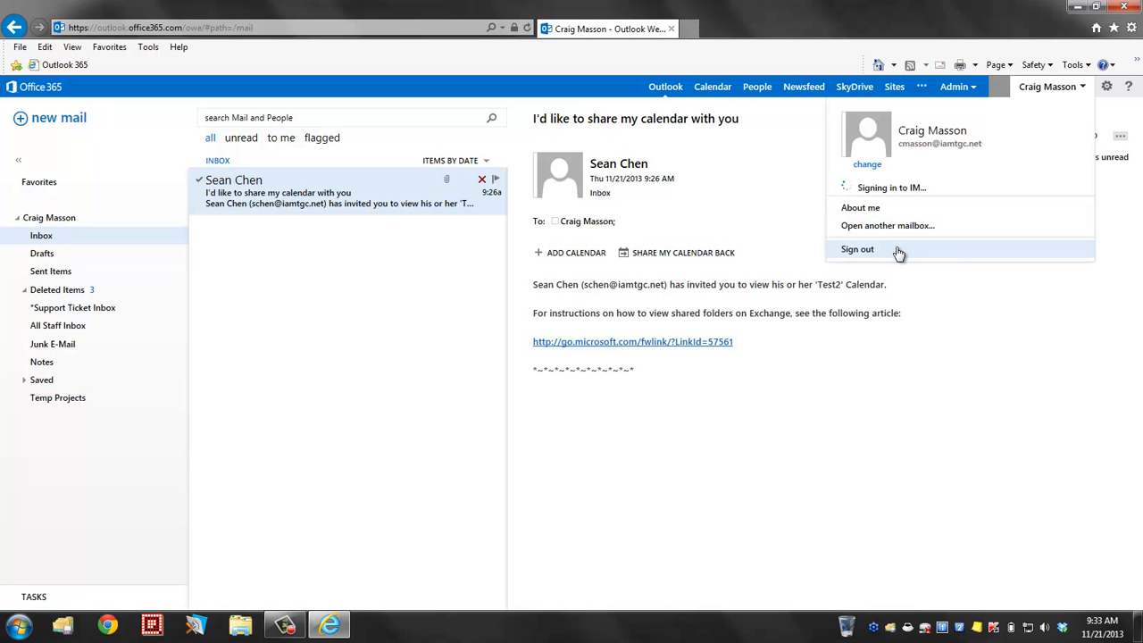
pyautogui.click(988, 306)
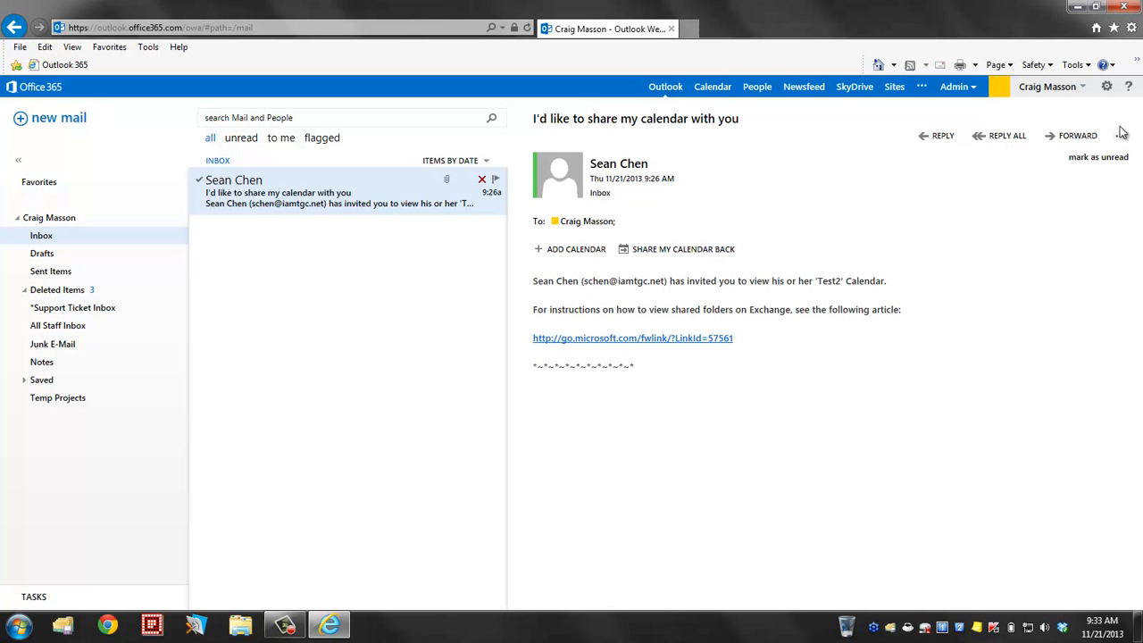
pyautogui.click(1128, 89)
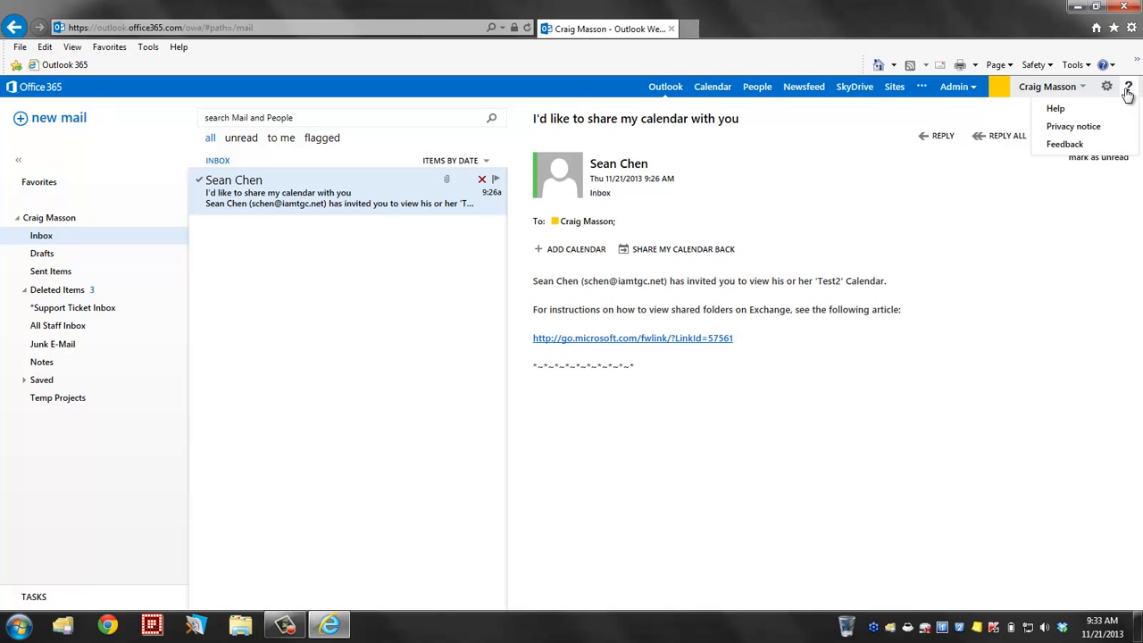
pyautogui.click(1087, 109)
pyautogui.moveTo(450, 80); pyautogui.dragTo(649, 120)
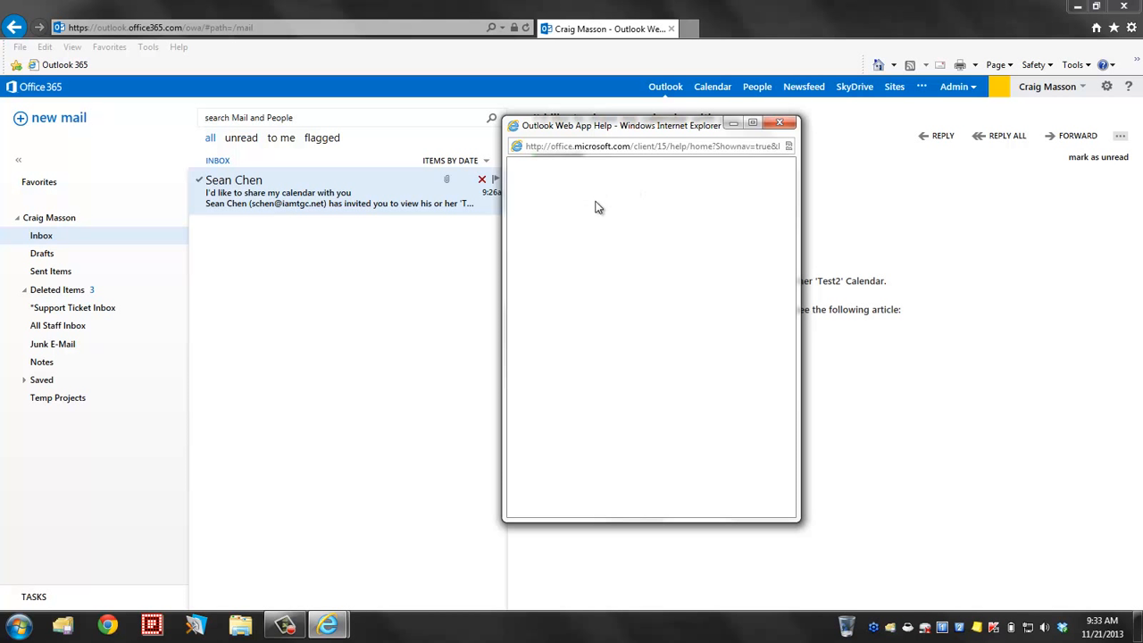
pyautogui.click(632, 205)
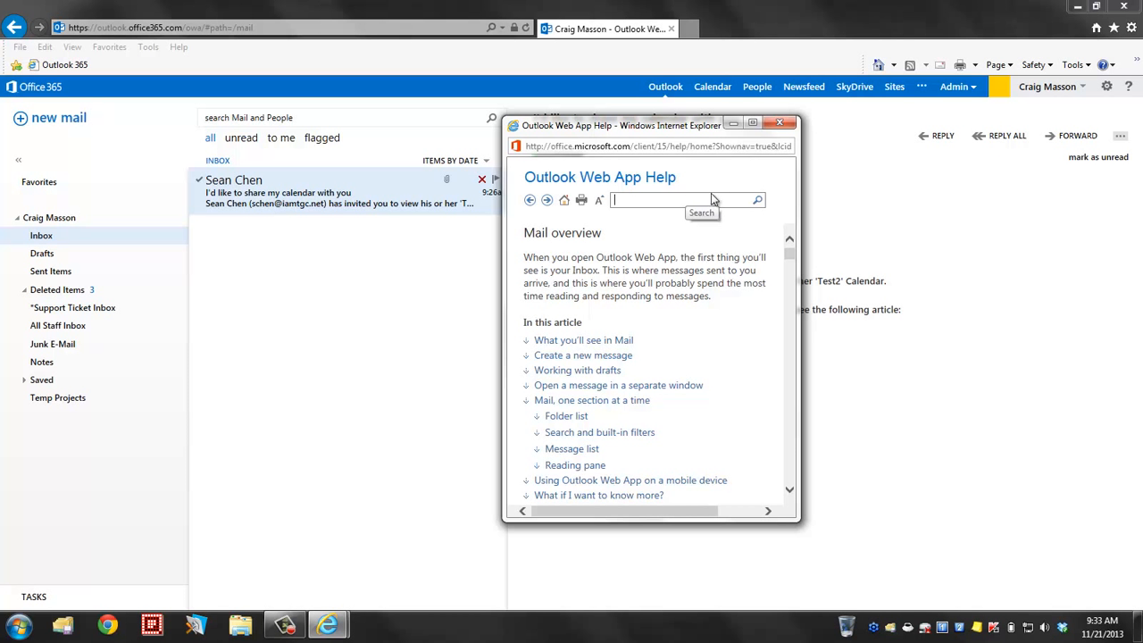
pyautogui.click(779, 124)
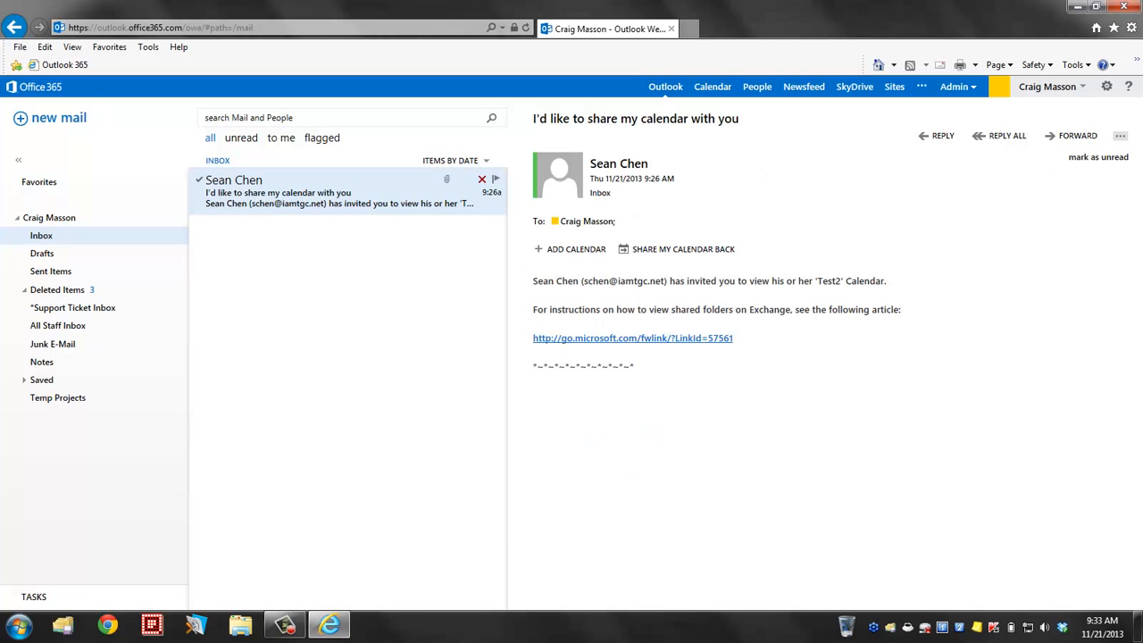
# Open the mail settings in the mailbox Options.
pyautogui.click(1107, 87)
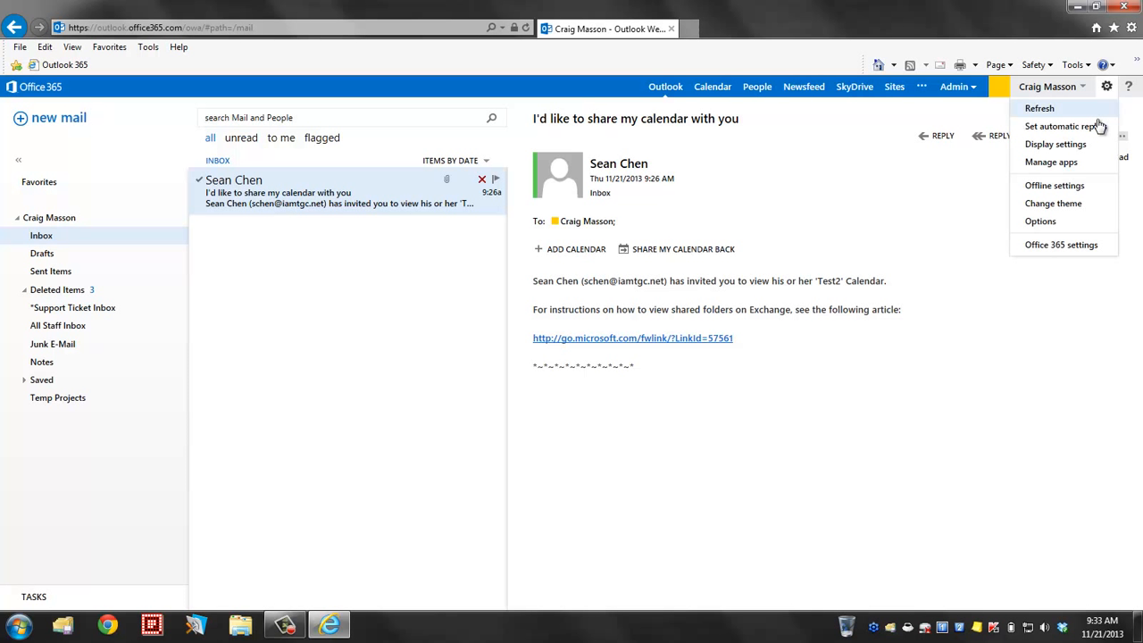
pyautogui.click(1049, 224)
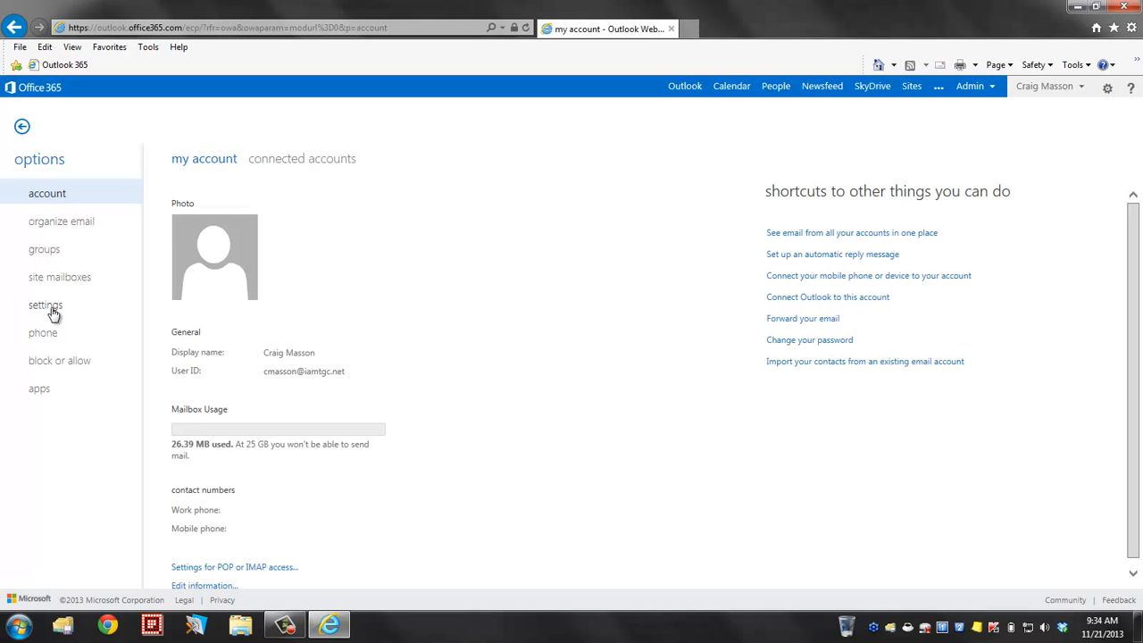
pyautogui.click(52, 312)
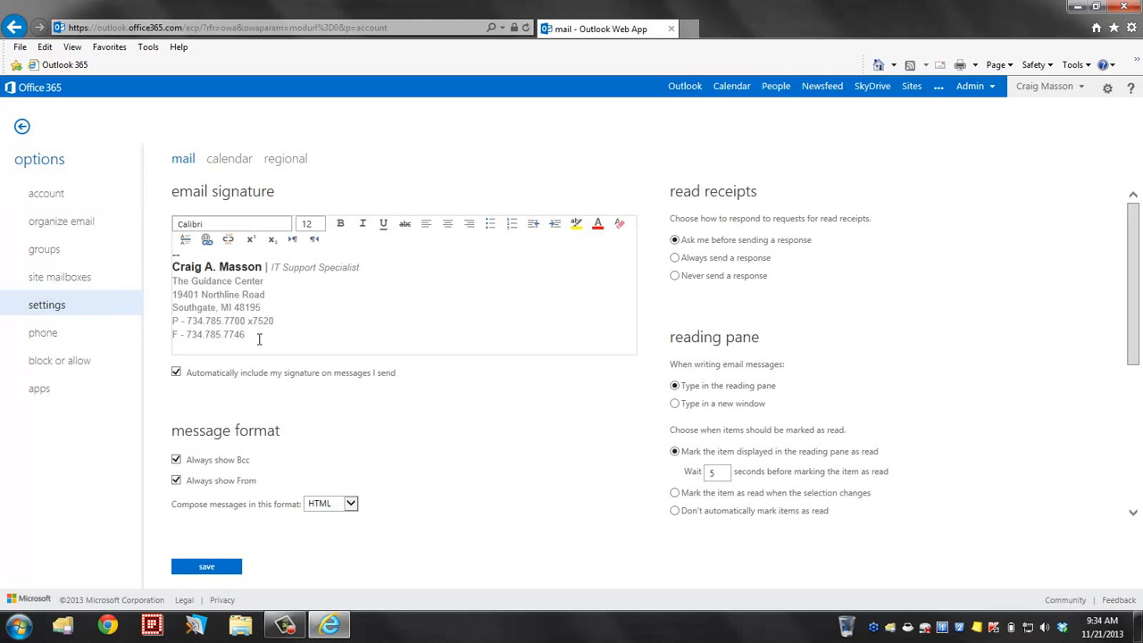
# Review the email signature text, save the mail settings and return to the mailbox.
pyautogui.moveTo(245, 335); pyautogui.dragTo(174, 257)
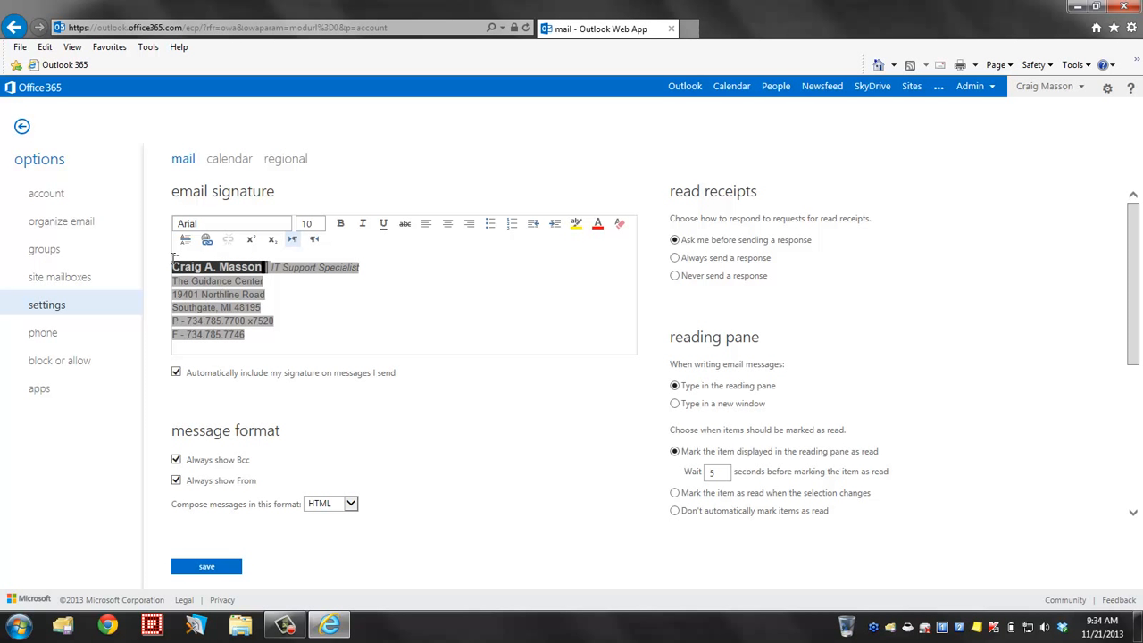
pyautogui.click(294, 298)
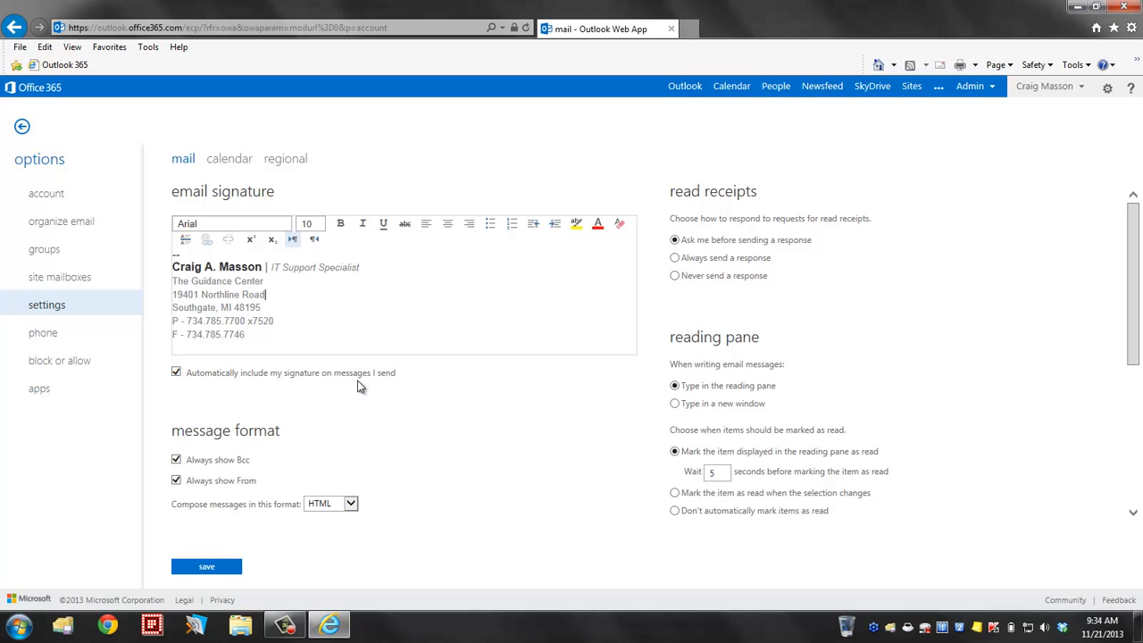
pyautogui.moveTo(244, 335); pyautogui.dragTo(173, 266)
pyautogui.click(284, 325)
pyautogui.click(207, 566)
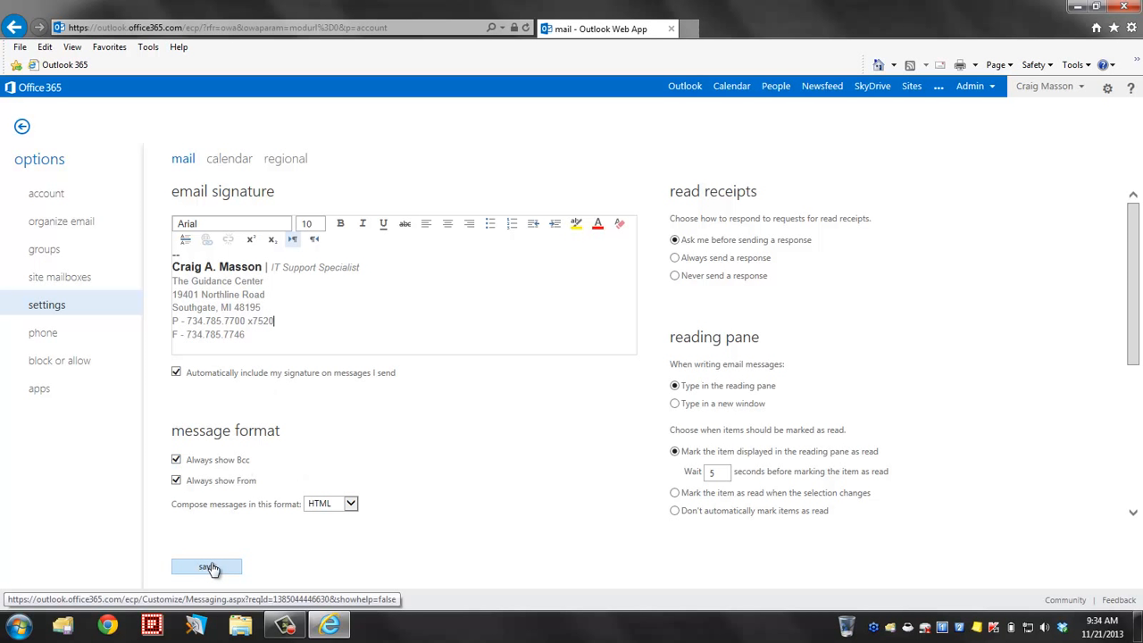
pyautogui.click(22, 128)
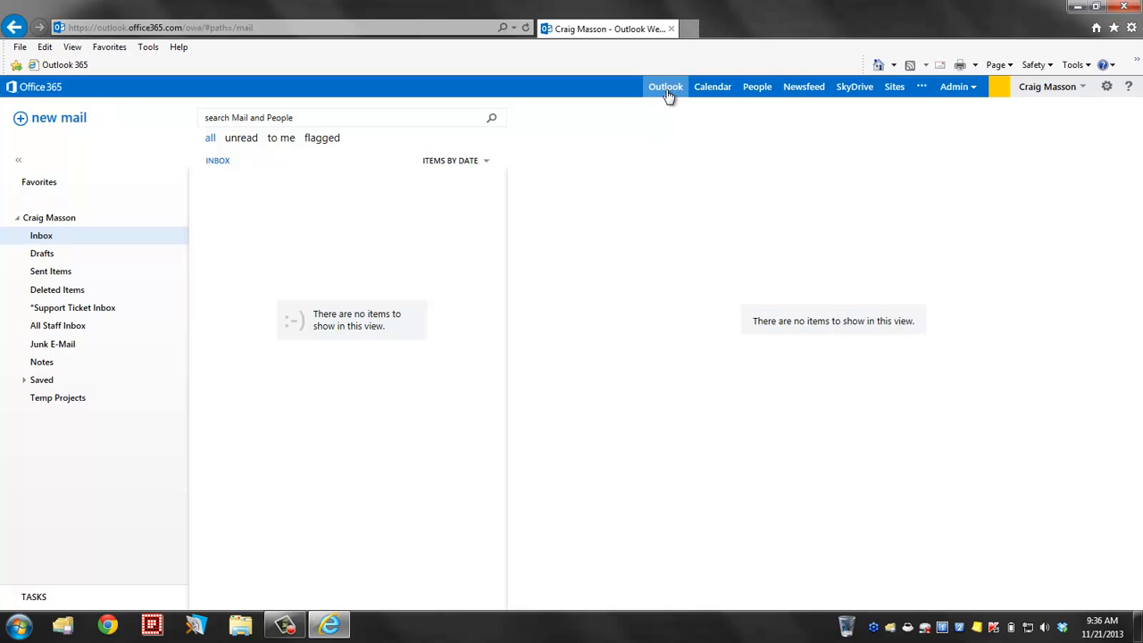
# Start a new email and add the colleague as recipient through a contacts and directory search on the first name.
pyautogui.click(59, 123)
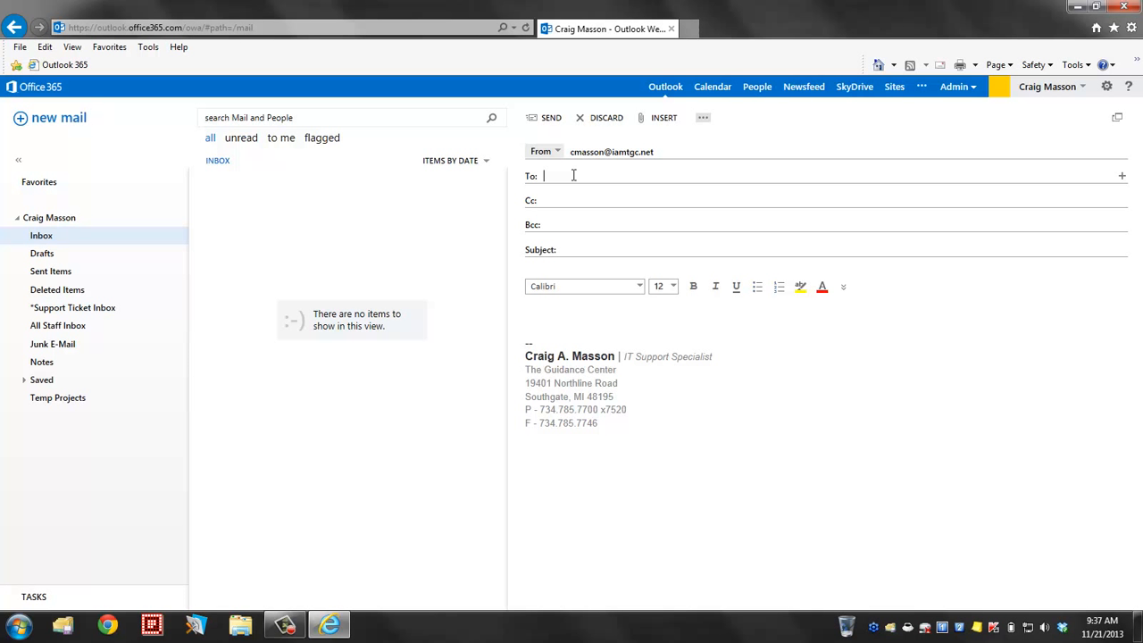
pyautogui.write('sean')
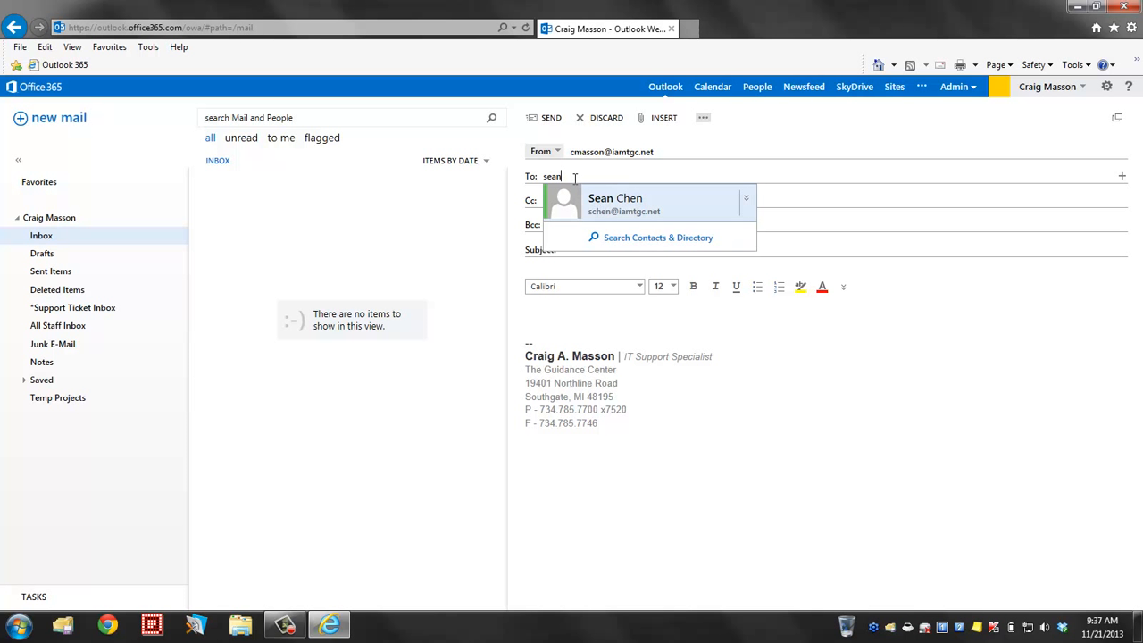
pyautogui.press('BackSpace')
pyautogui.press('BackSpace')
pyautogui.press('BackSpace')
pyautogui.press('BackSpace')
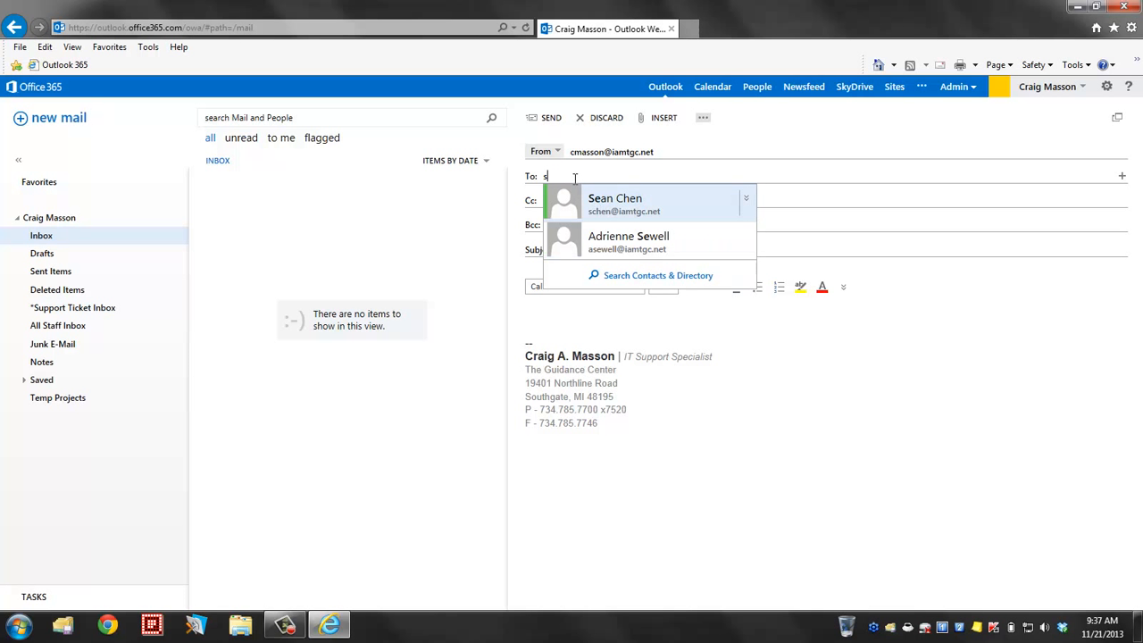
pyautogui.write('sean')
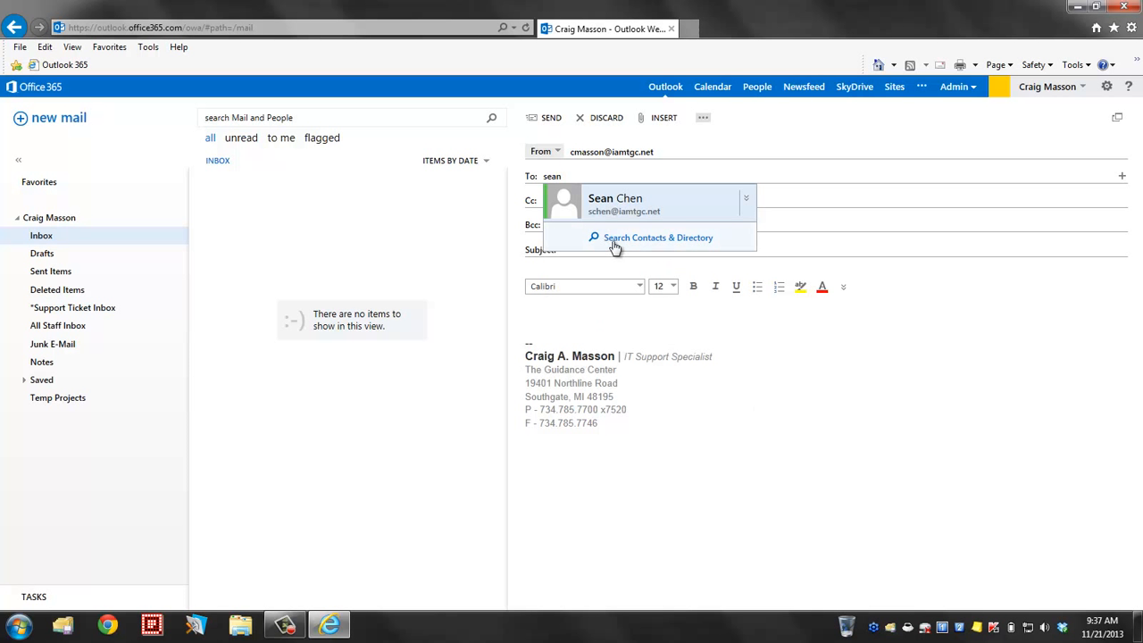
pyautogui.click(615, 241)
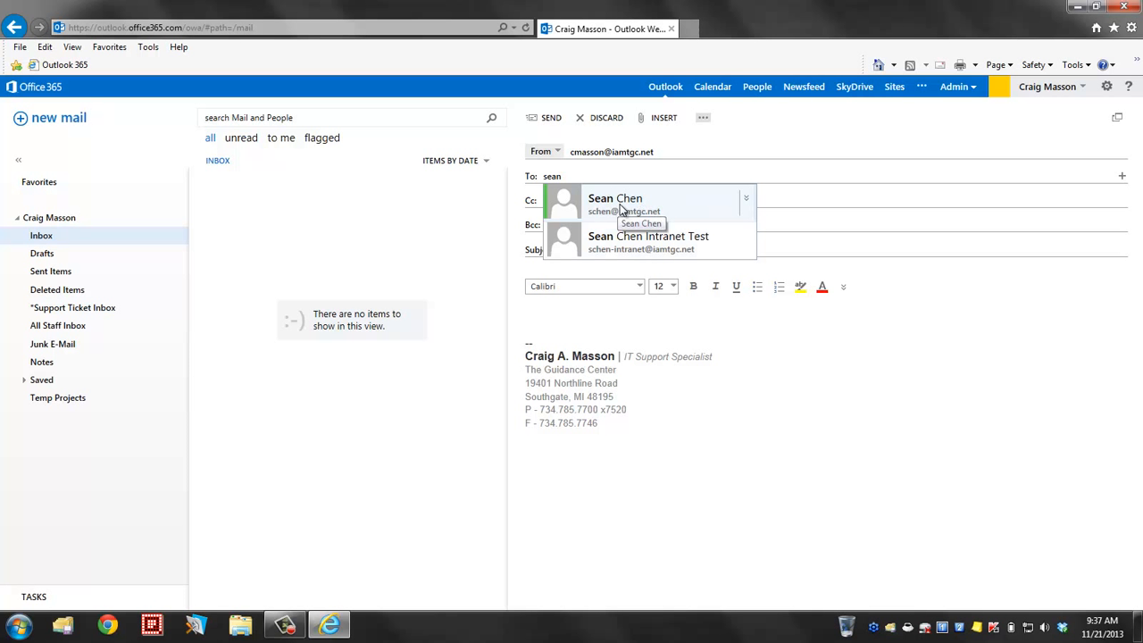
pyautogui.click(620, 204)
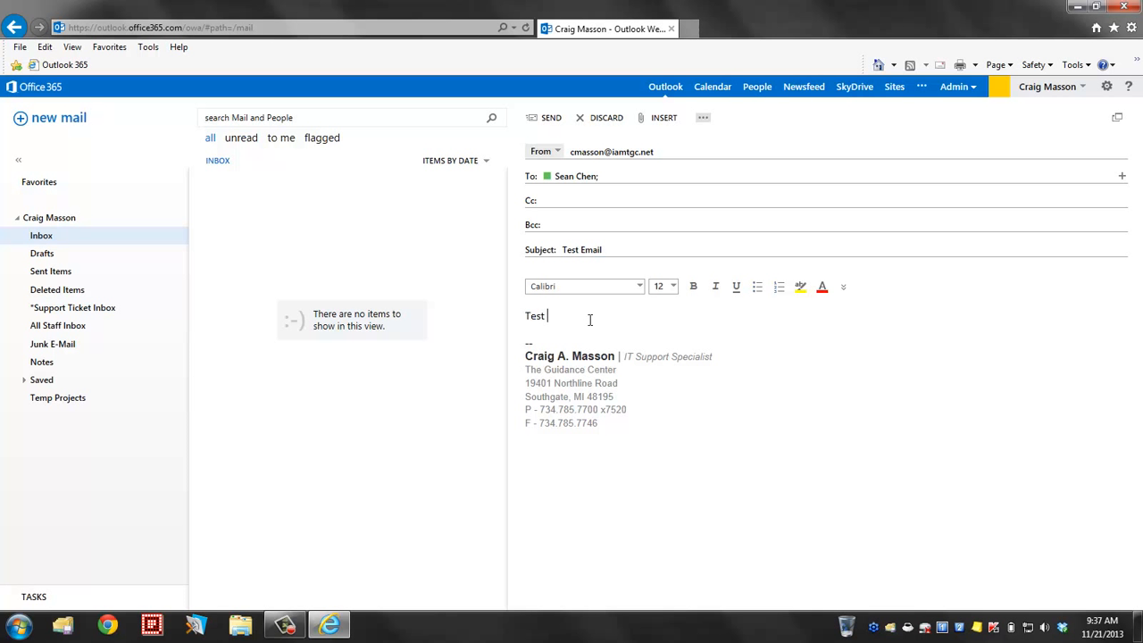
# Complete the message with "Test Email" as subject and body, check the insert options, and send it.
pyautogui.write('Email')
pyautogui.click(658, 123)
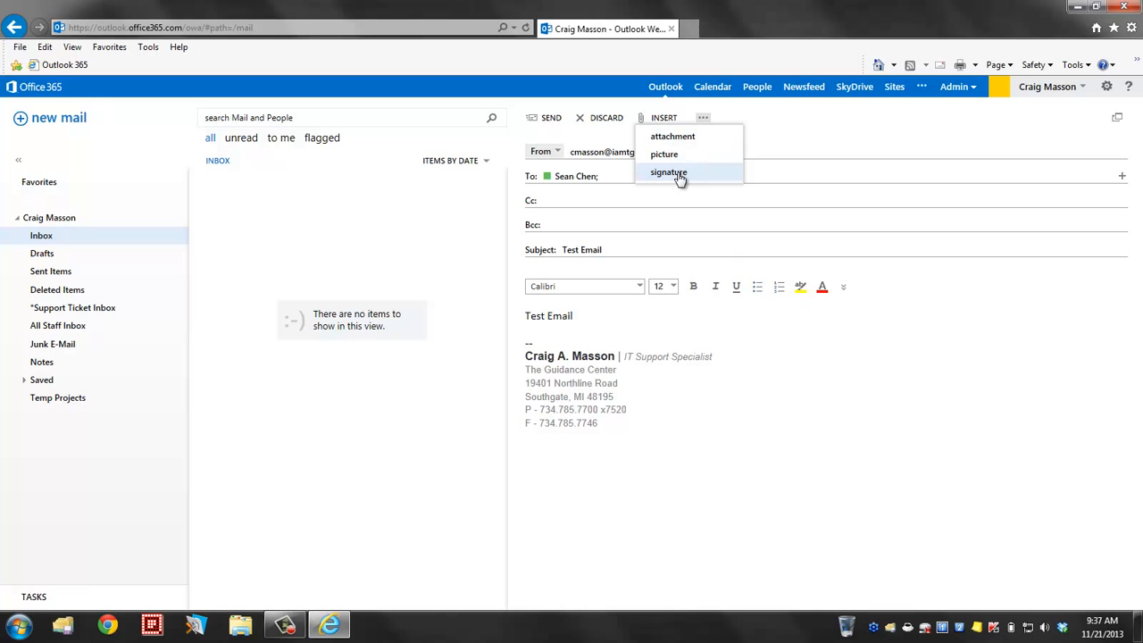
pyautogui.click(668, 420)
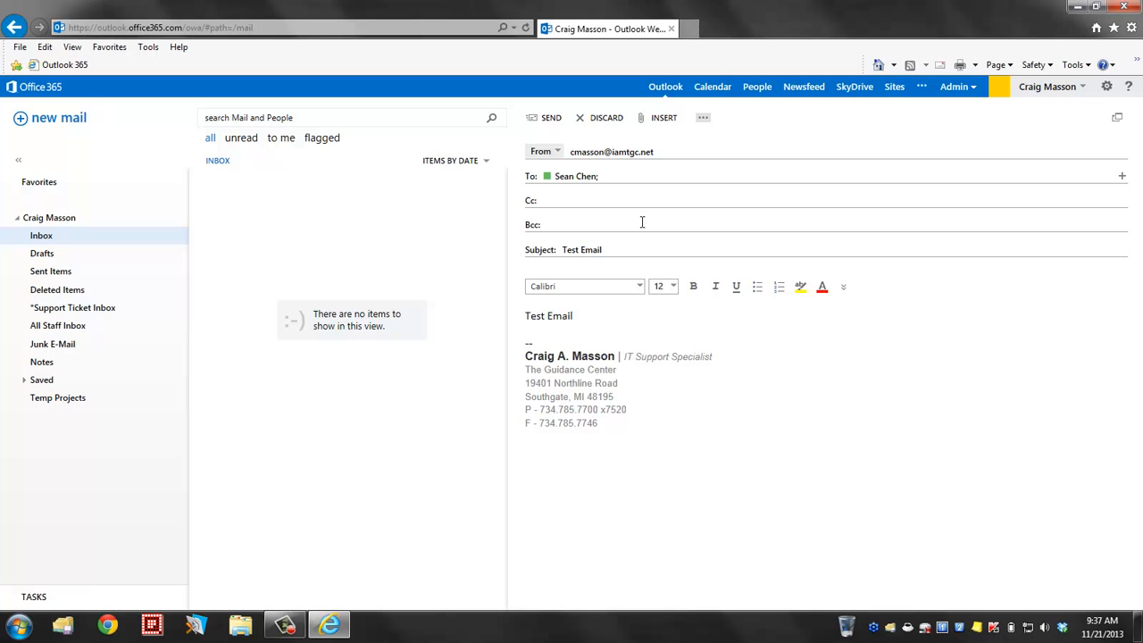
pyautogui.click(546, 118)
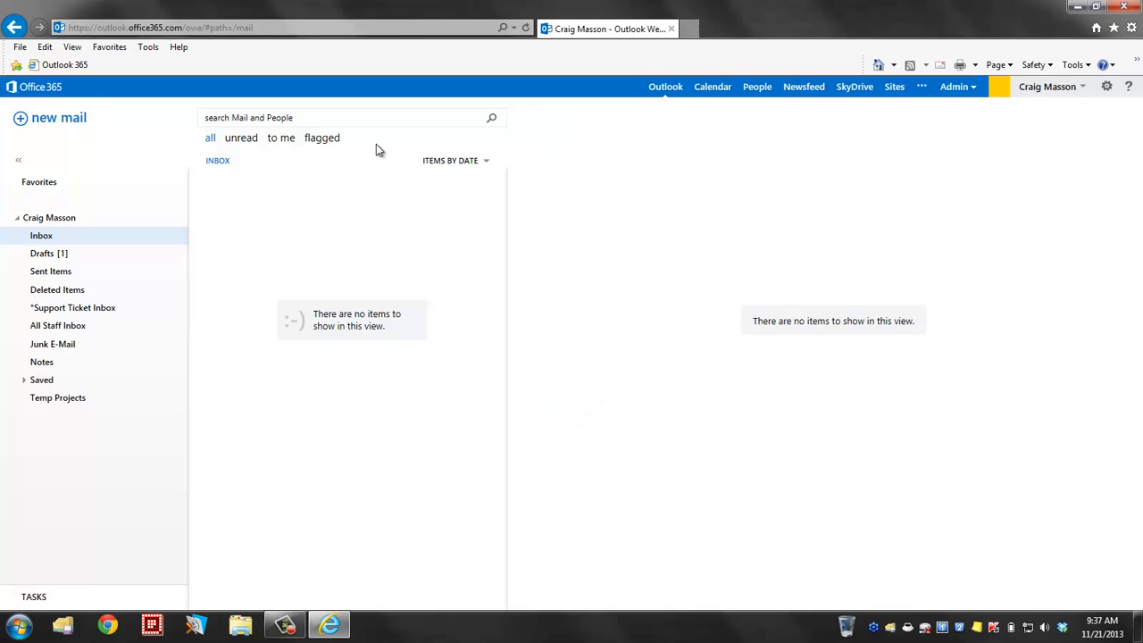
# Check the Sent Items folder, and return to the Inbox to read the "RE: Test Email" reply.
pyautogui.click(50, 273)
pyautogui.click(40, 238)
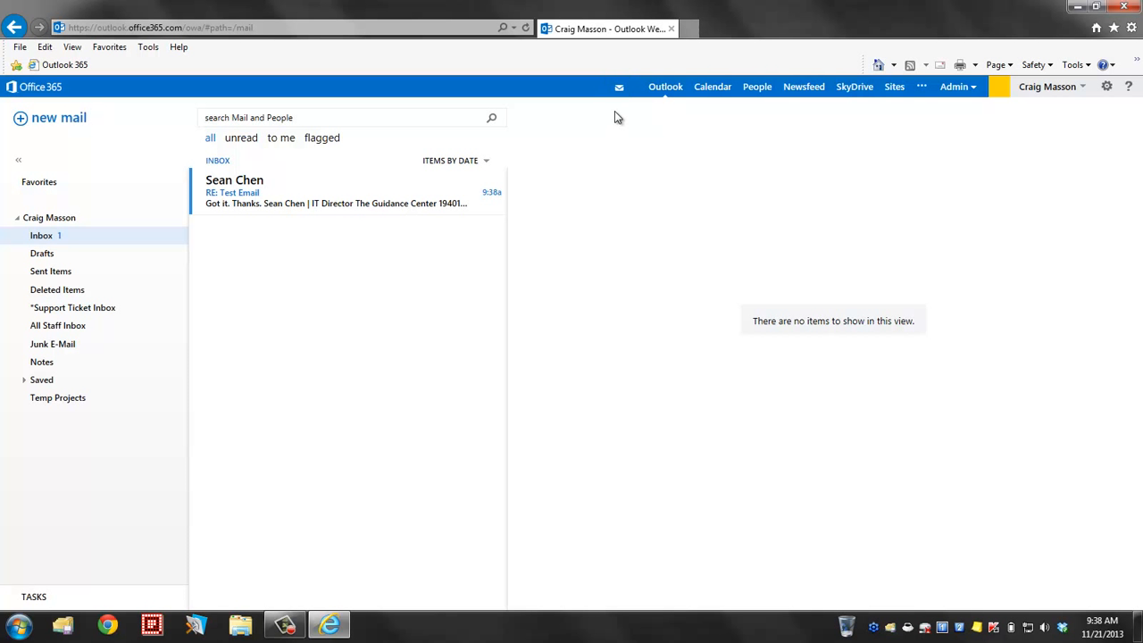
pyautogui.click(310, 191)
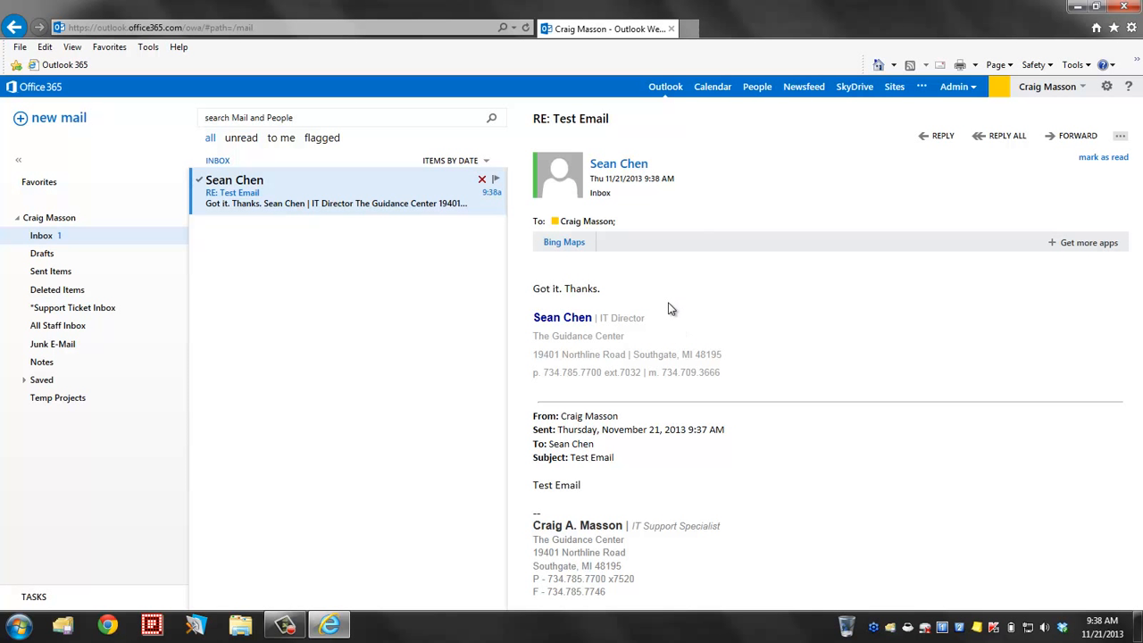
# Open the "RE: Test Email" message in its own window.
pyautogui.doubleClick(289, 195)
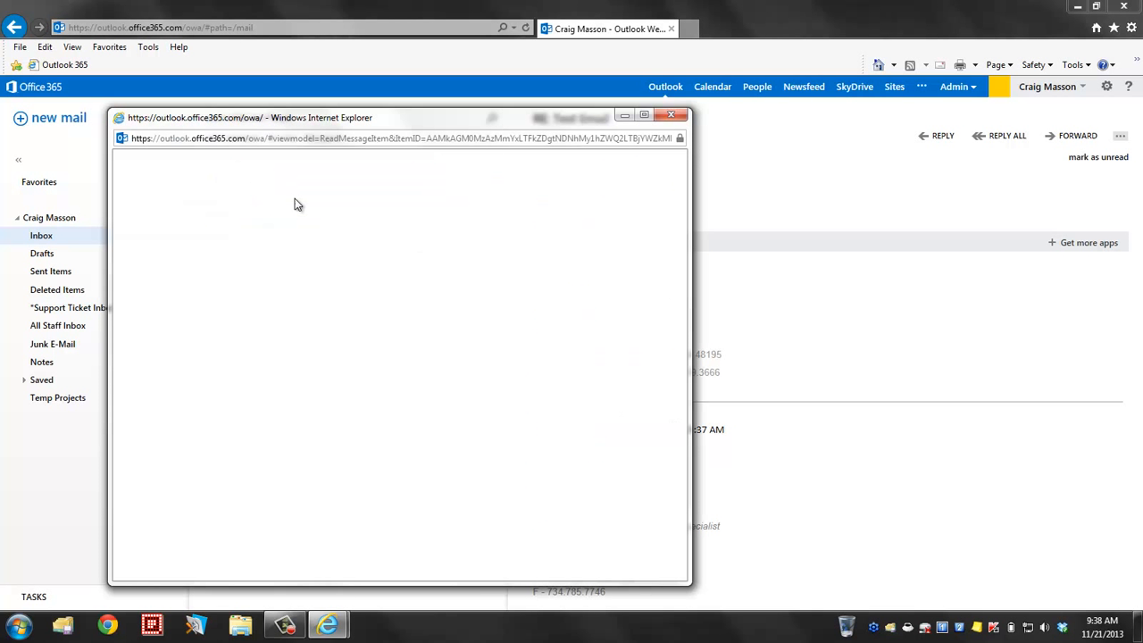
pyautogui.click(674, 117)
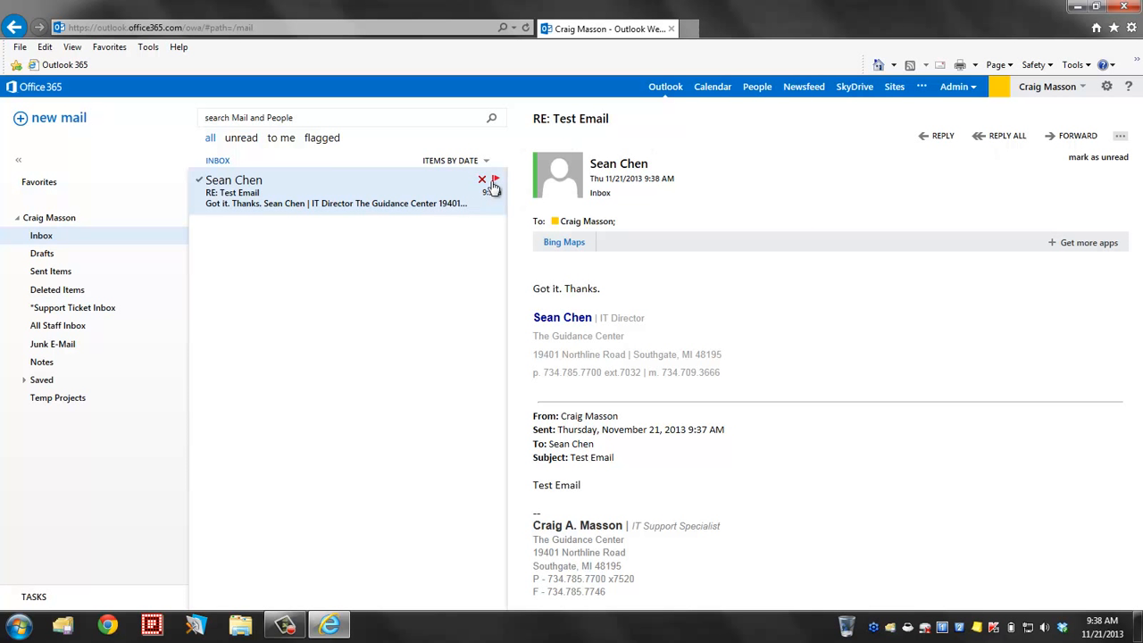
pyautogui.doubleClick(428, 184)
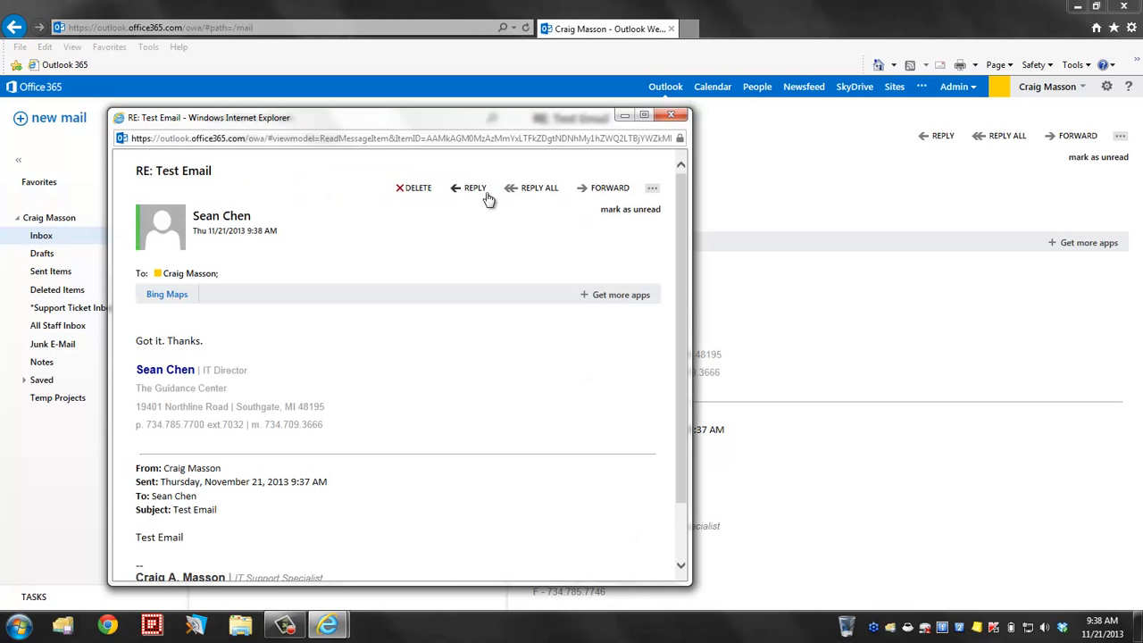
# Delete the "RE: Test Email" message from the Inbox and permanently empty the Deleted Items folder.
pyautogui.click(670, 114)
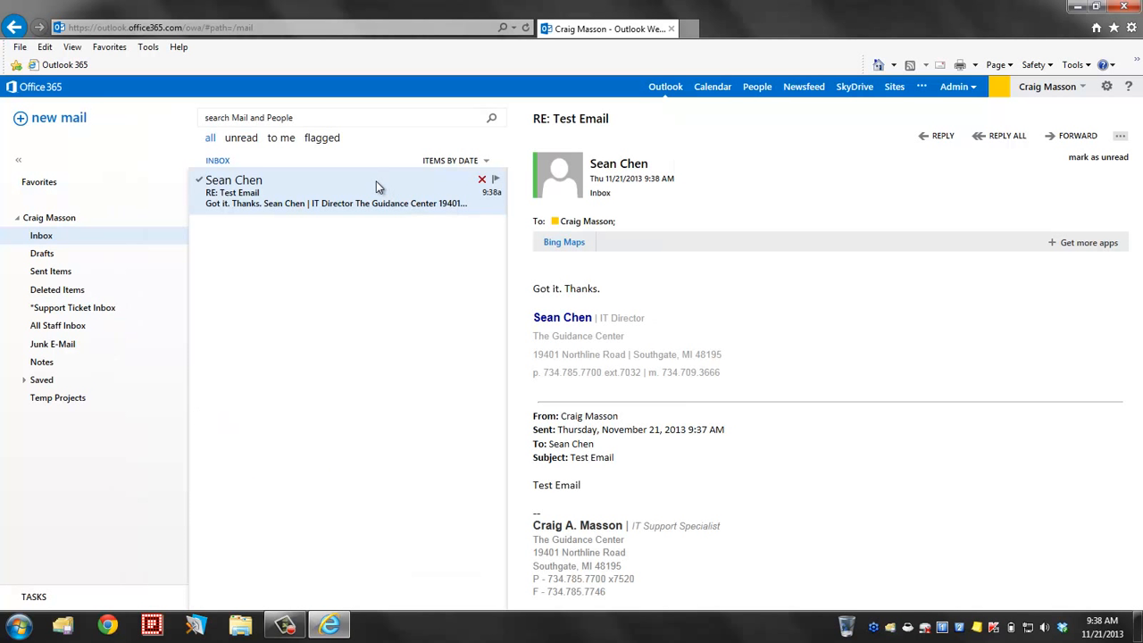
pyautogui.click(482, 182)
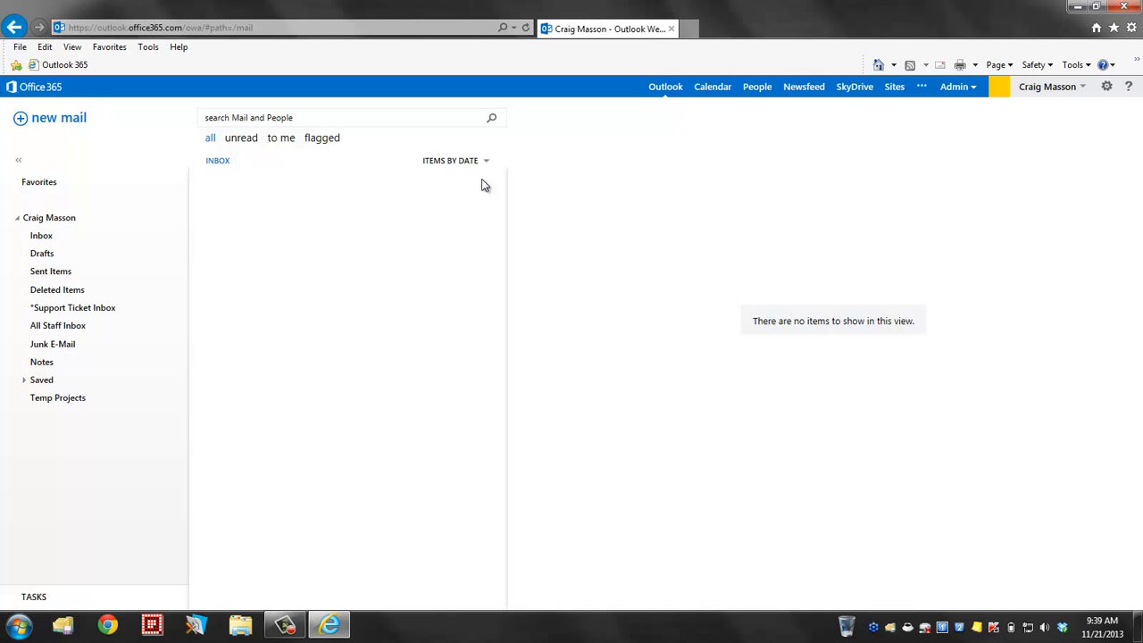
pyautogui.click(58, 290)
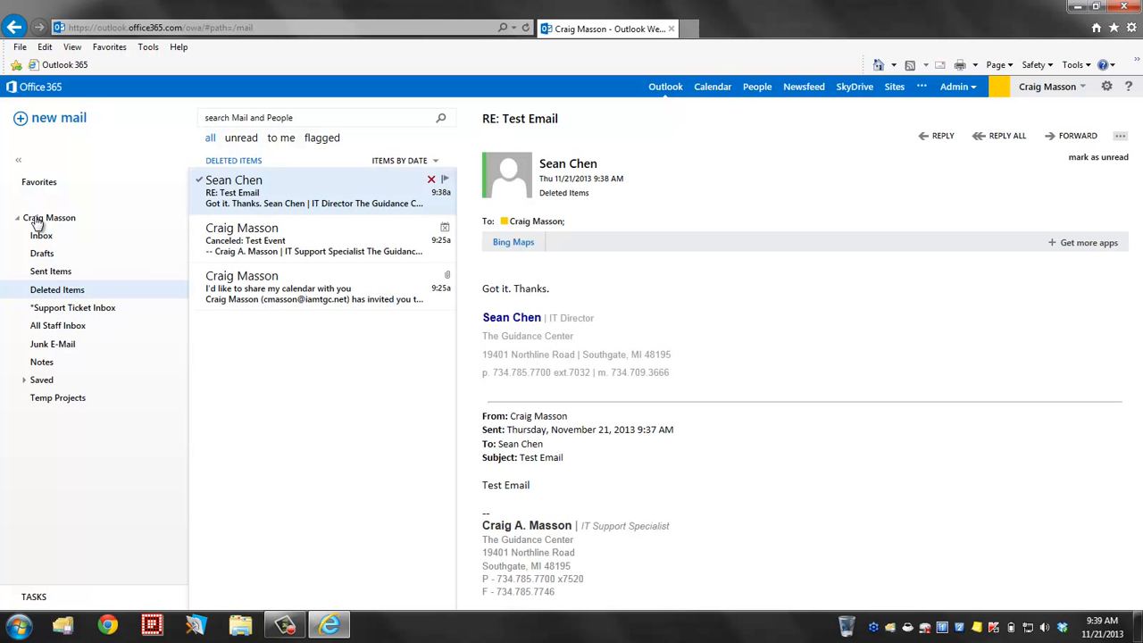
pyautogui.rightClick(74, 296)
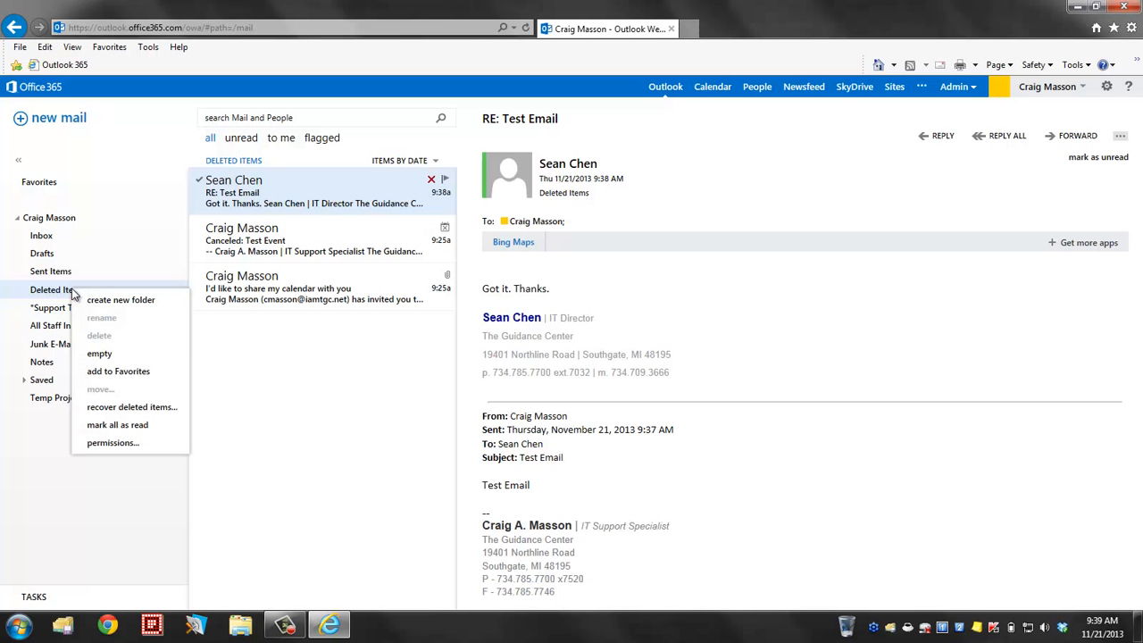
pyautogui.click(100, 354)
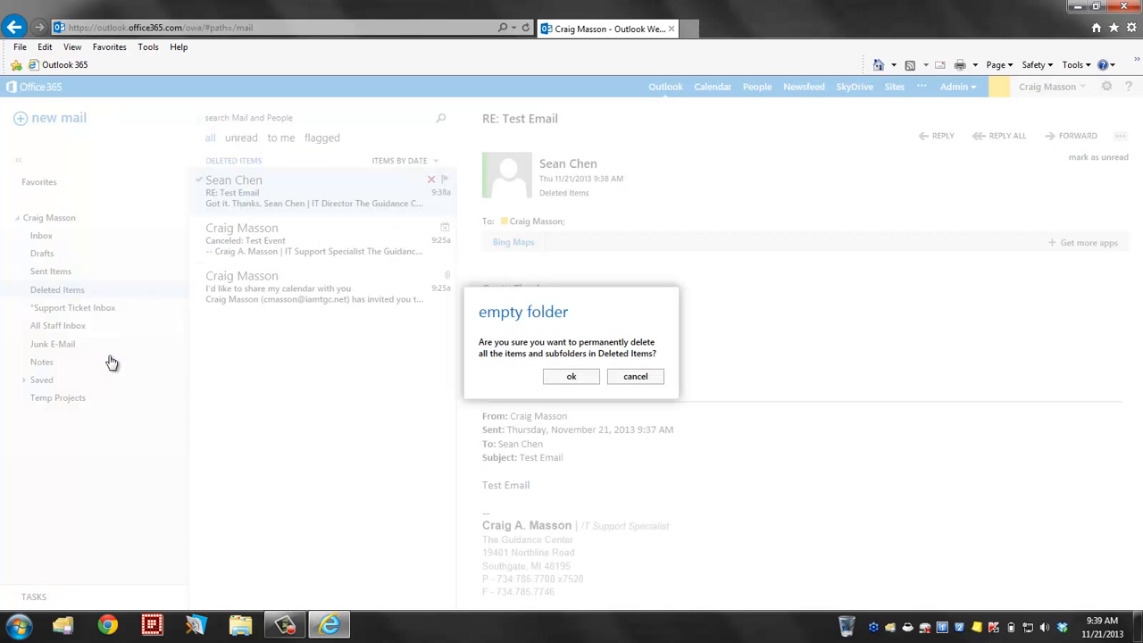
pyautogui.click(579, 382)
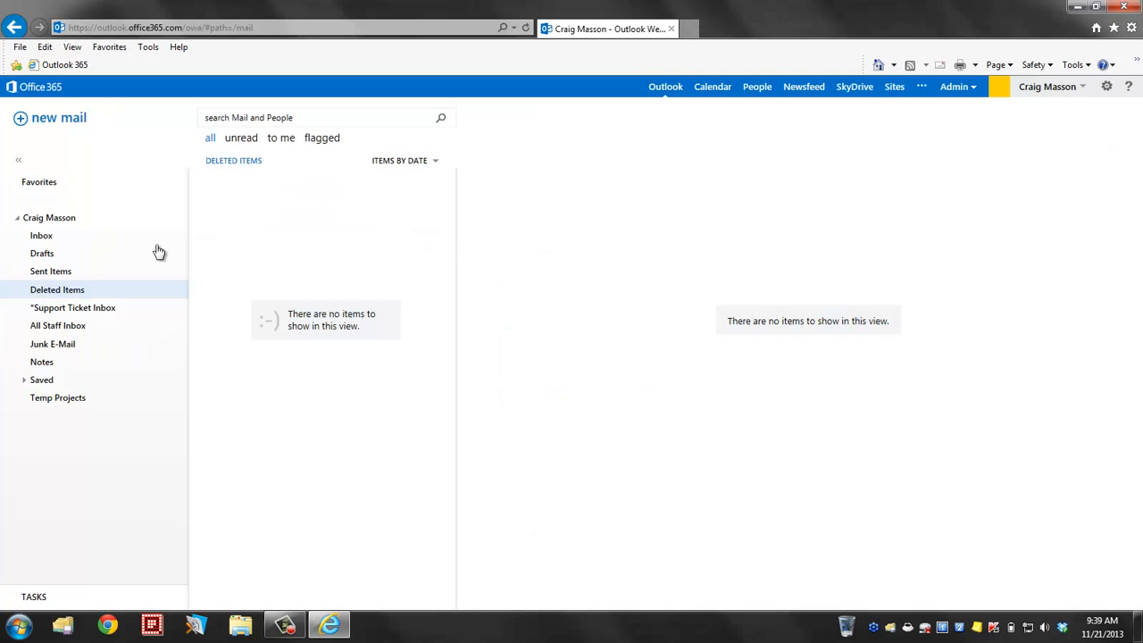
pyautogui.click(45, 239)
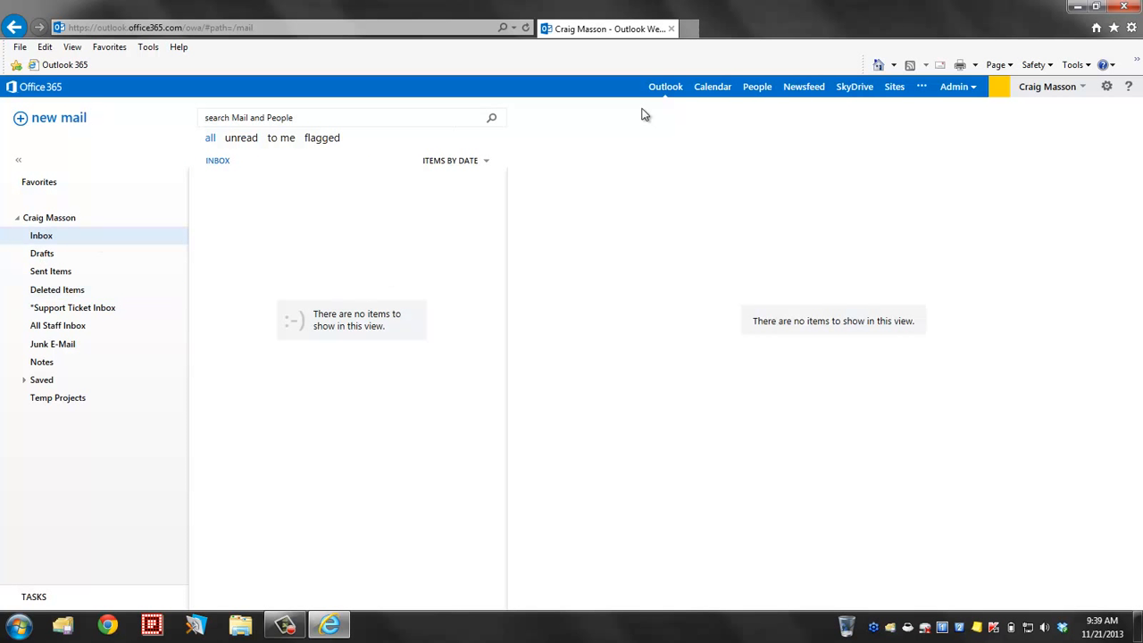
# Open the People page, view the blank form for creating a contact, and discard it.
pyautogui.click(757, 87)
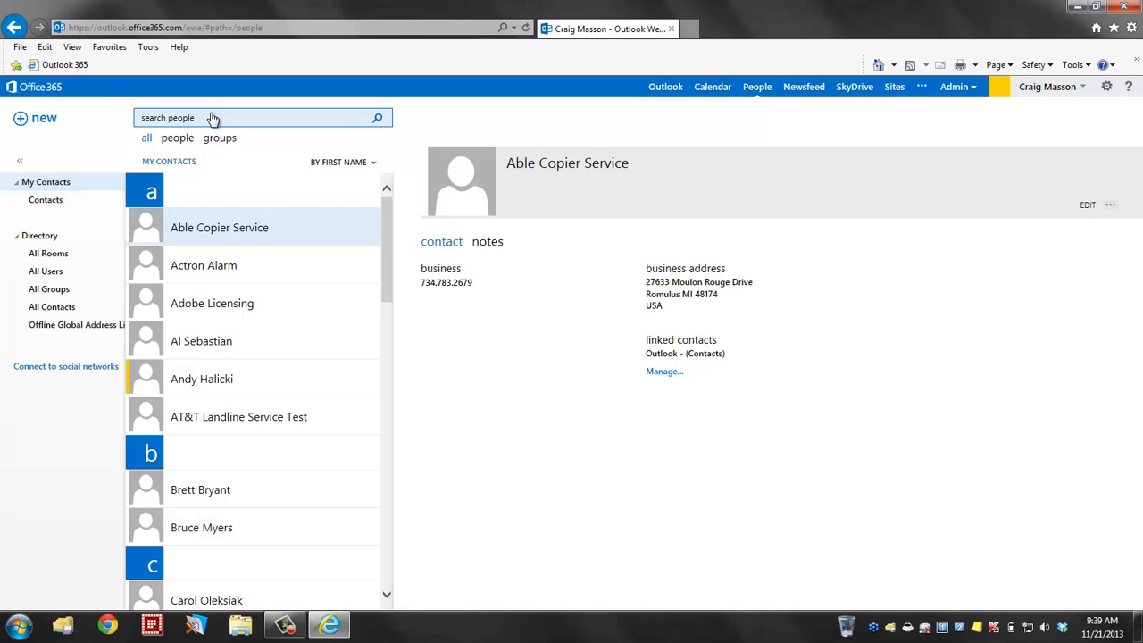
pyautogui.click(44, 119)
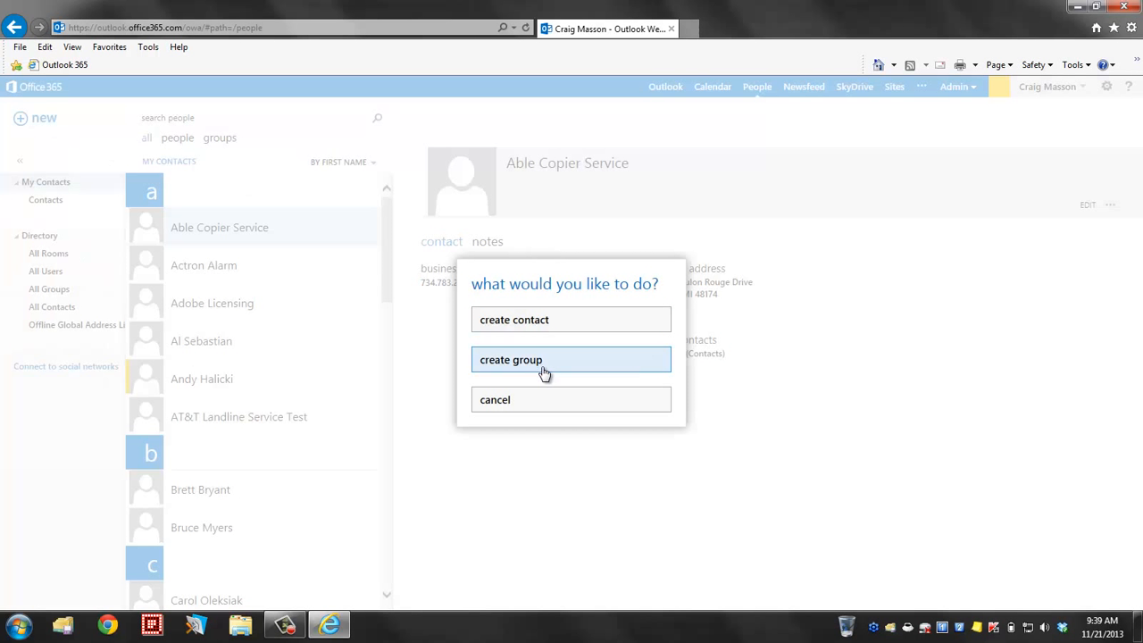
pyautogui.click(545, 326)
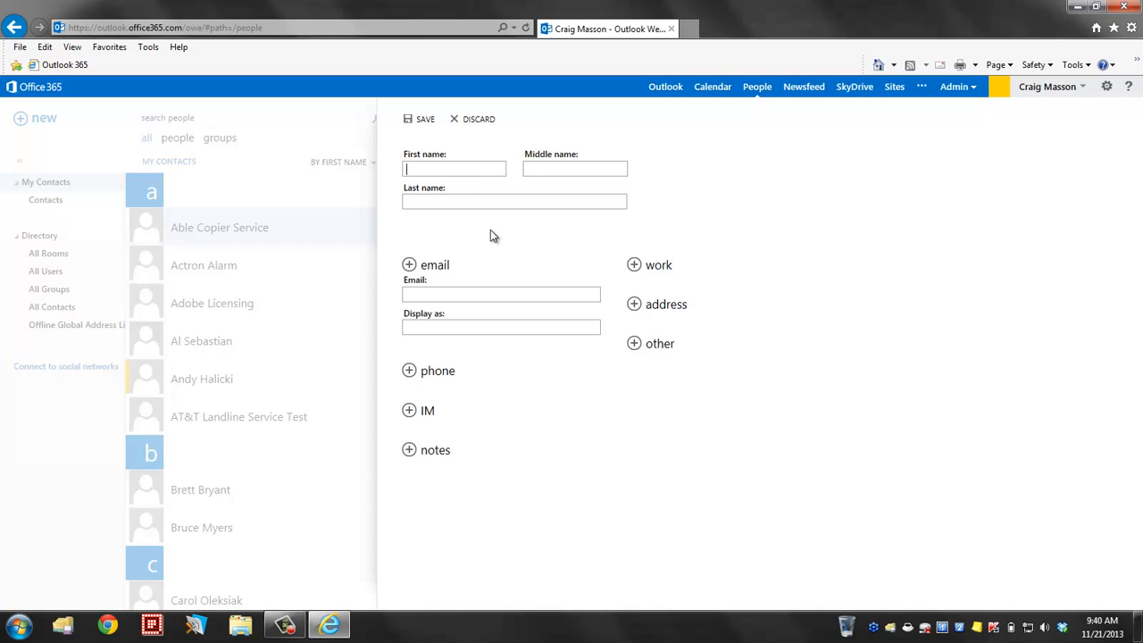
pyautogui.click(480, 122)
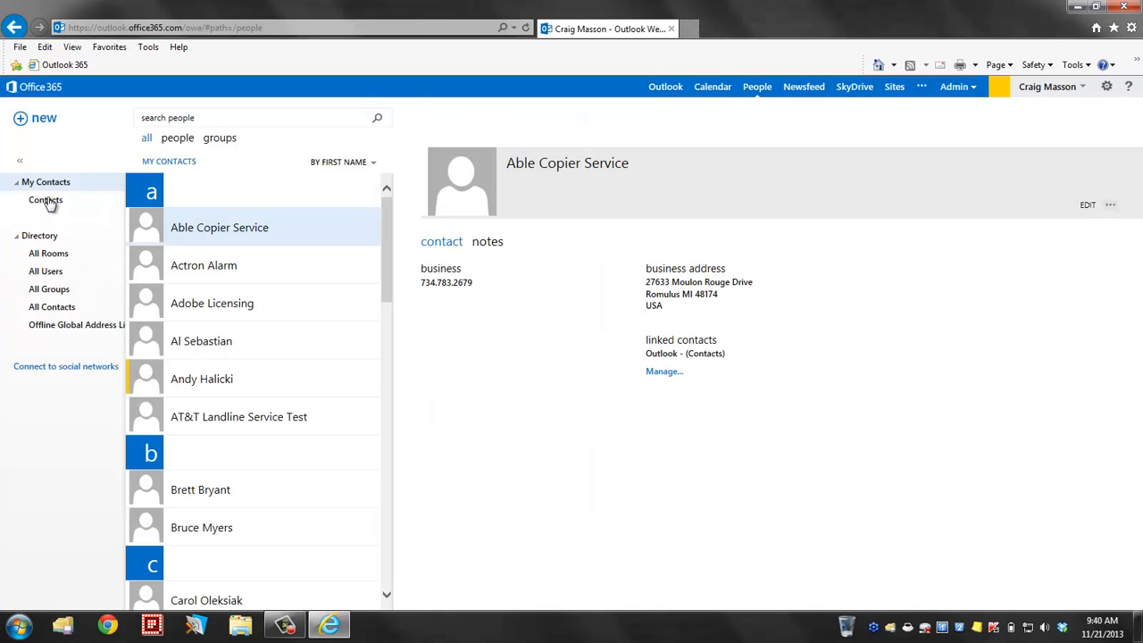
# Search people by the colleague's first name, compare the My Contacts, Directory and combined sources, and view the colleague's details.
pyautogui.click(183, 120)
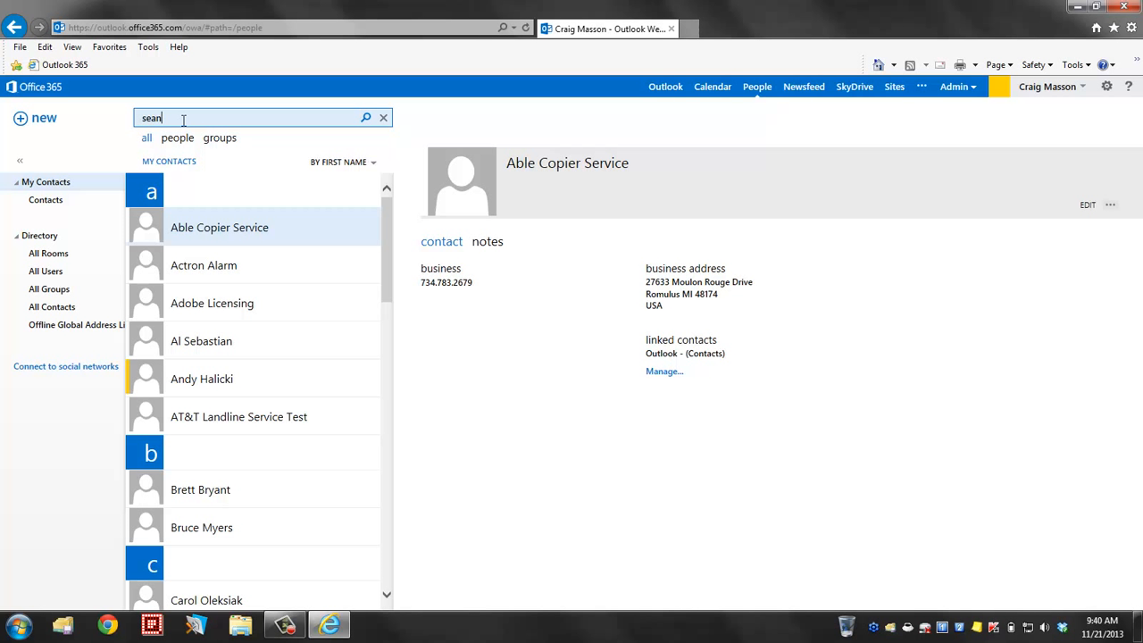
pyautogui.click(367, 119)
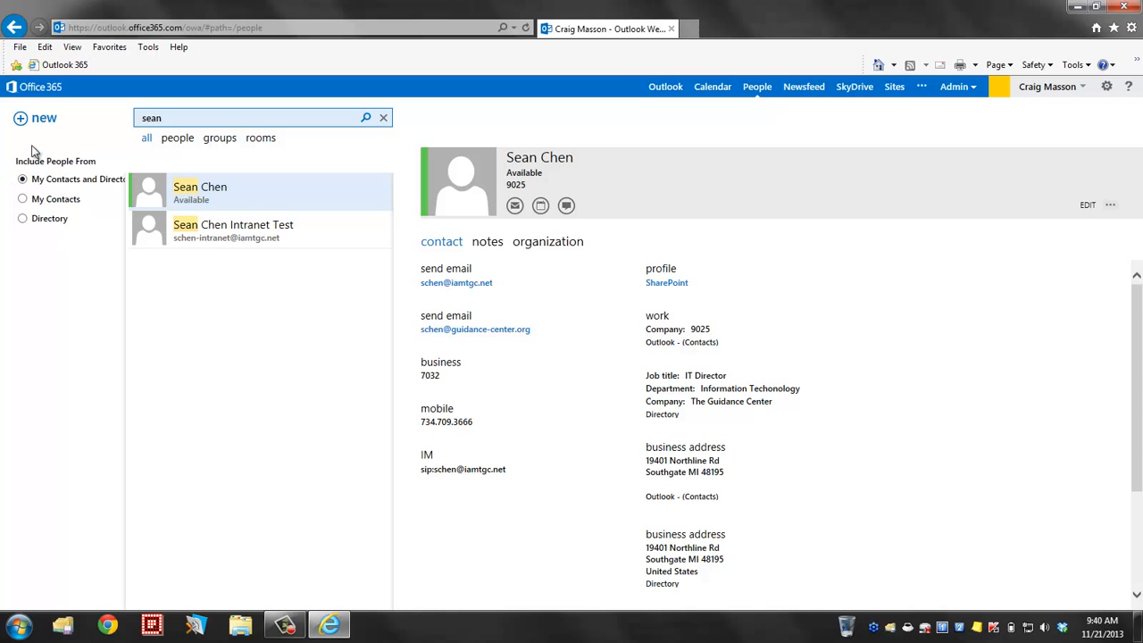
pyautogui.click(24, 202)
pyautogui.click(25, 218)
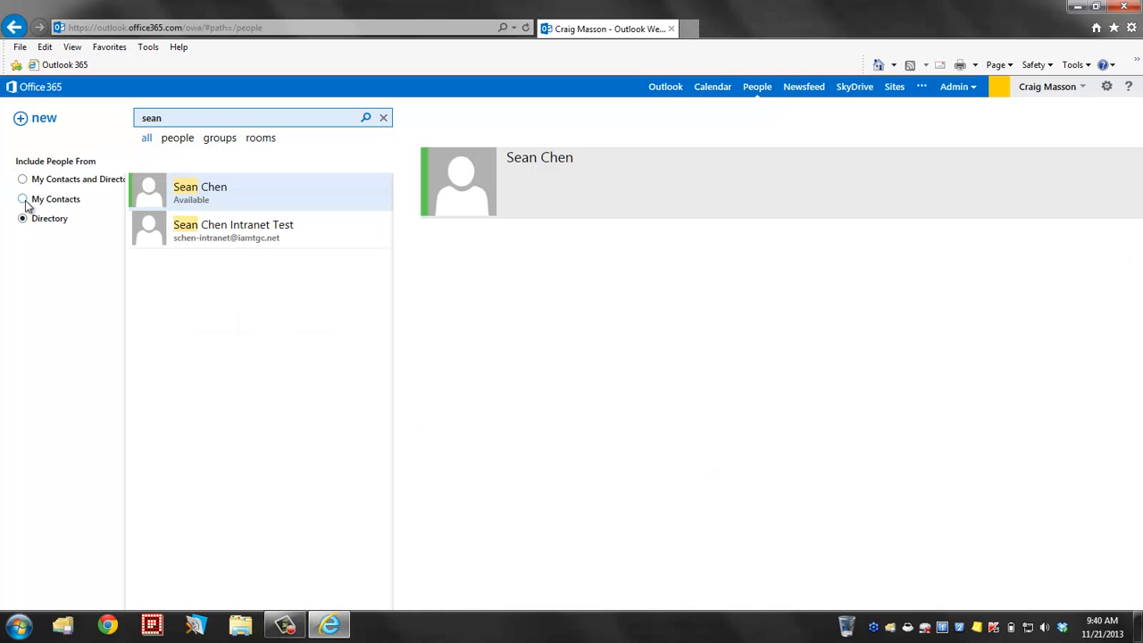
pyautogui.click(25, 202)
pyautogui.click(25, 182)
pyautogui.click(25, 201)
pyautogui.click(25, 221)
pyautogui.click(23, 179)
pyautogui.click(214, 192)
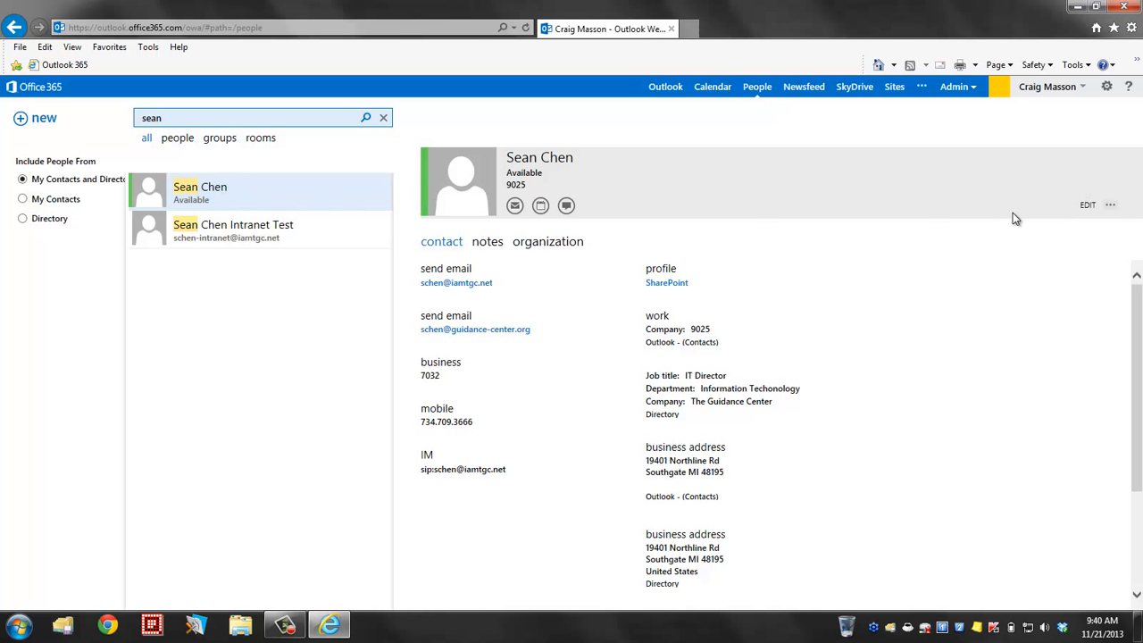
# Search both sources for a different partial first name and view the contact details of the first three matches.
pyautogui.moveTo(208, 117); pyautogui.dragTo(112, 118)
pyautogui.write('melan')
pyautogui.click(366, 117)
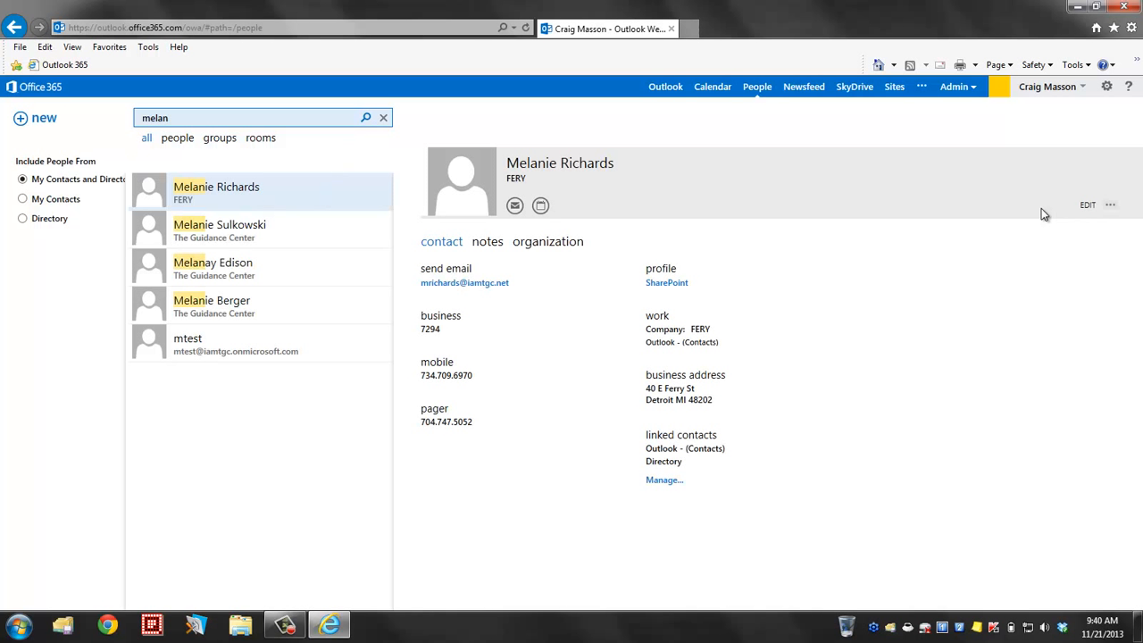
pyautogui.click(289, 238)
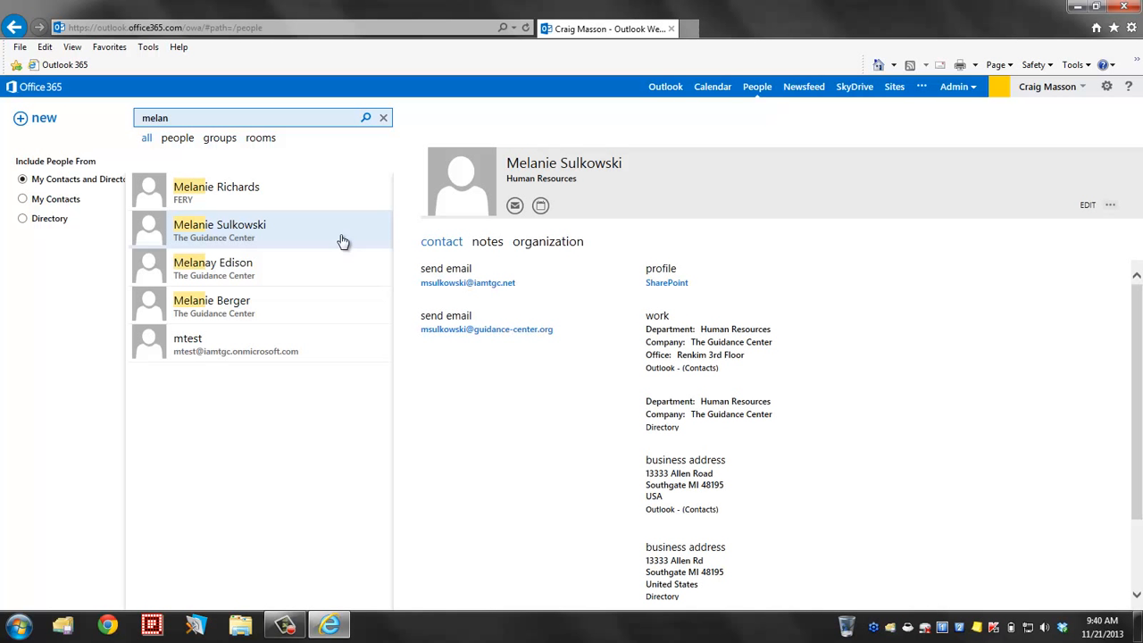
pyautogui.click(279, 270)
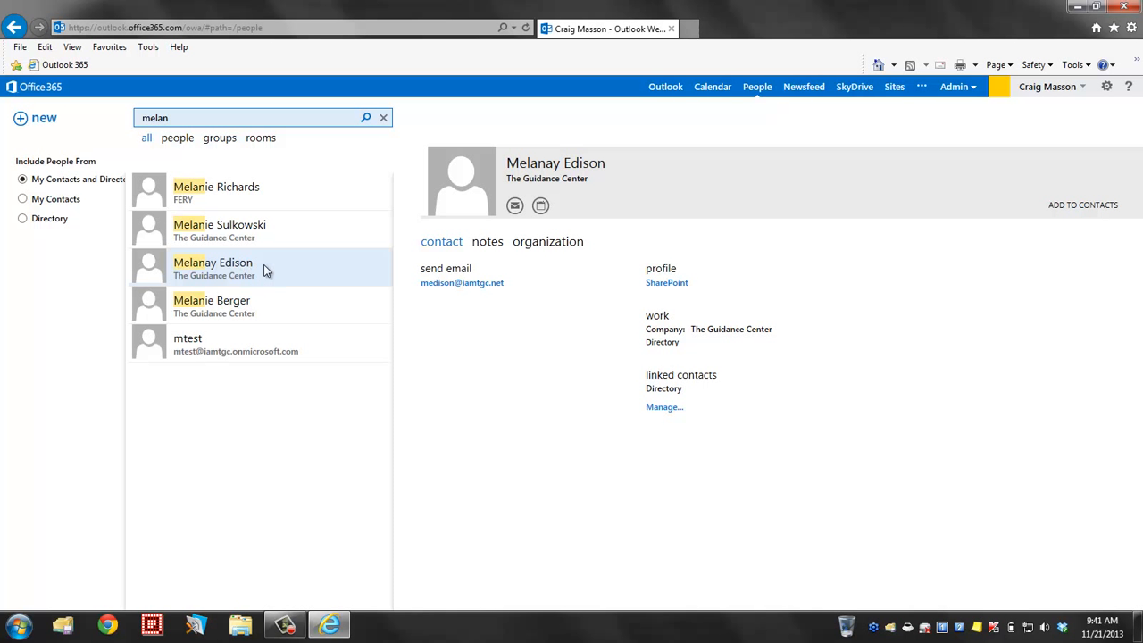
pyautogui.click(282, 237)
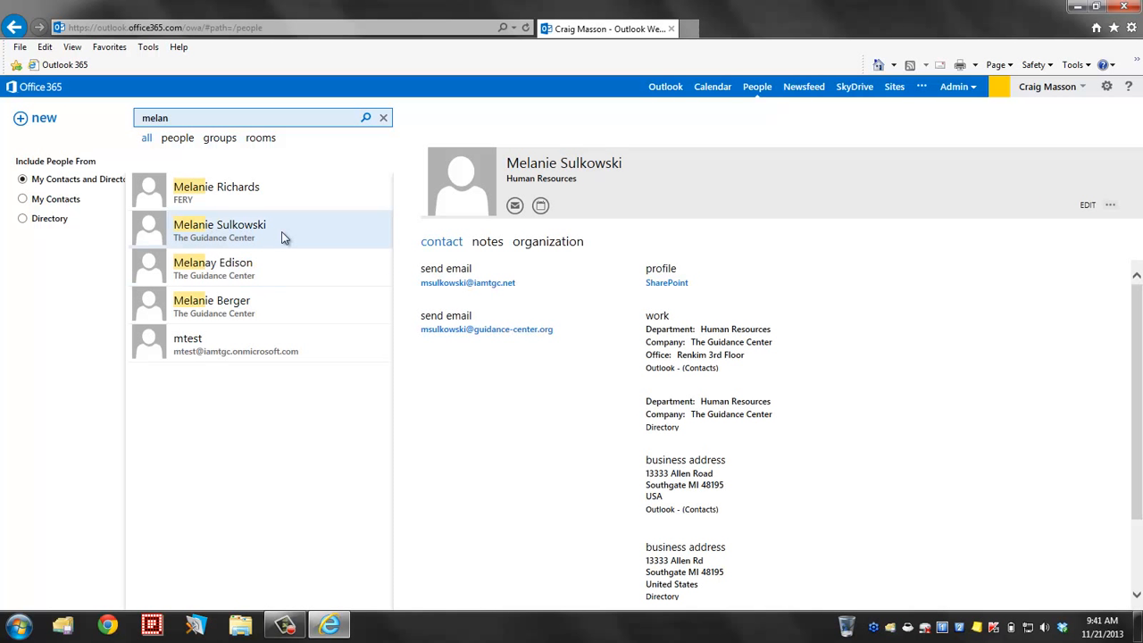
pyautogui.click(303, 194)
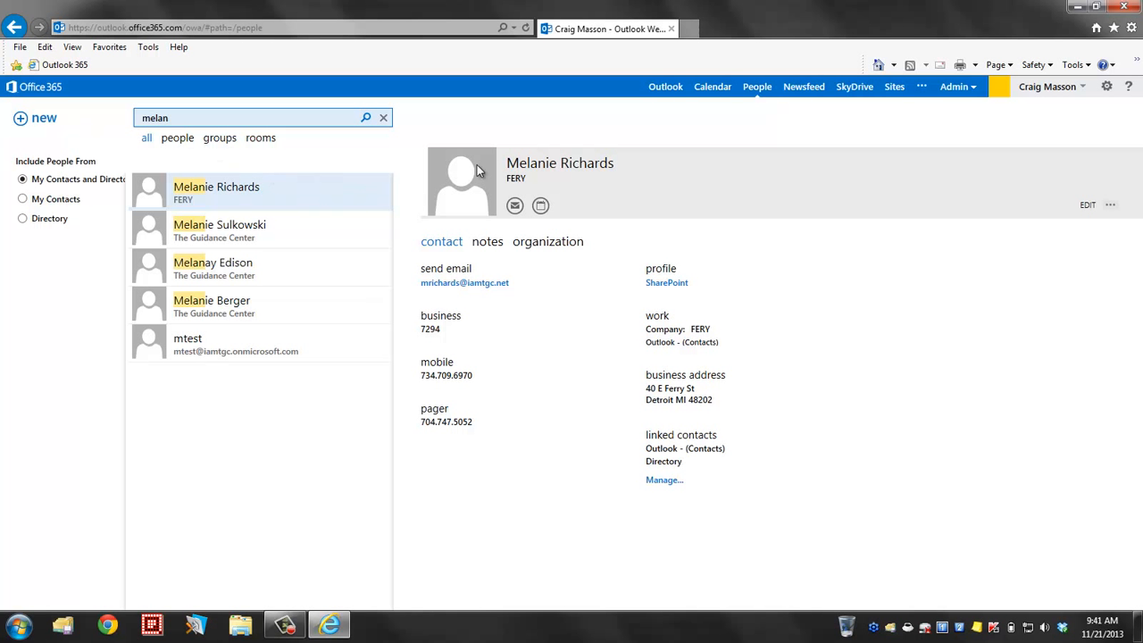
# Open the Calendar, look through the work week and day views, and return to the month view.
pyautogui.click(710, 87)
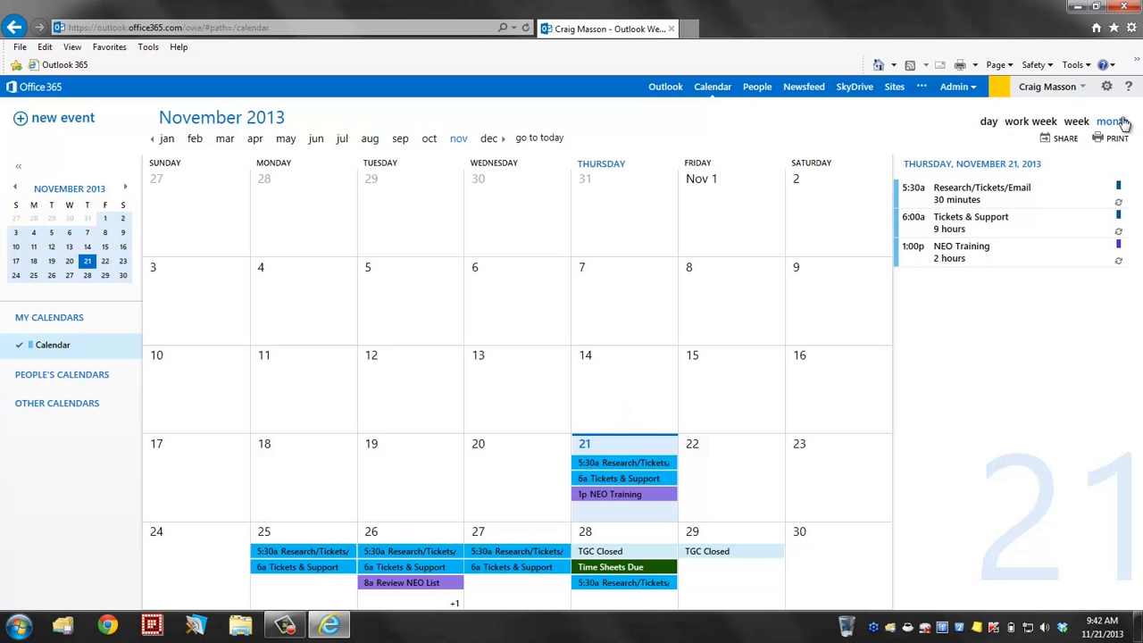
pyautogui.click(1031, 123)
pyautogui.click(989, 122)
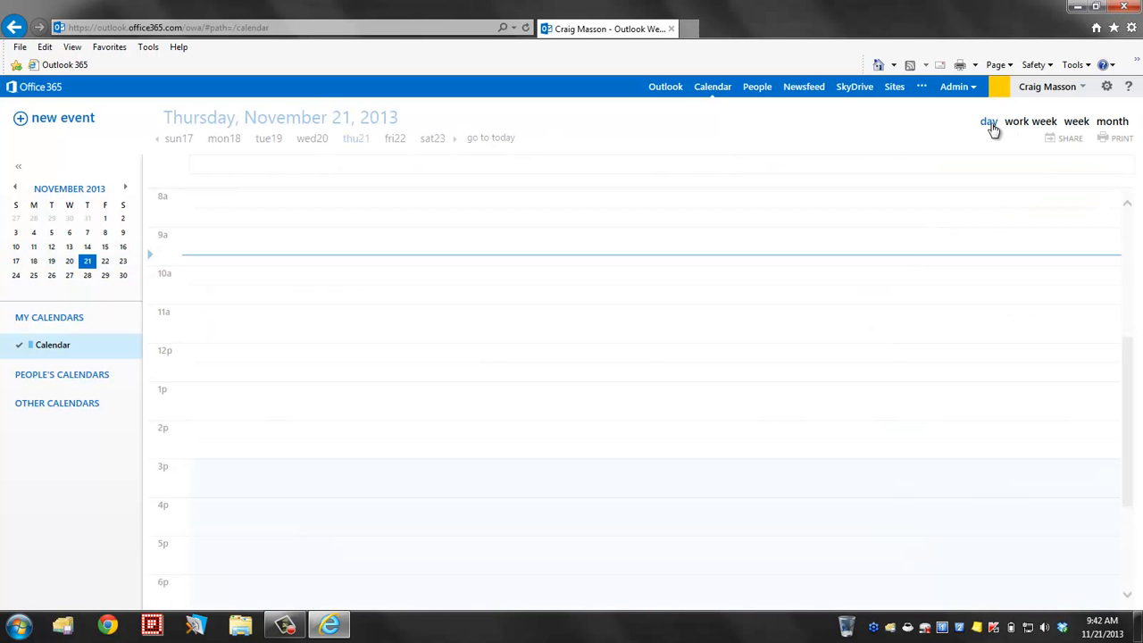
pyautogui.click(1114, 122)
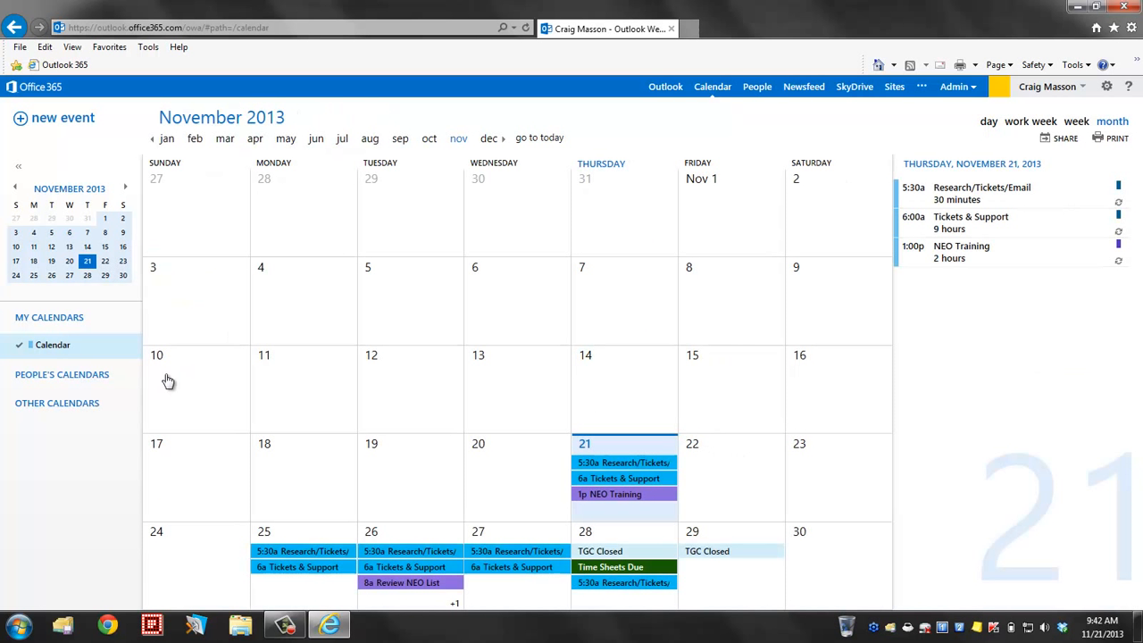
# Create a calendar in My Calendars named "Test - " plus the owner's first name, and display it with the main calendar.
pyautogui.rightClick(57, 323)
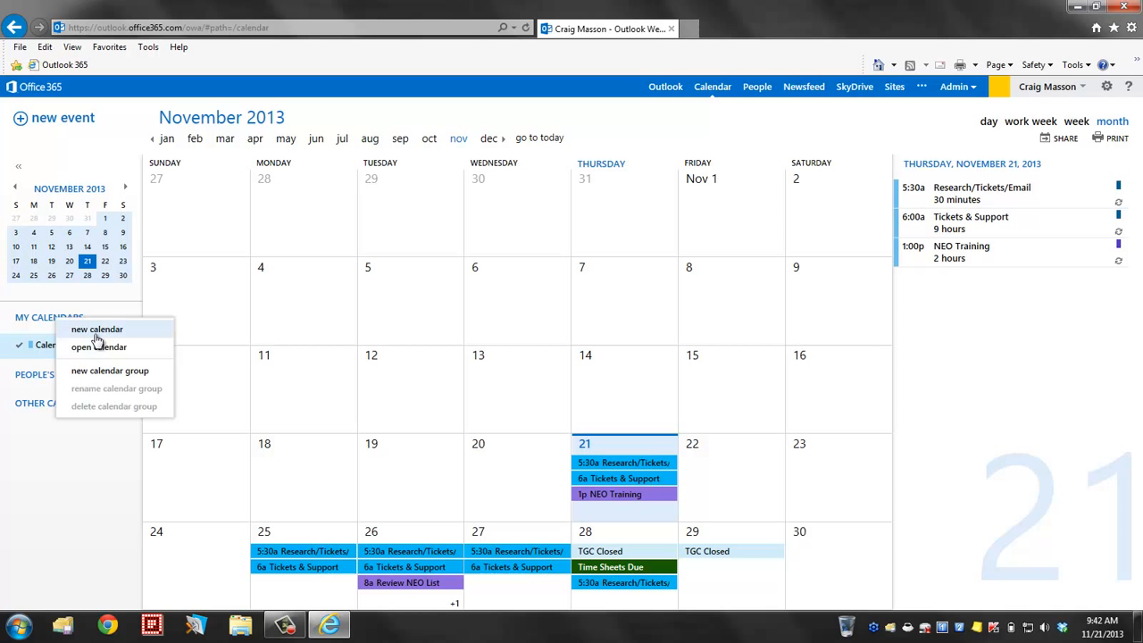
pyautogui.click(95, 332)
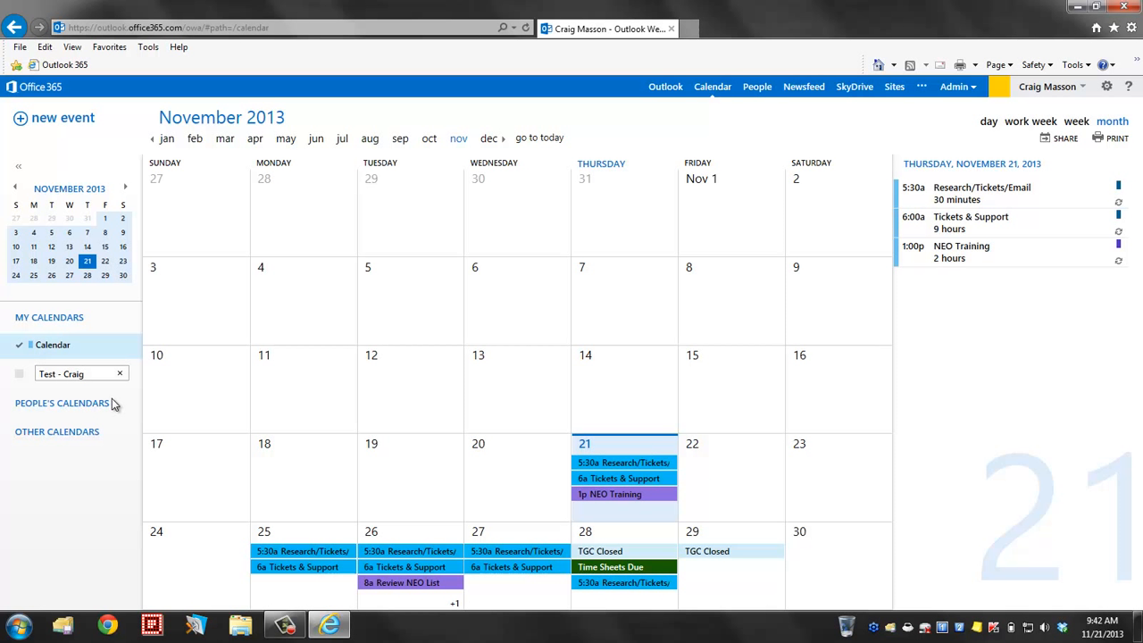
pyautogui.click(108, 468)
pyautogui.click(69, 376)
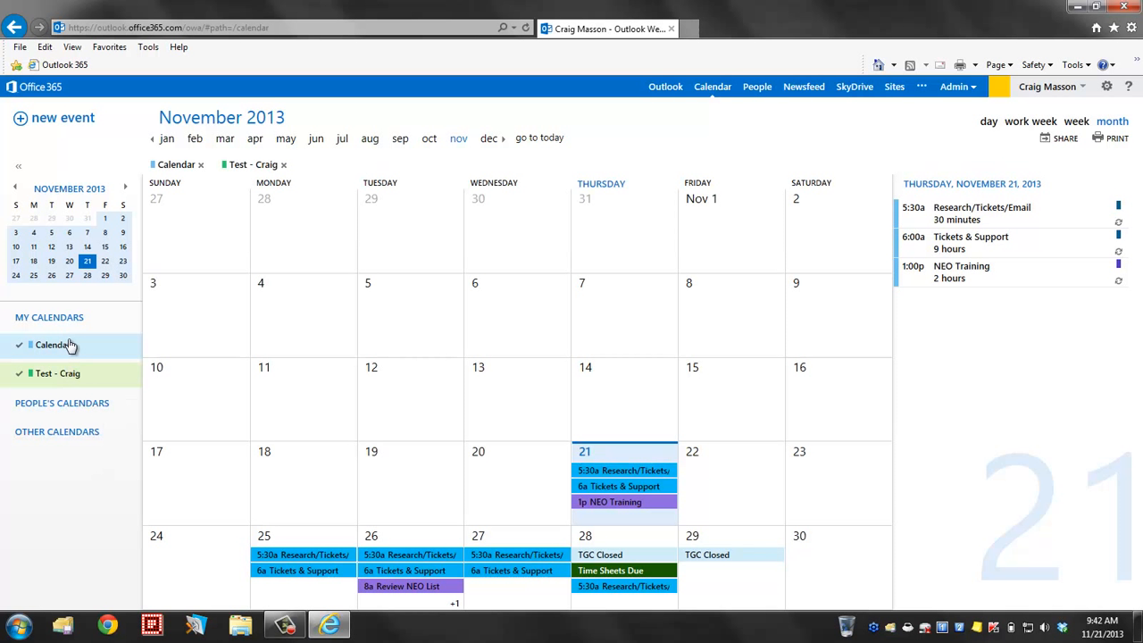
pyautogui.click(20, 377)
pyautogui.click(22, 376)
# Create an all-day event "Test Appoint" on Friday, November 22, 2013 in the new test calendar and save it.
pyautogui.click(719, 472)
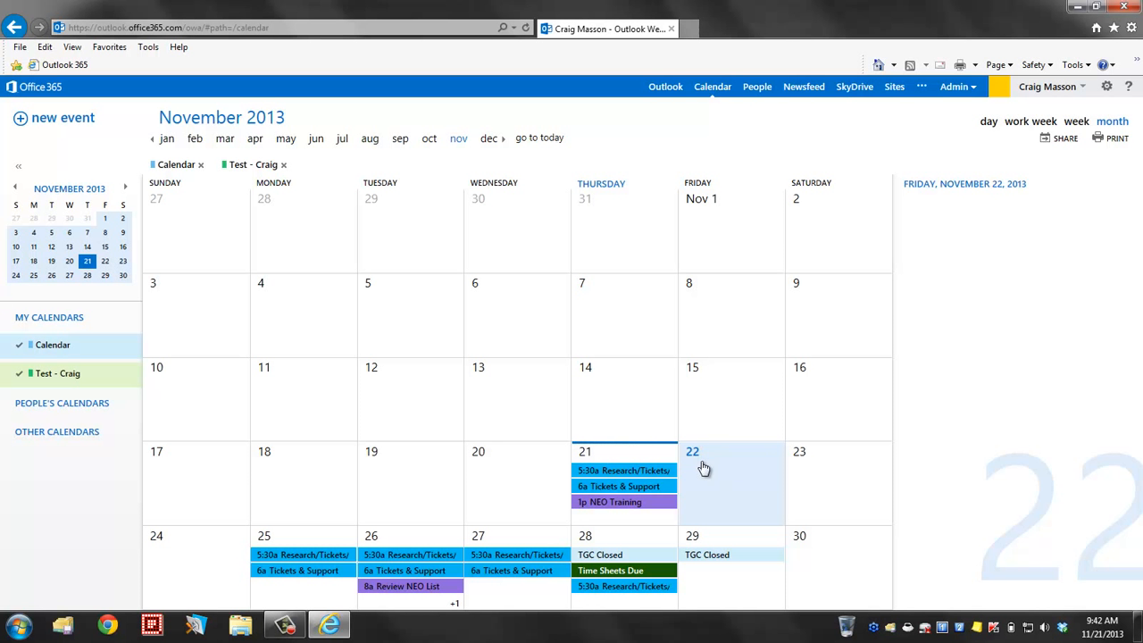
pyautogui.doubleClick(719, 491)
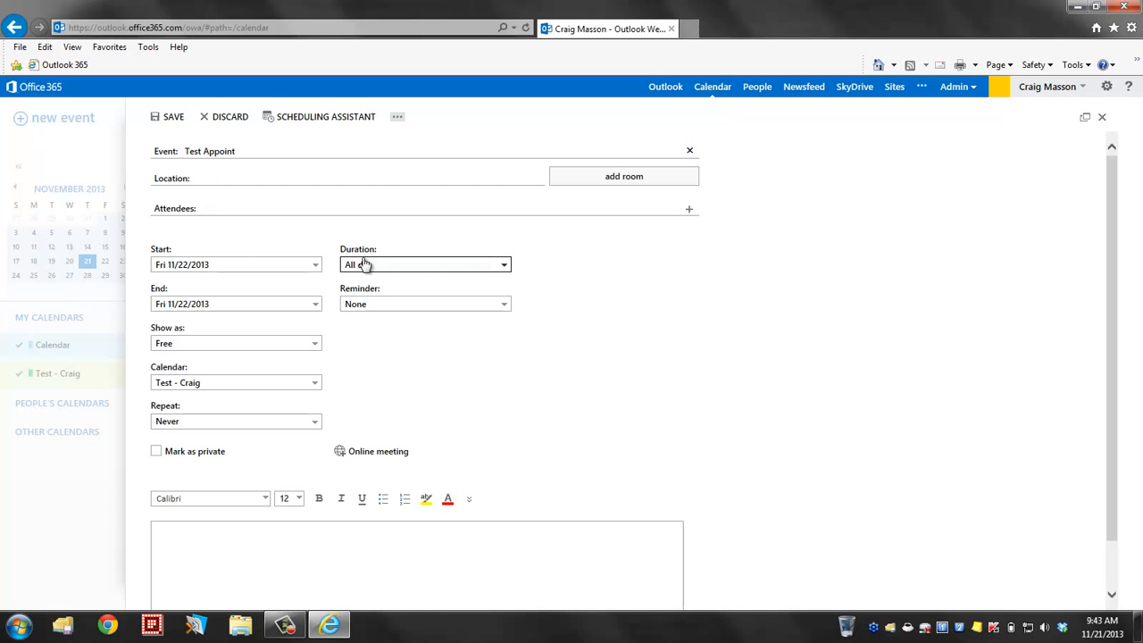
pyautogui.click(178, 116)
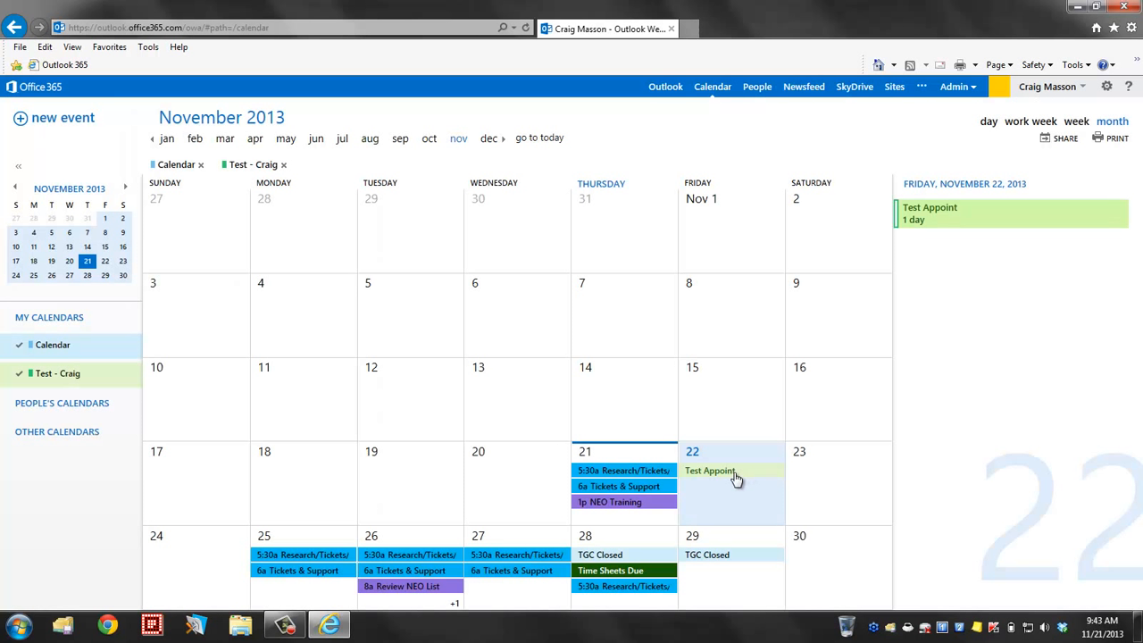
# Hide and show the main calendar and the test calendar in turn to compare their events in the month view.
pyautogui.click(19, 375)
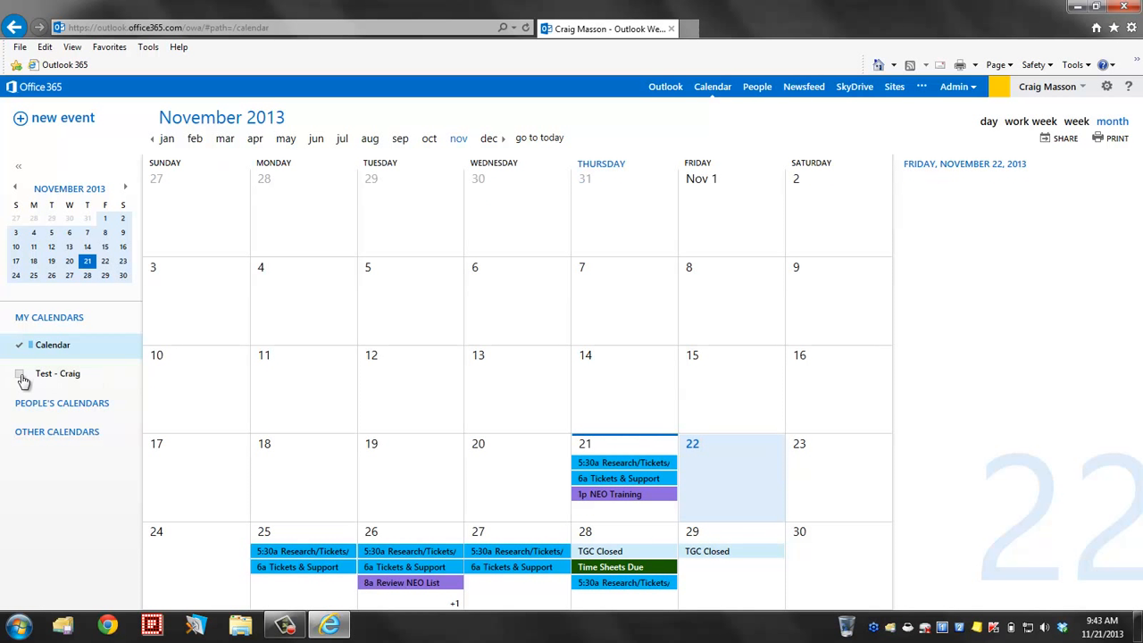
pyautogui.click(19, 375)
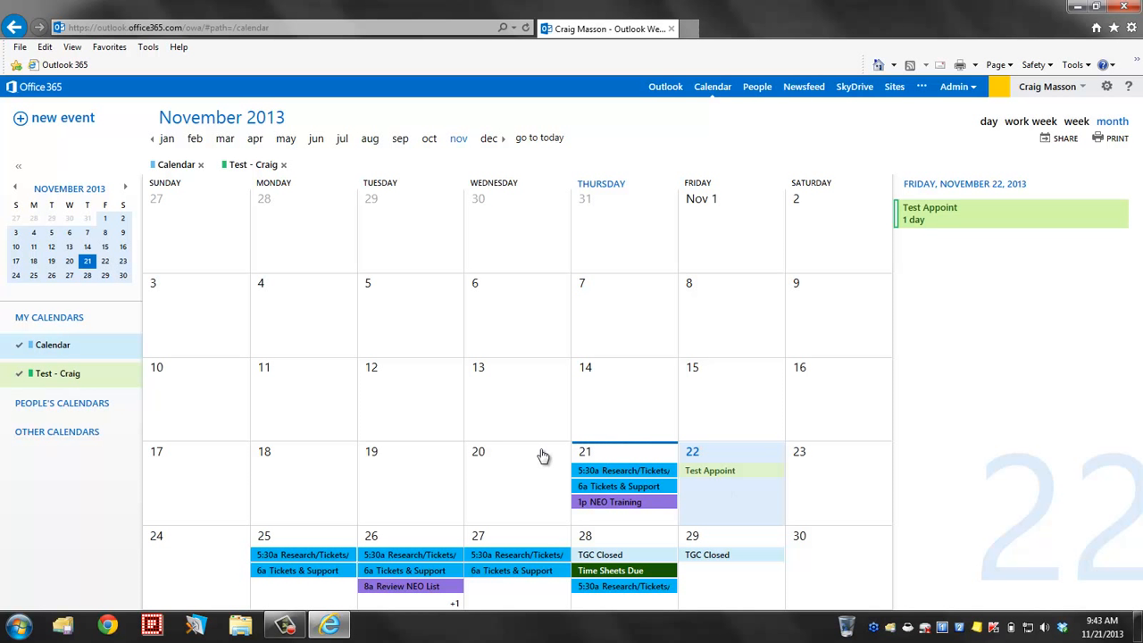
pyautogui.click(20, 346)
pyautogui.click(20, 347)
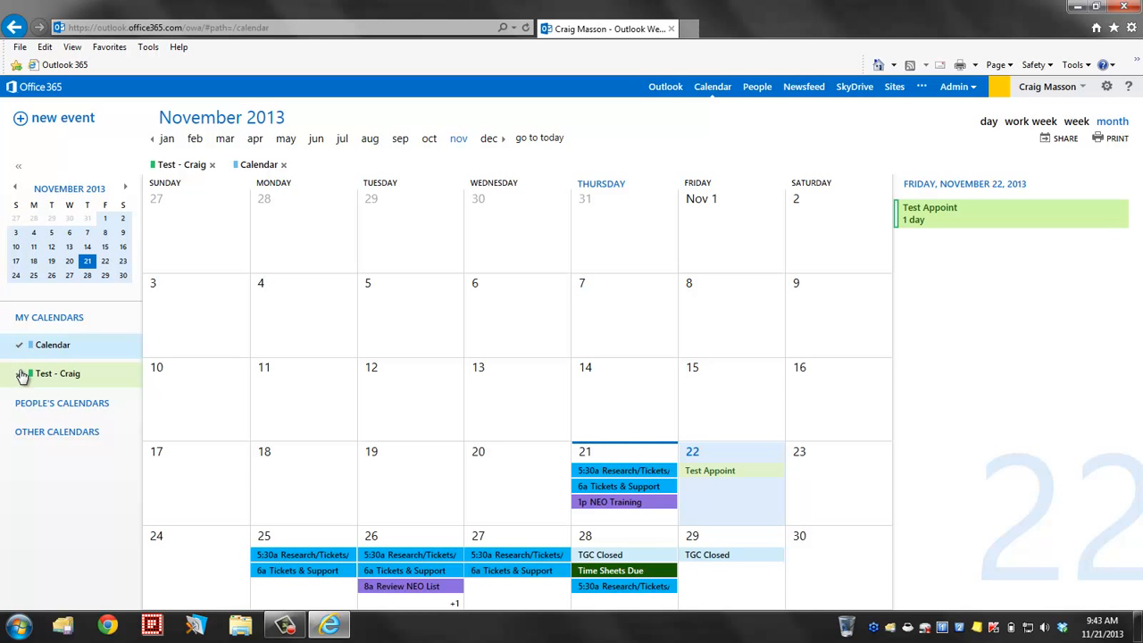
pyautogui.click(20, 375)
pyautogui.click(20, 375)
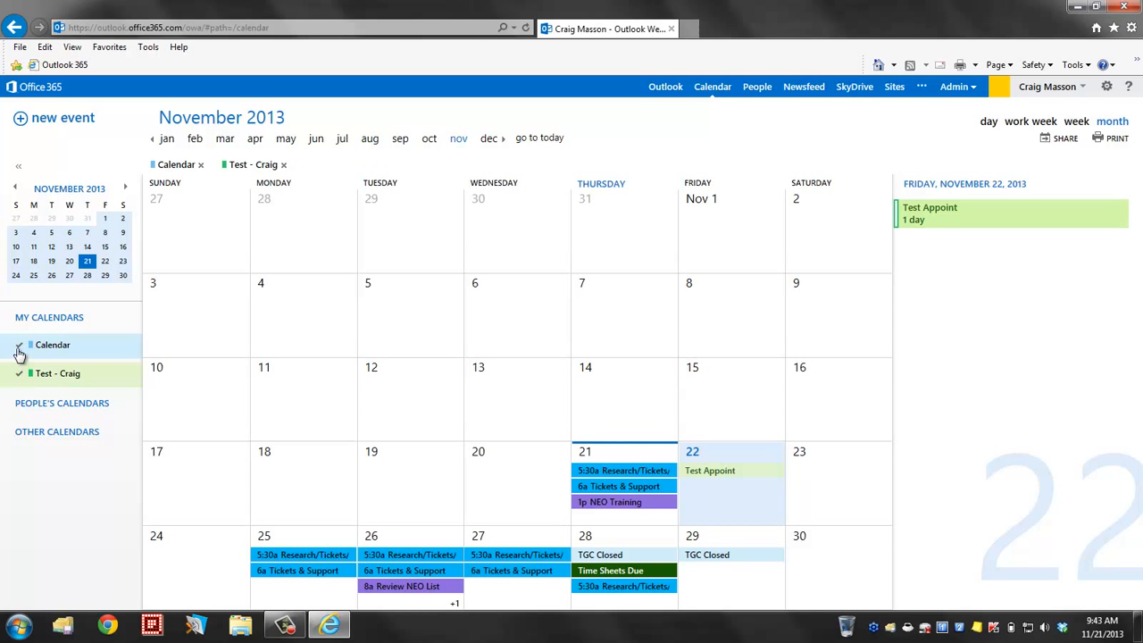
pyautogui.click(53, 379)
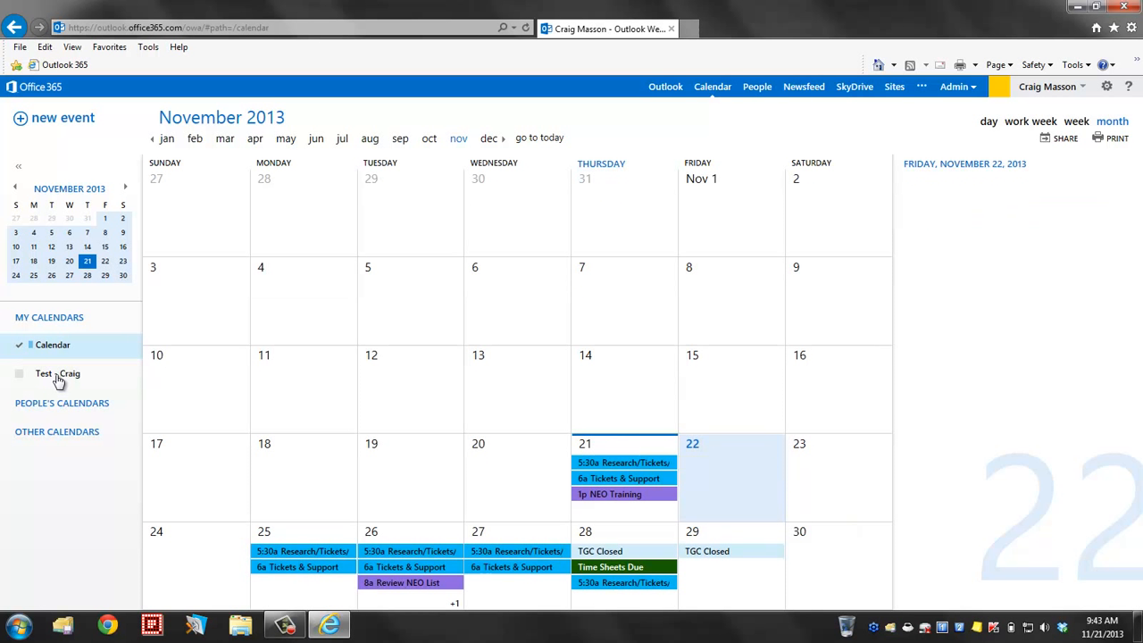
pyautogui.click(56, 381)
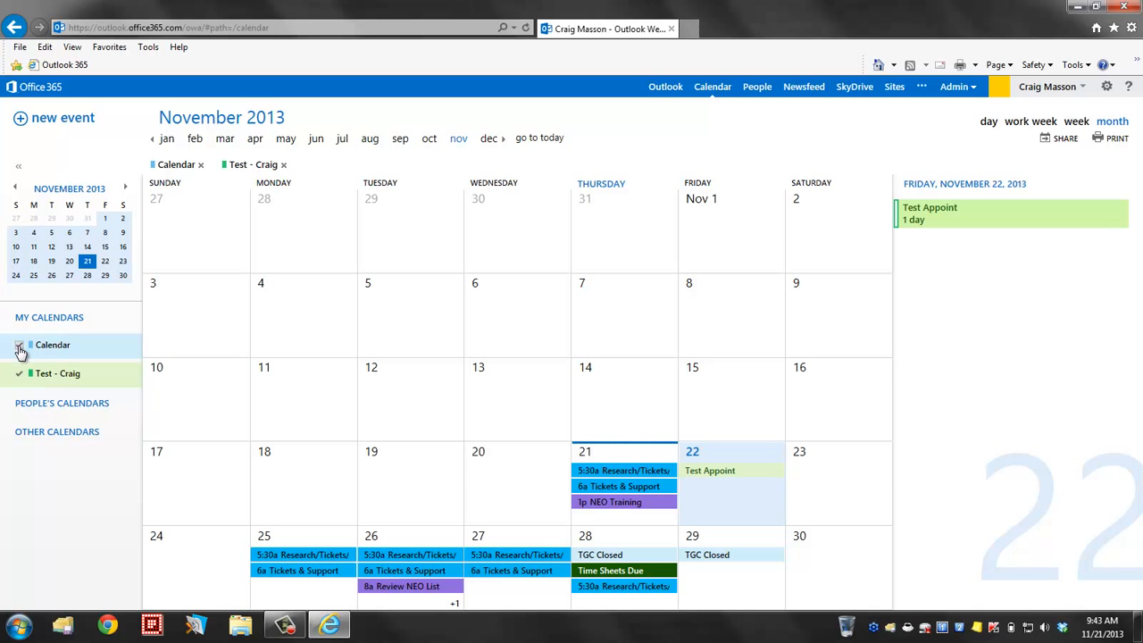
# Hide the main calendar and share the test calendar with a colleague at the Full details level, sending the invitation.
pyautogui.click(21, 347)
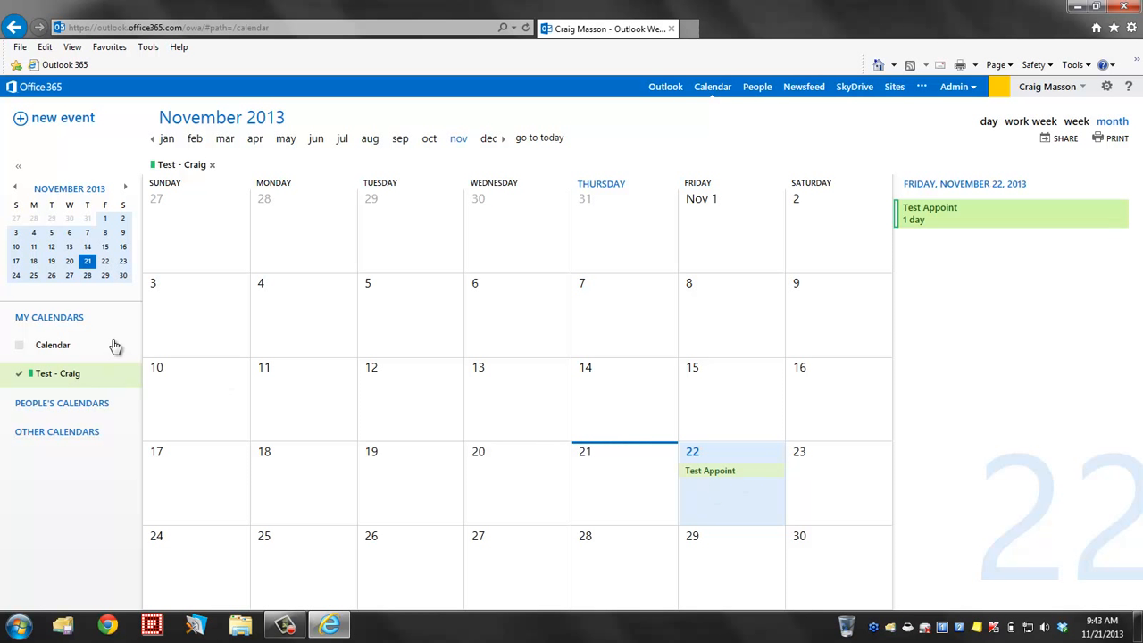
pyautogui.rightClick(61, 379)
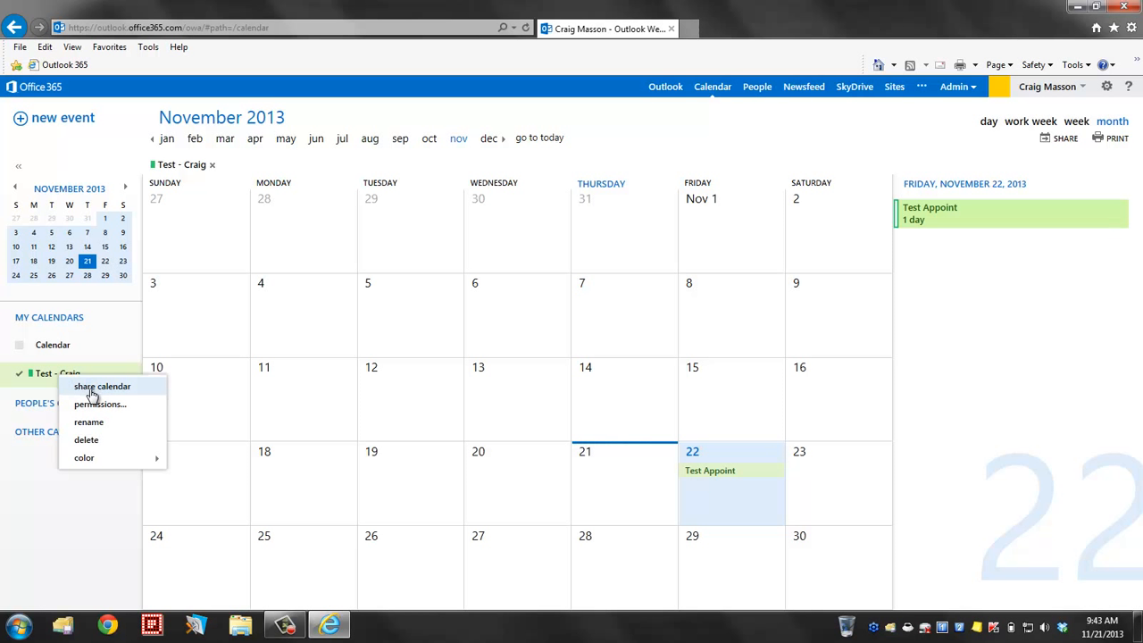
pyautogui.click(92, 394)
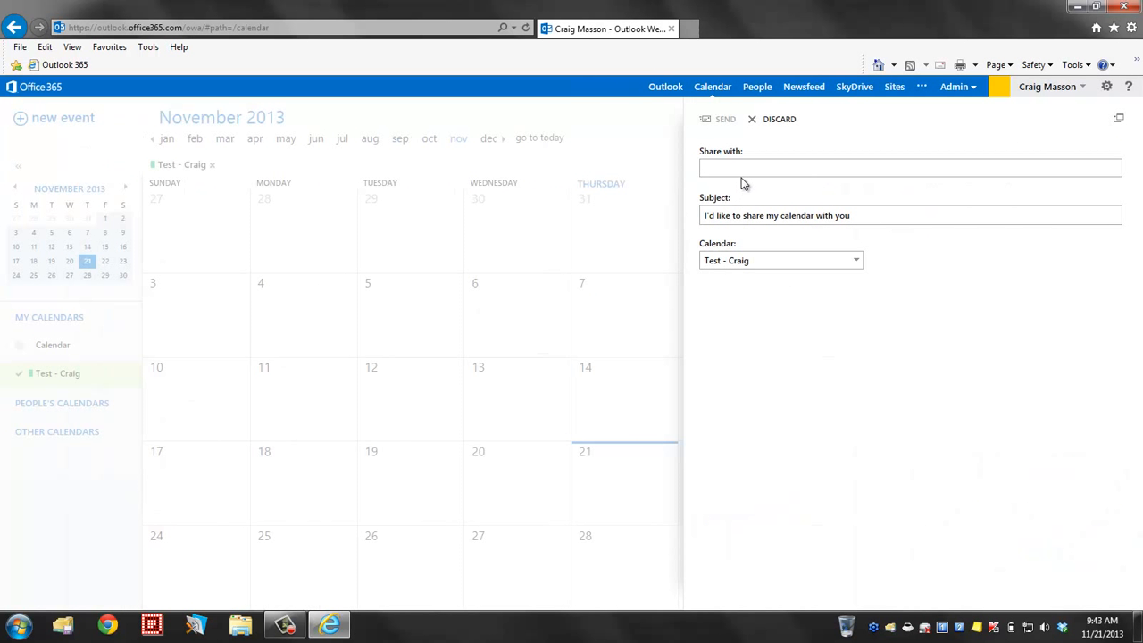
pyautogui.click(744, 167)
pyautogui.write('Sean')
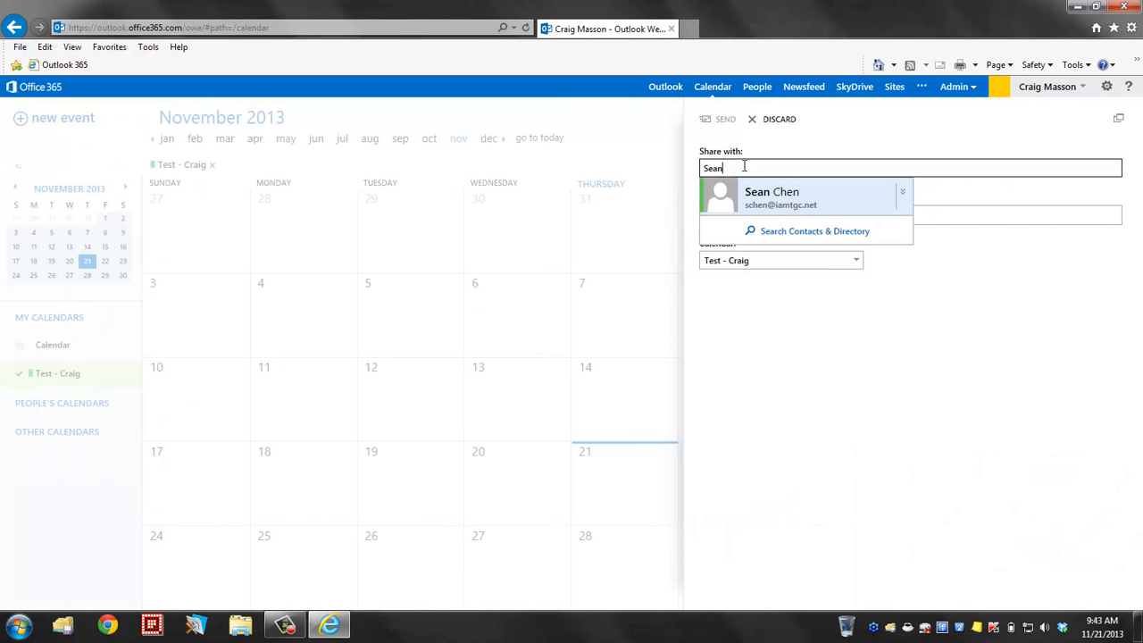
pyautogui.click(774, 197)
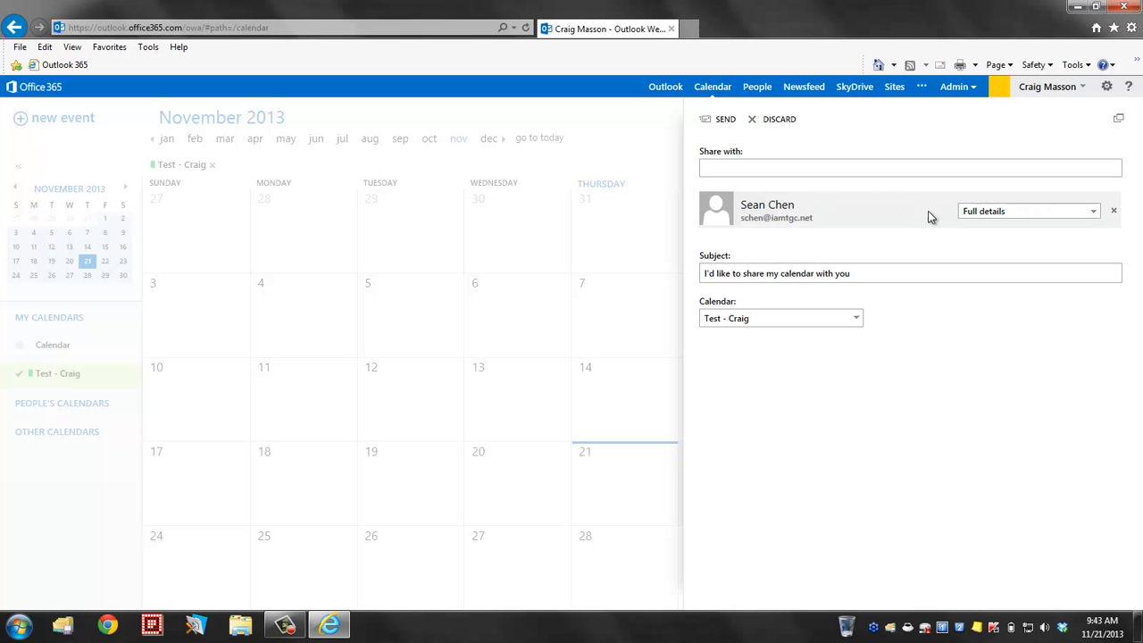
pyautogui.click(1094, 214)
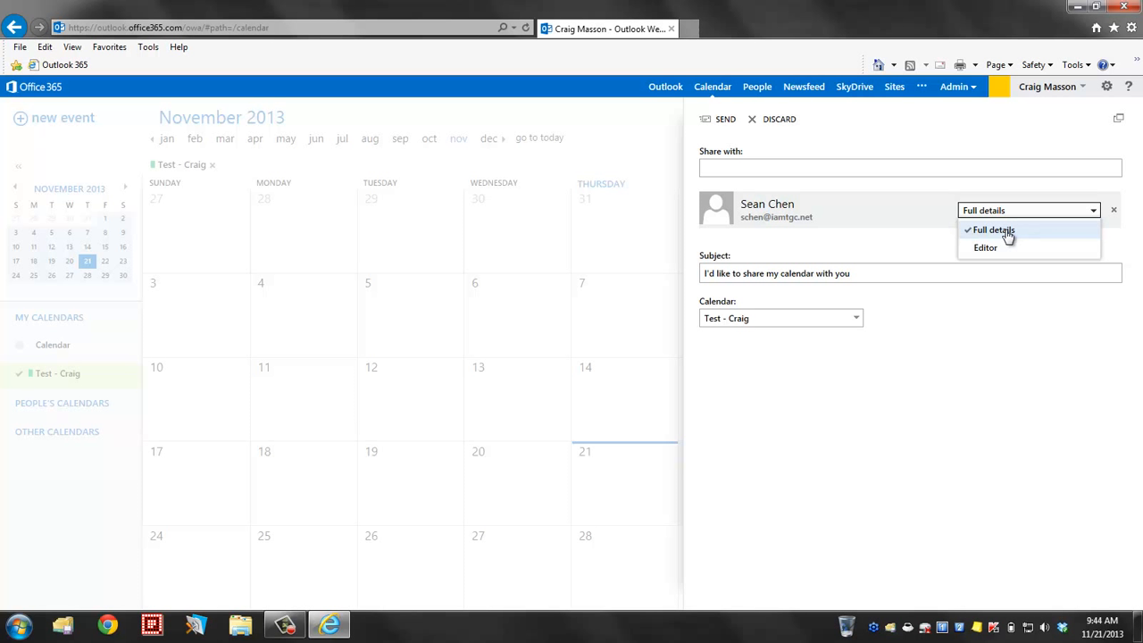
pyautogui.click(918, 208)
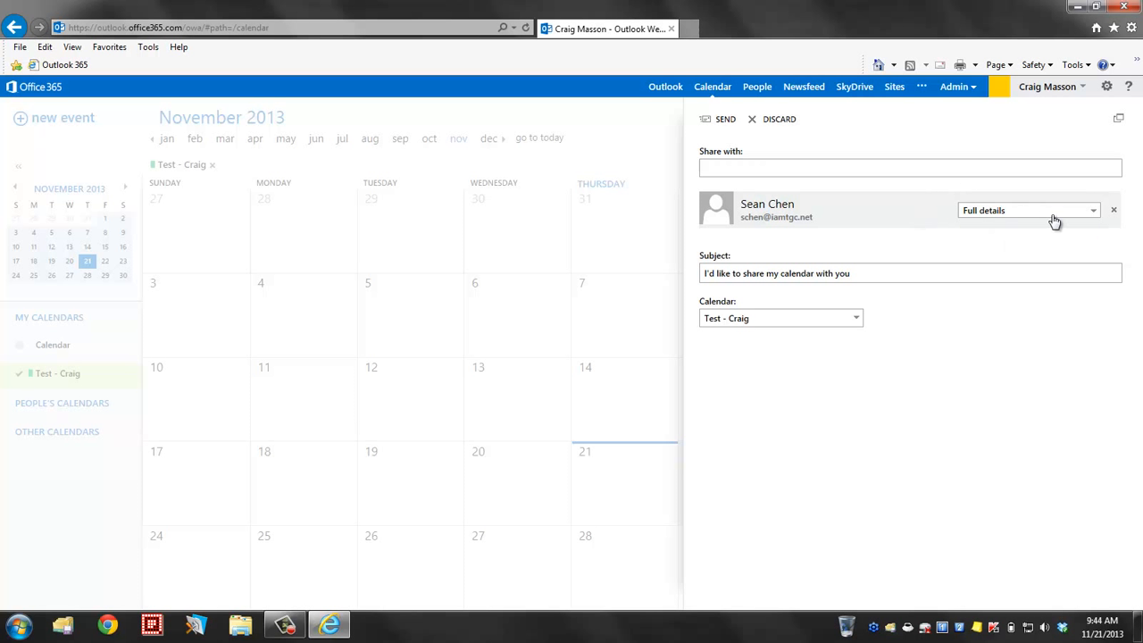
pyautogui.click(707, 119)
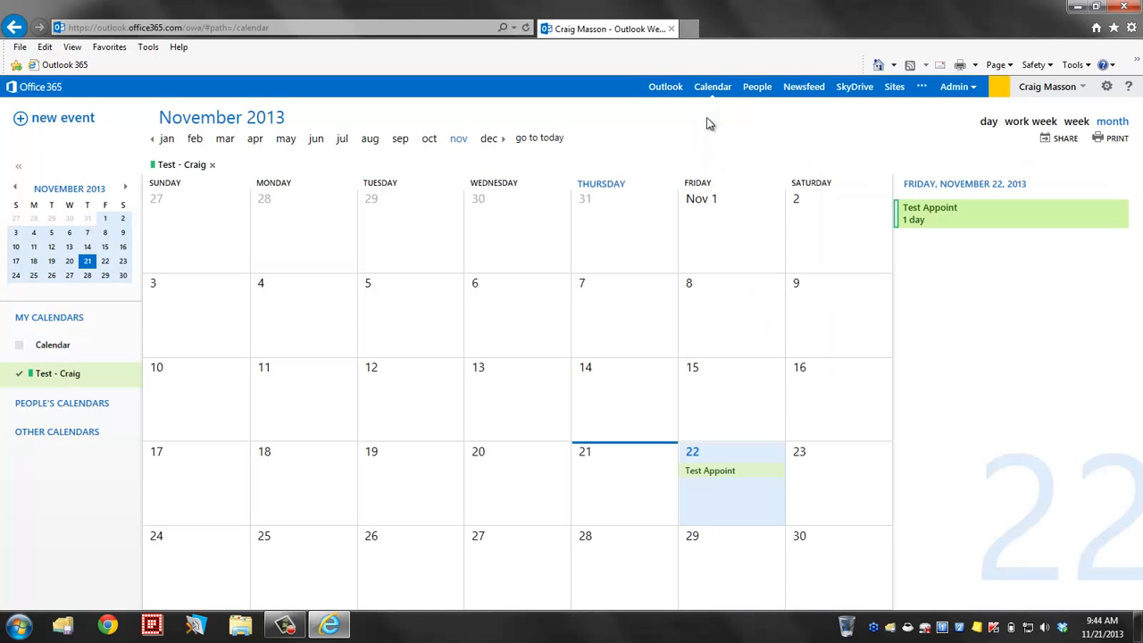
# Display the main calendar alongside the test calendar, review the test calendar's permissions and save them.
pyautogui.click(21, 346)
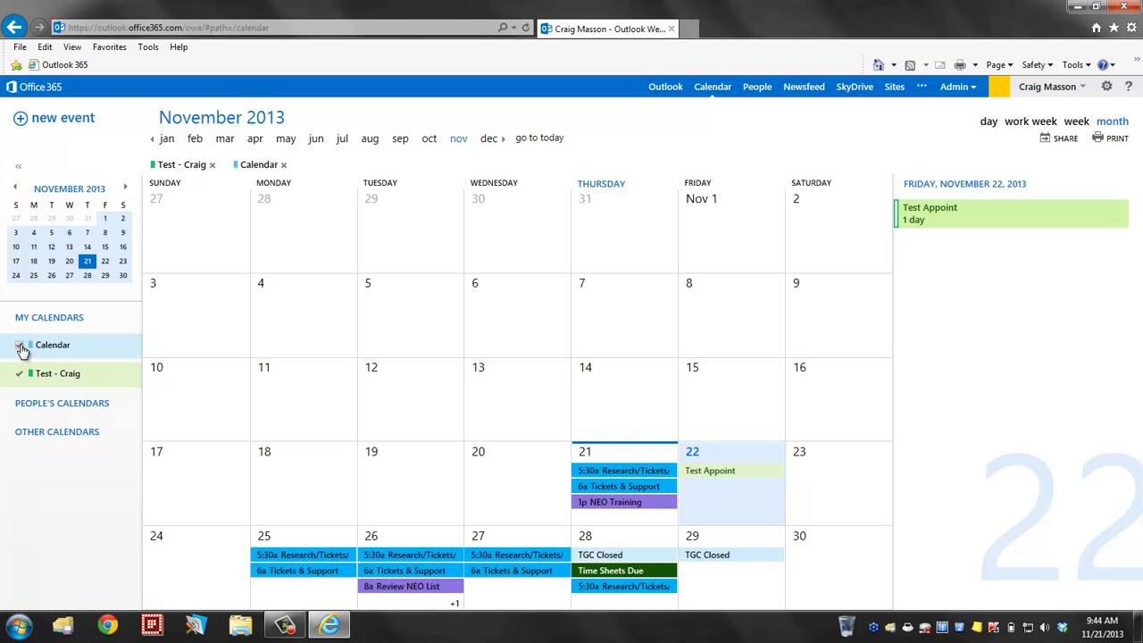
pyautogui.click(67, 380)
pyautogui.click(20, 374)
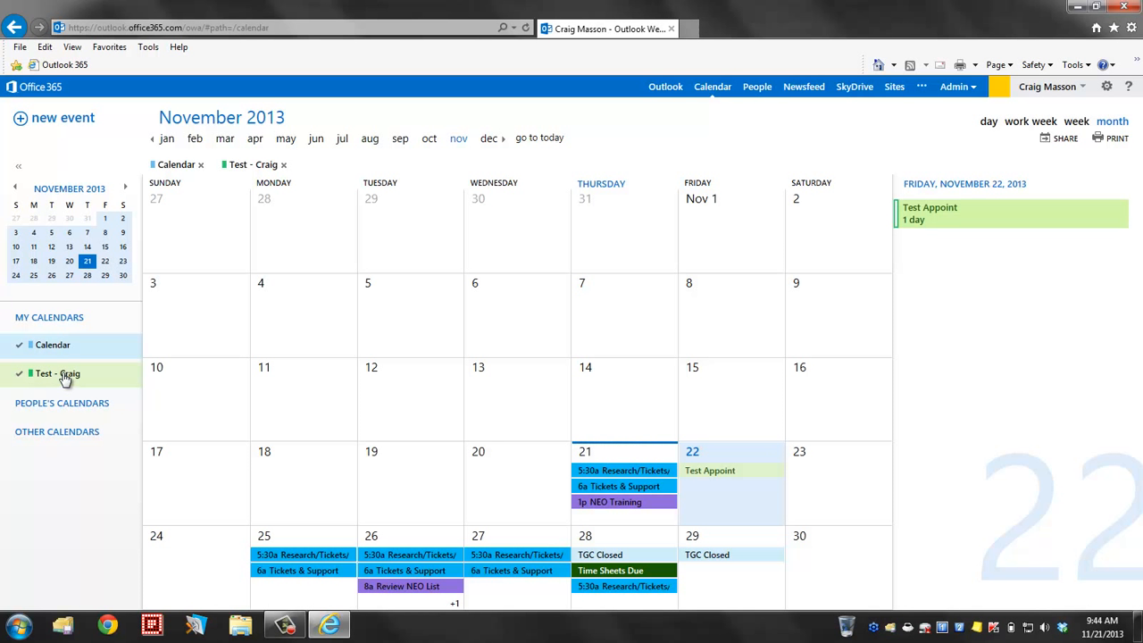
pyautogui.rightClick(65, 379)
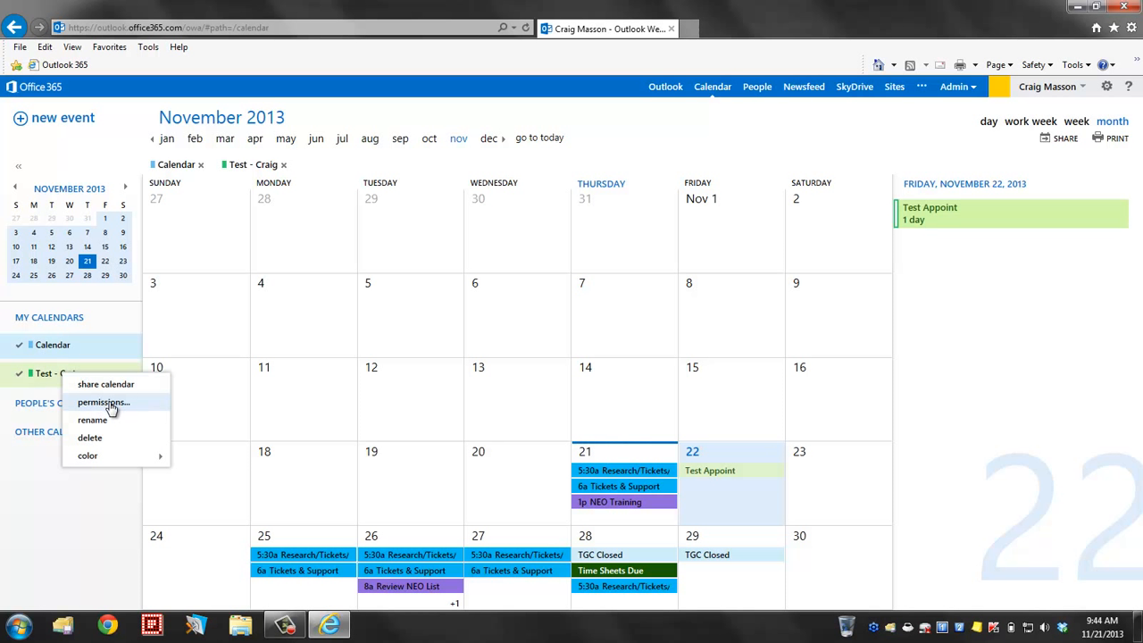
pyautogui.click(104, 403)
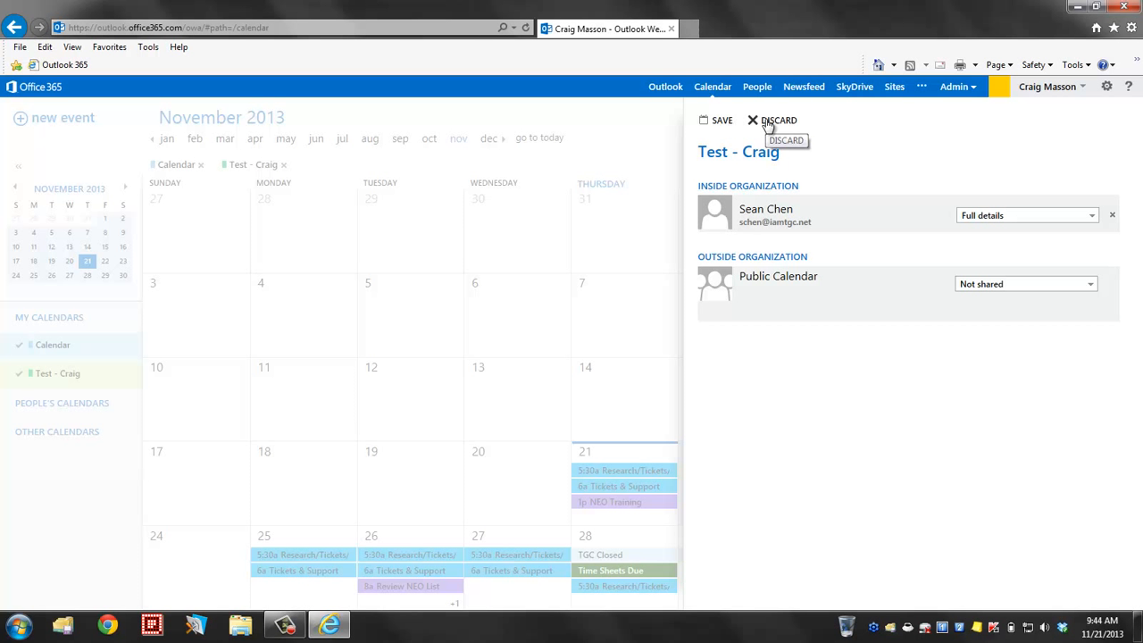
pyautogui.click(720, 120)
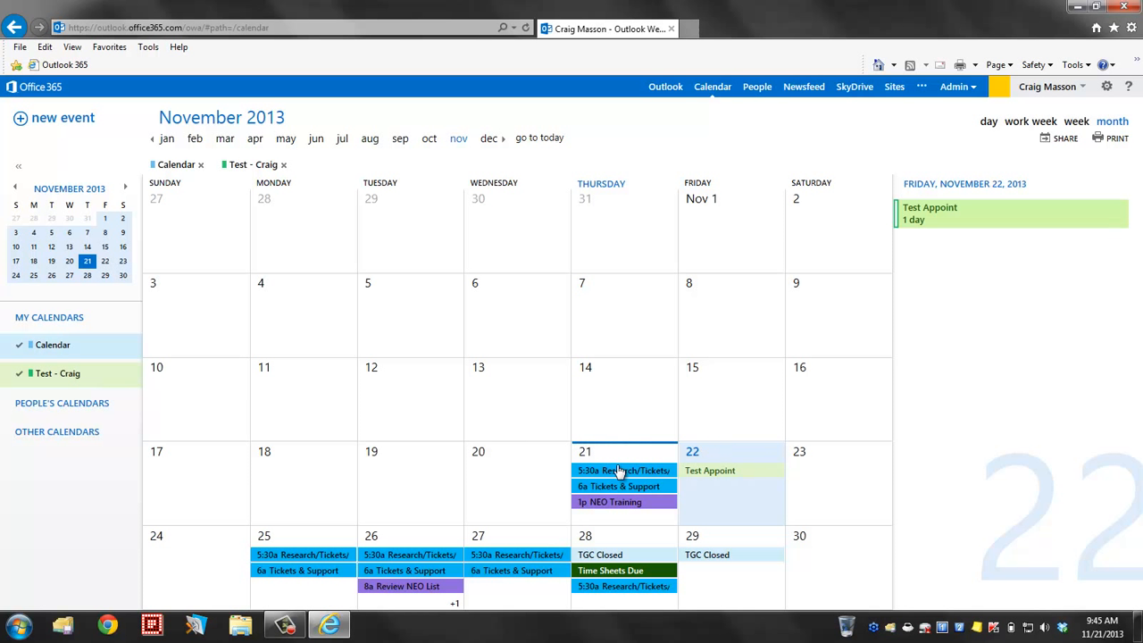
# Delete the "Test Appoint" event on Friday, November 22, 2013 from the test calendar.
pyautogui.click(729, 476)
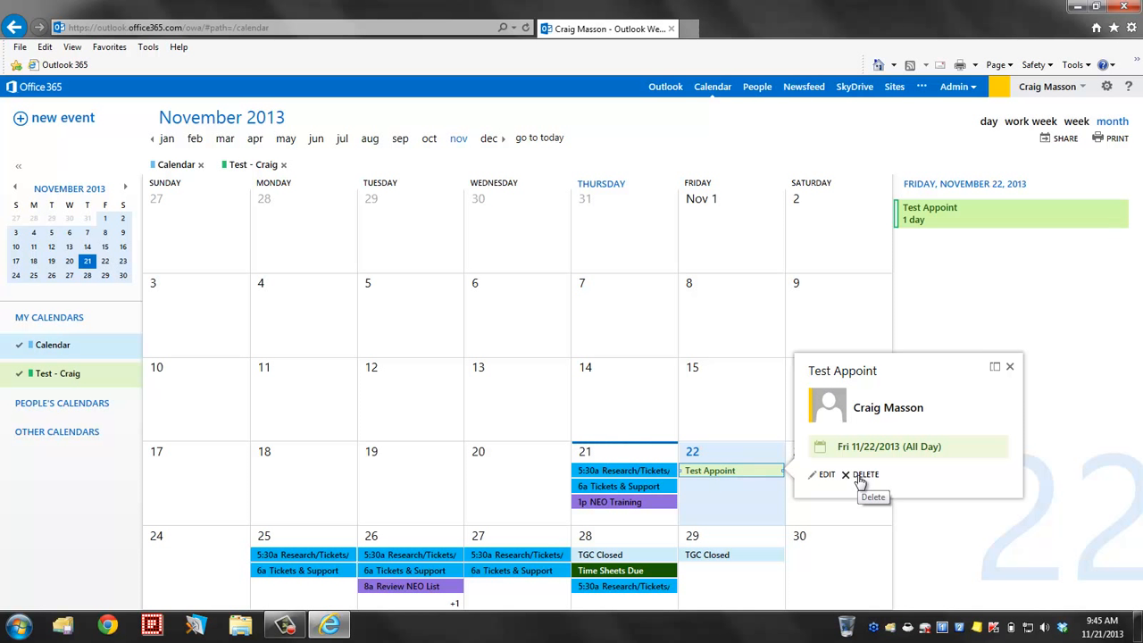
pyautogui.rightClick(735, 474)
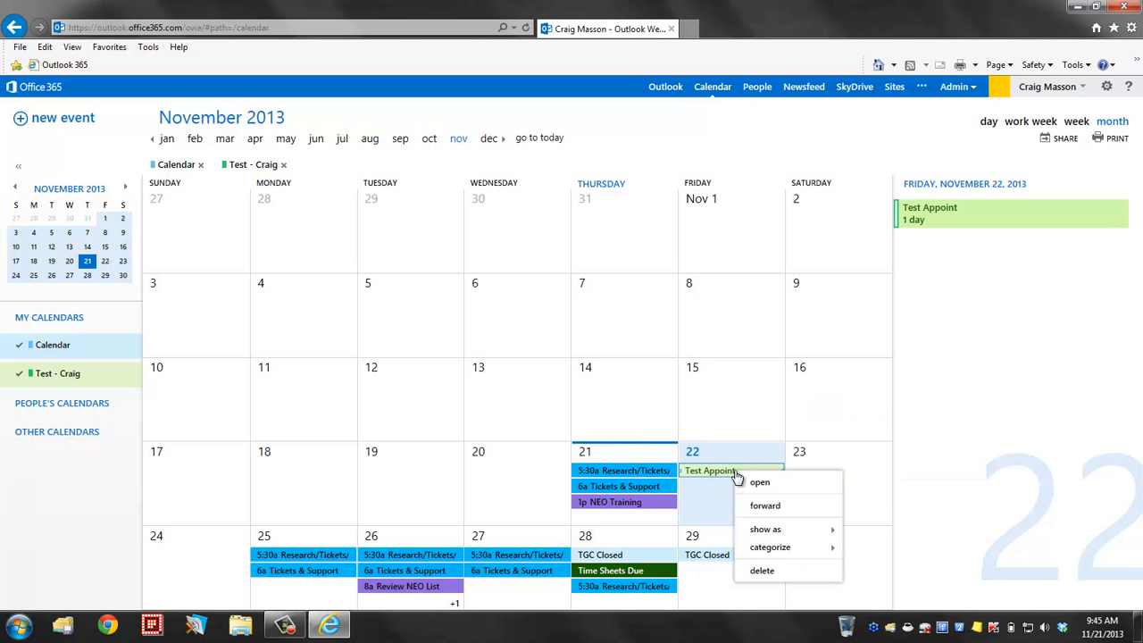
pyautogui.click(762, 571)
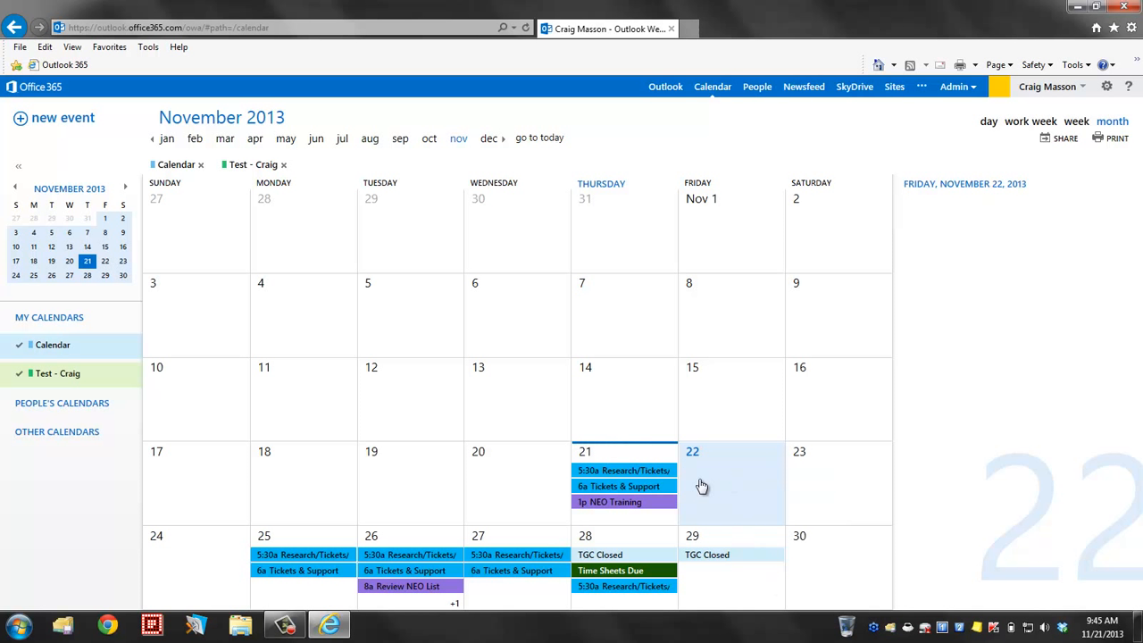
# Delete the test calendar from My Calendars and confirm the deletion.
pyautogui.rightClick(70, 379)
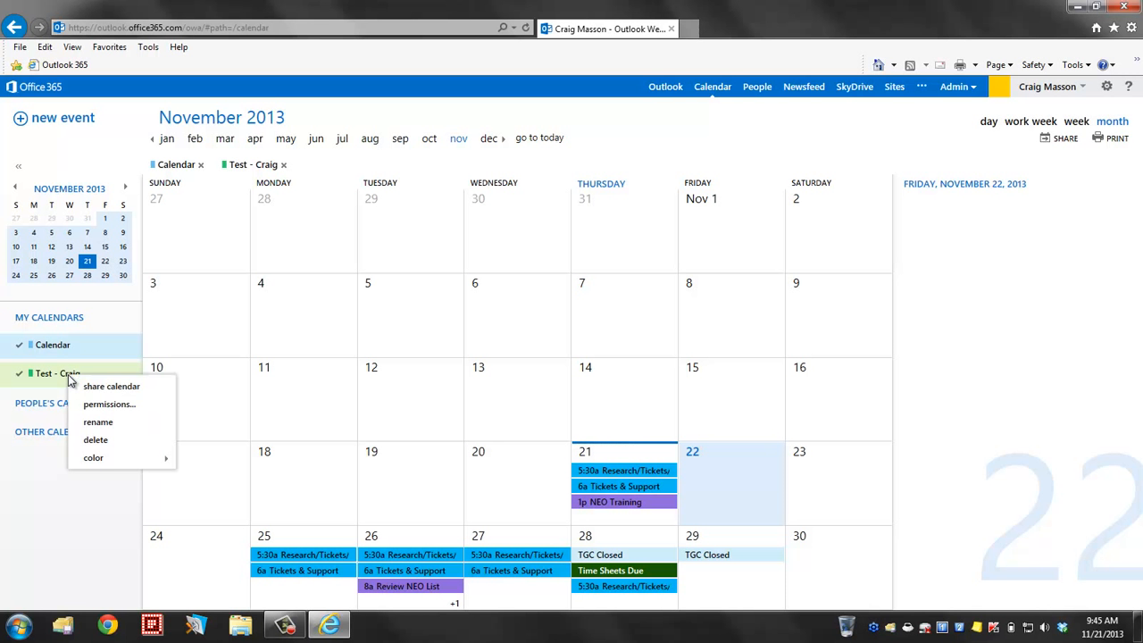
pyautogui.click(114, 444)
pyautogui.click(574, 377)
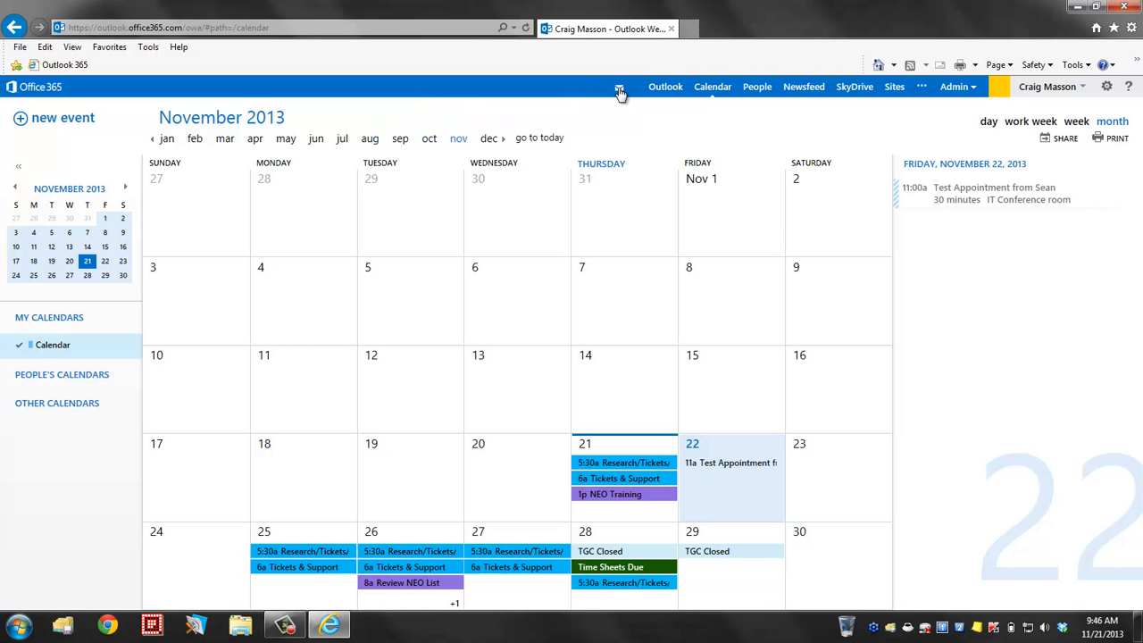
# Open the colleague's meeting request in the mail Inbox and look through its Accept, Tentative and Decline response options.
pyautogui.click(665, 89)
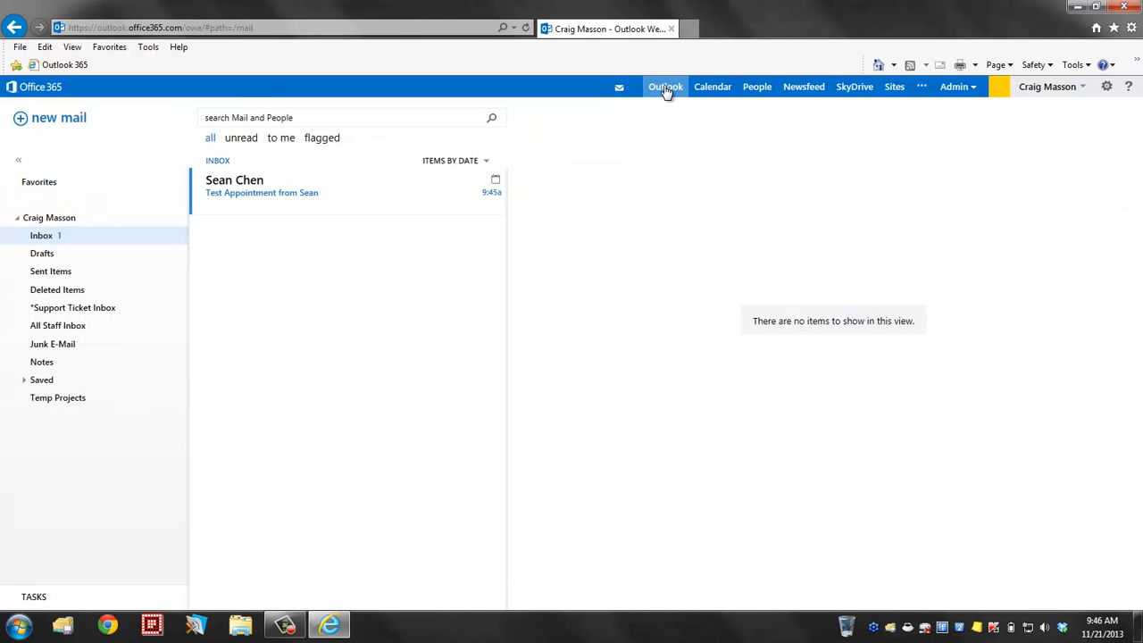
pyautogui.click(330, 192)
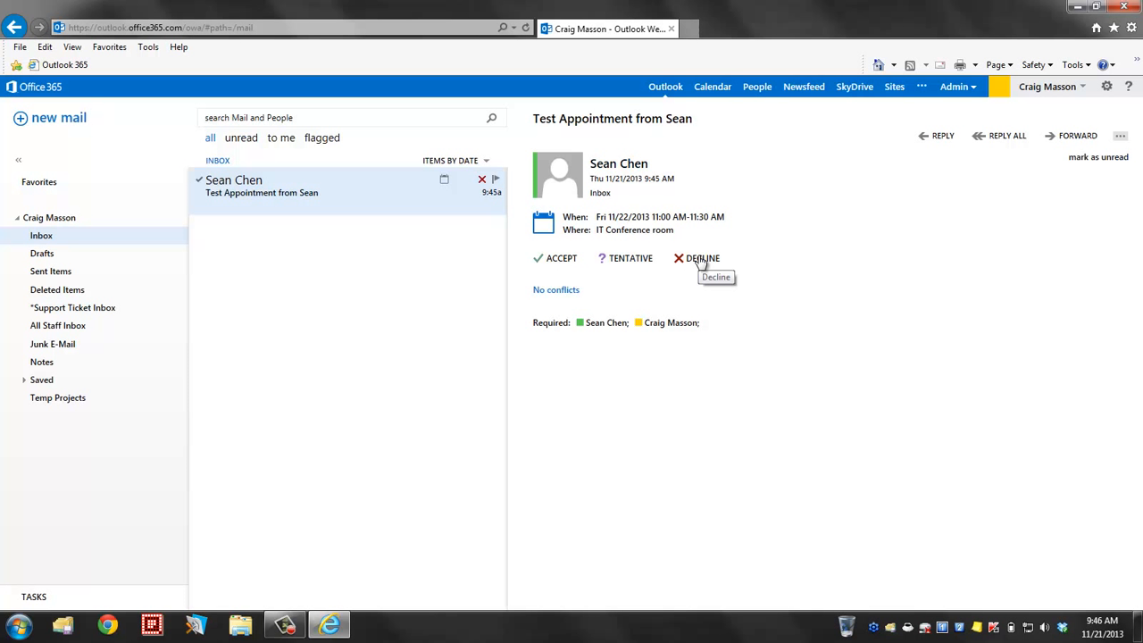
pyautogui.click(563, 258)
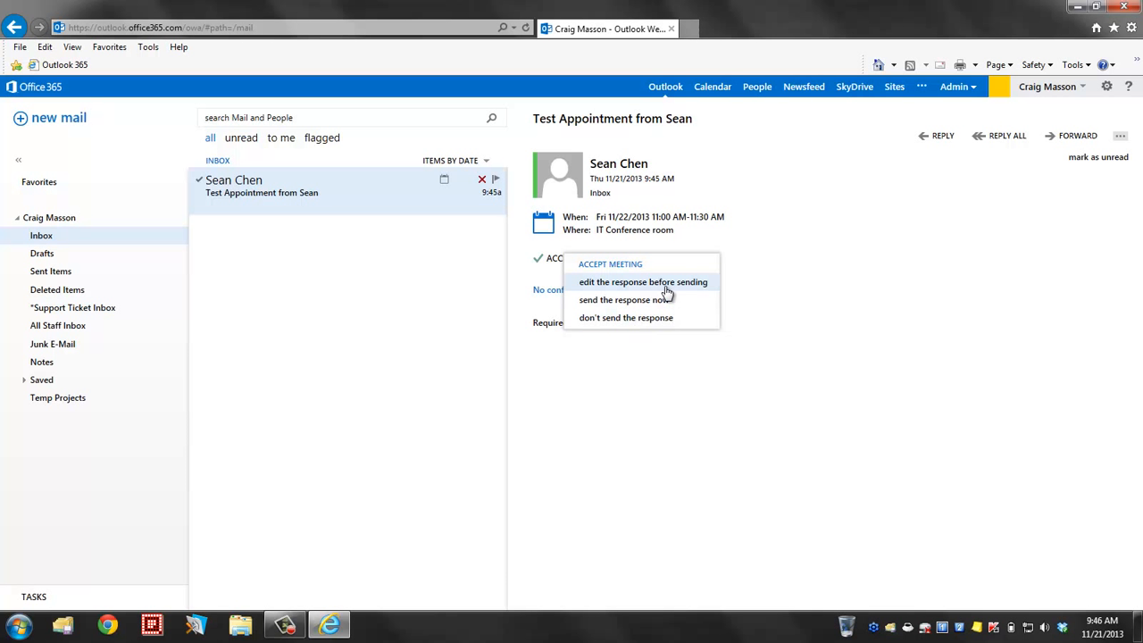
pyautogui.click(668, 388)
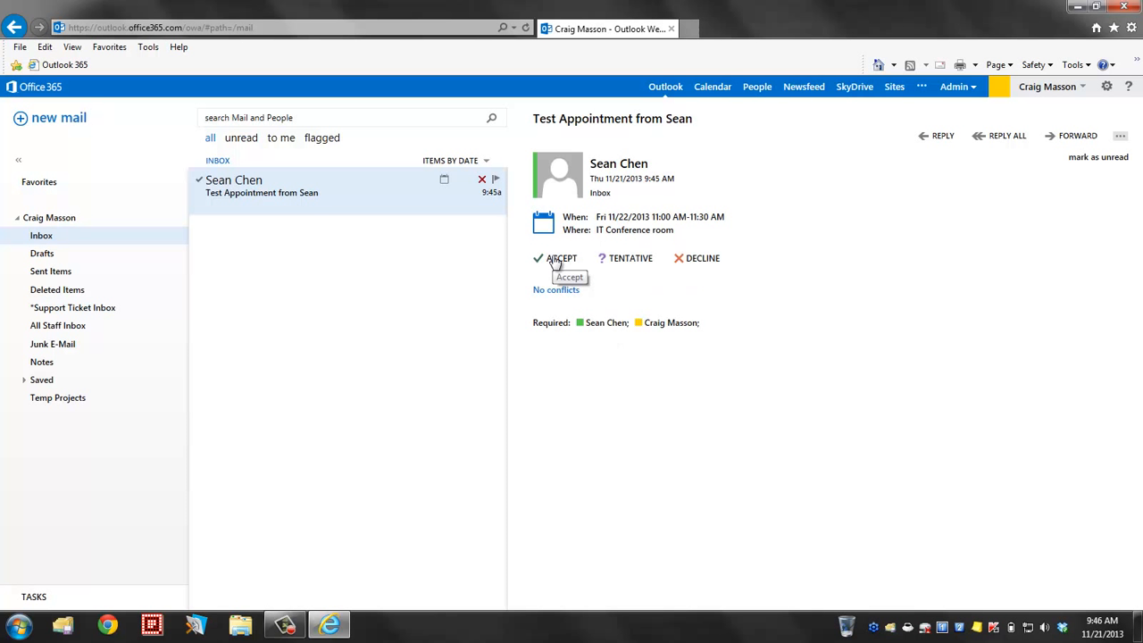
pyautogui.click(627, 259)
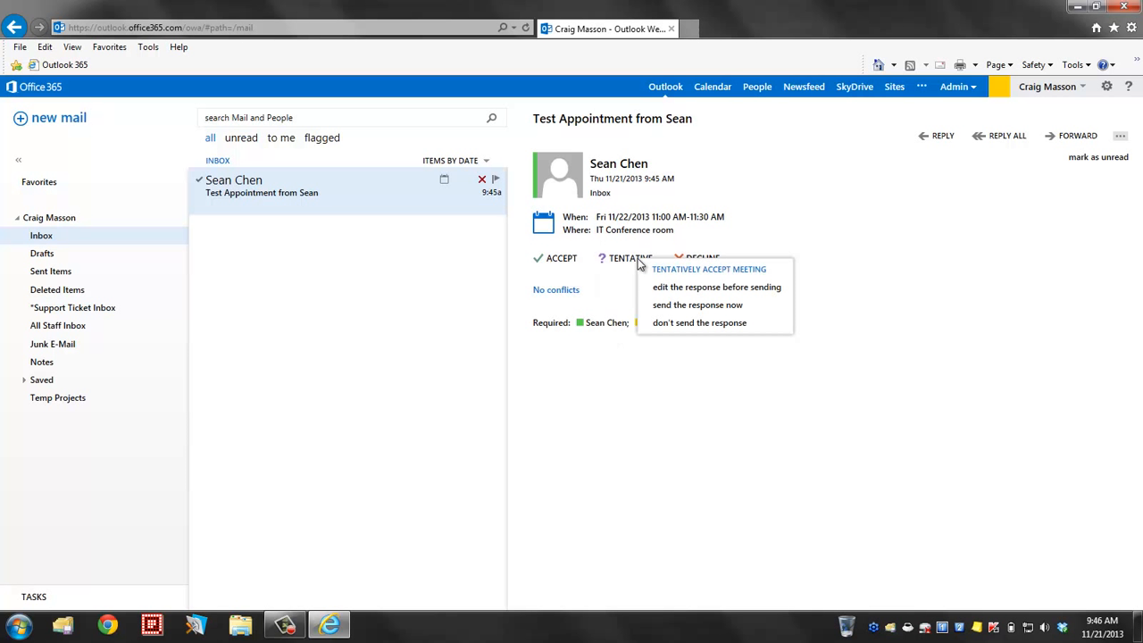
pyautogui.click(696, 323)
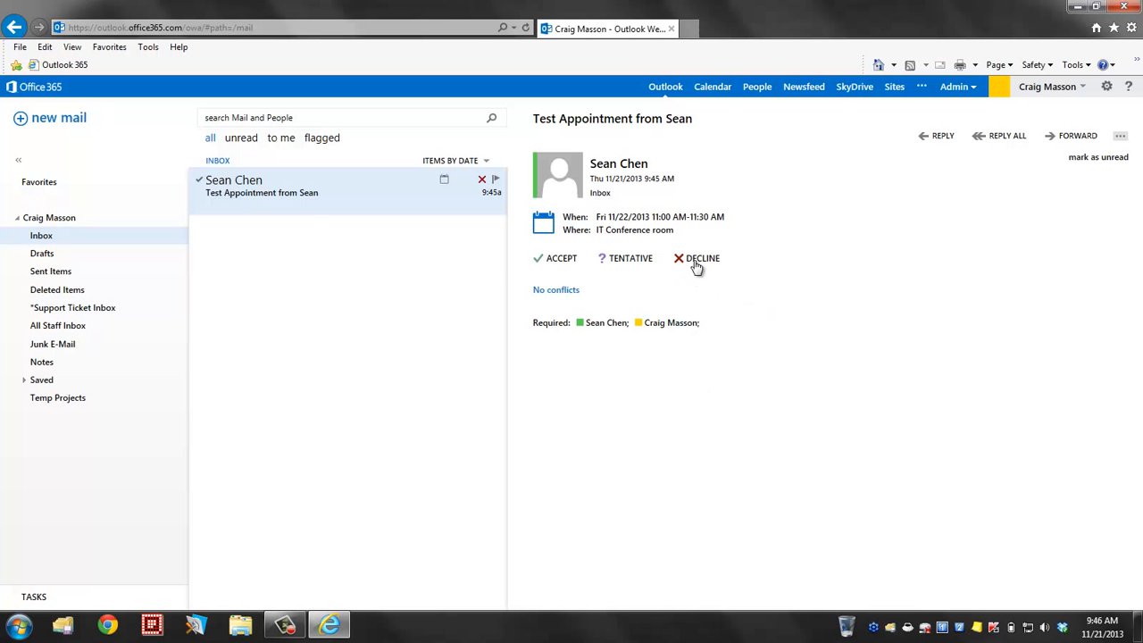
pyautogui.click(696, 267)
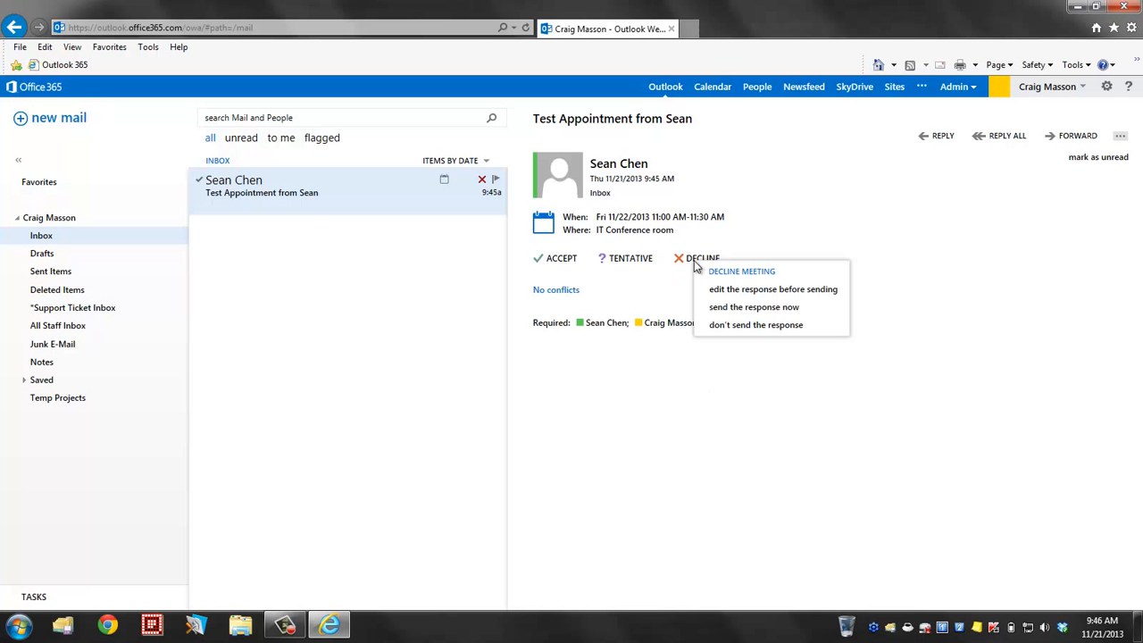
# Accept the meeting request without sending a response and check the meeting in the Calendar.
pyautogui.click(561, 261)
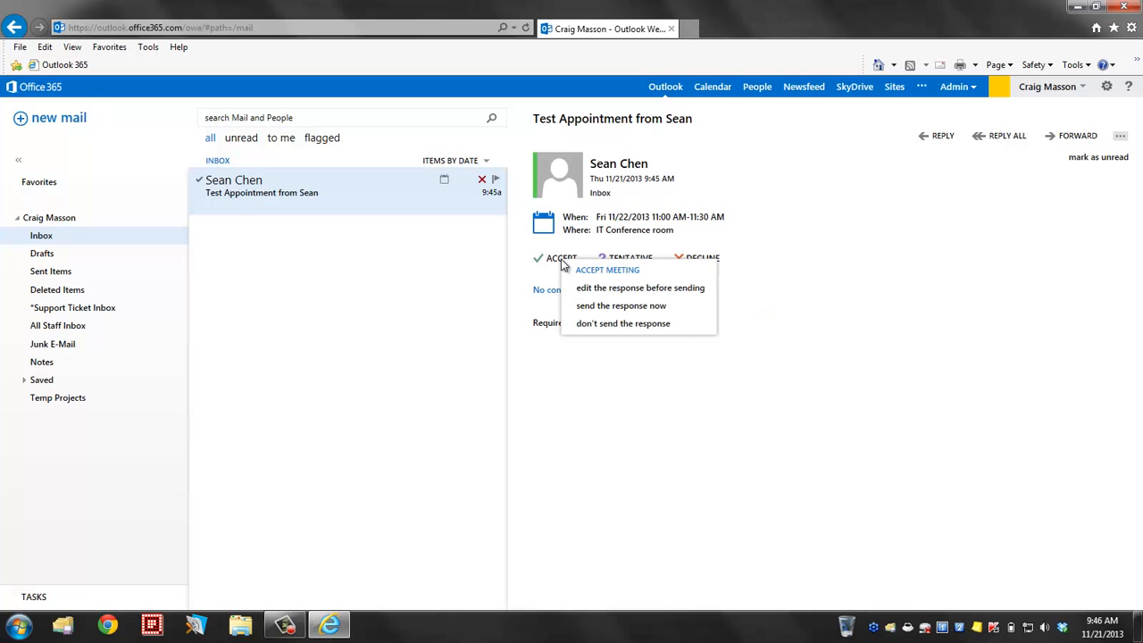
pyautogui.click(604, 325)
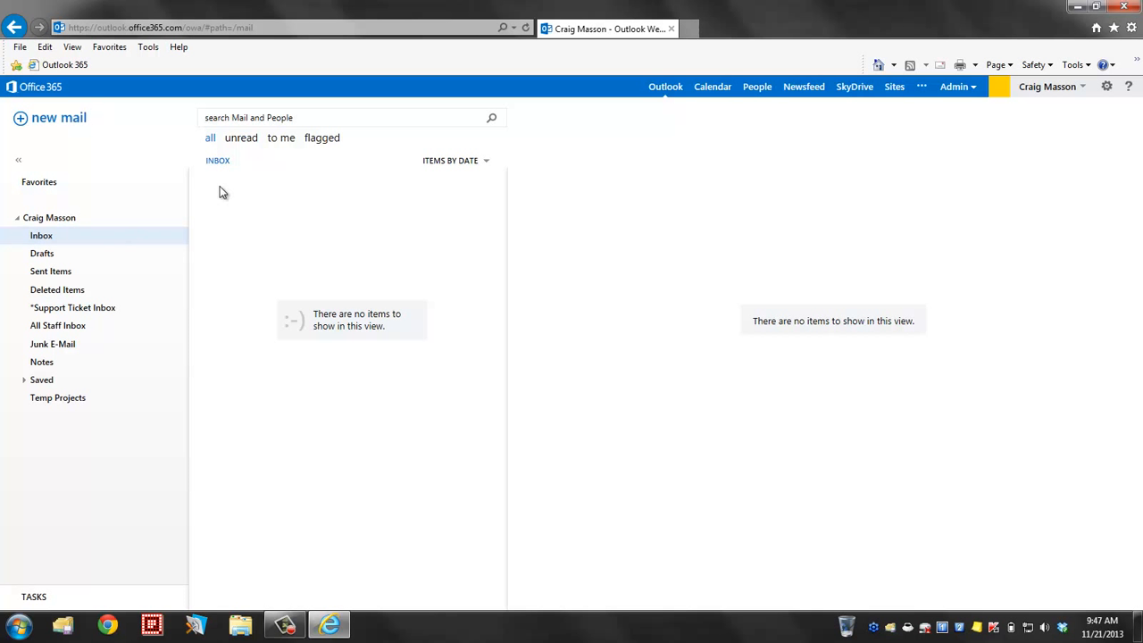
pyautogui.click(712, 87)
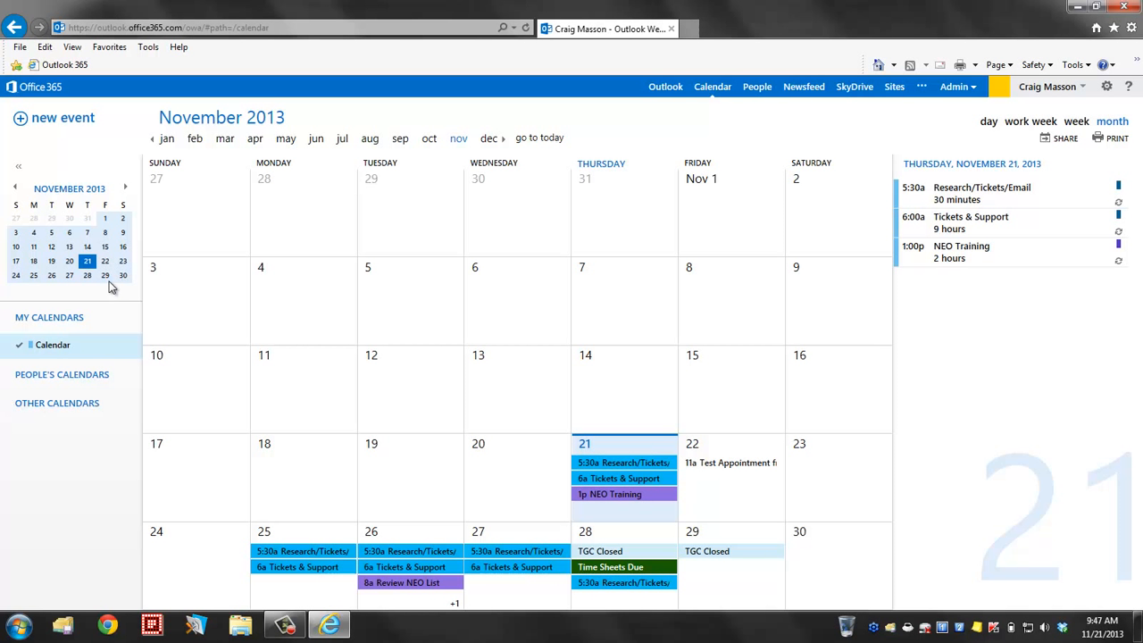
# Reload the page, return to the Inbox and add the "Test3" calendar from the colleague's sharing invitation.
pyautogui.click(527, 29)
pyautogui.click(664, 88)
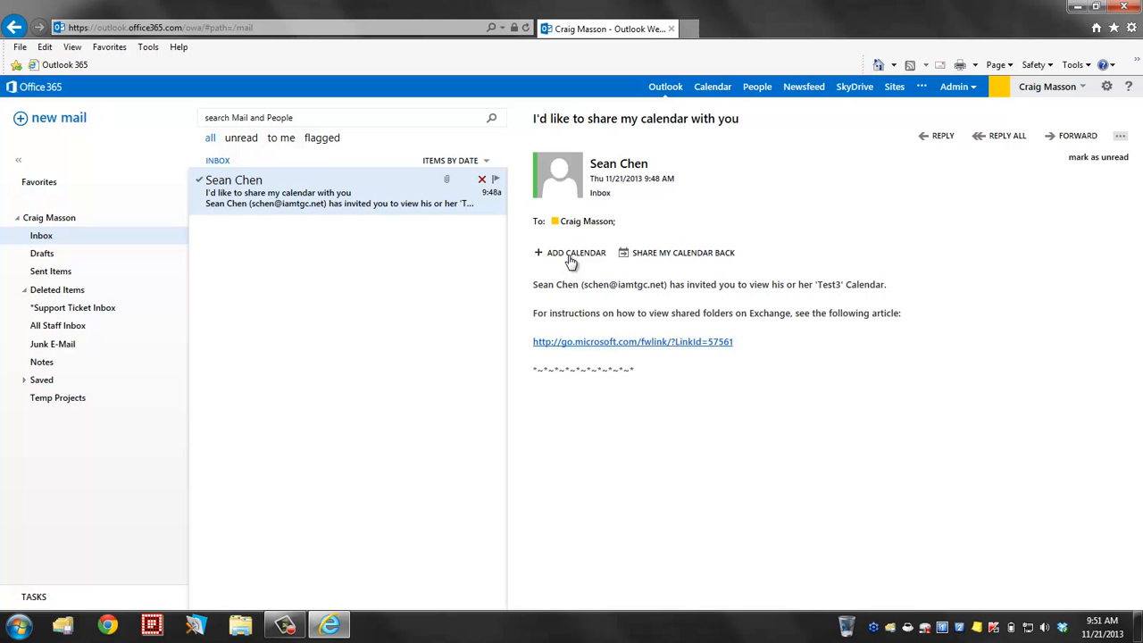
pyautogui.click(571, 254)
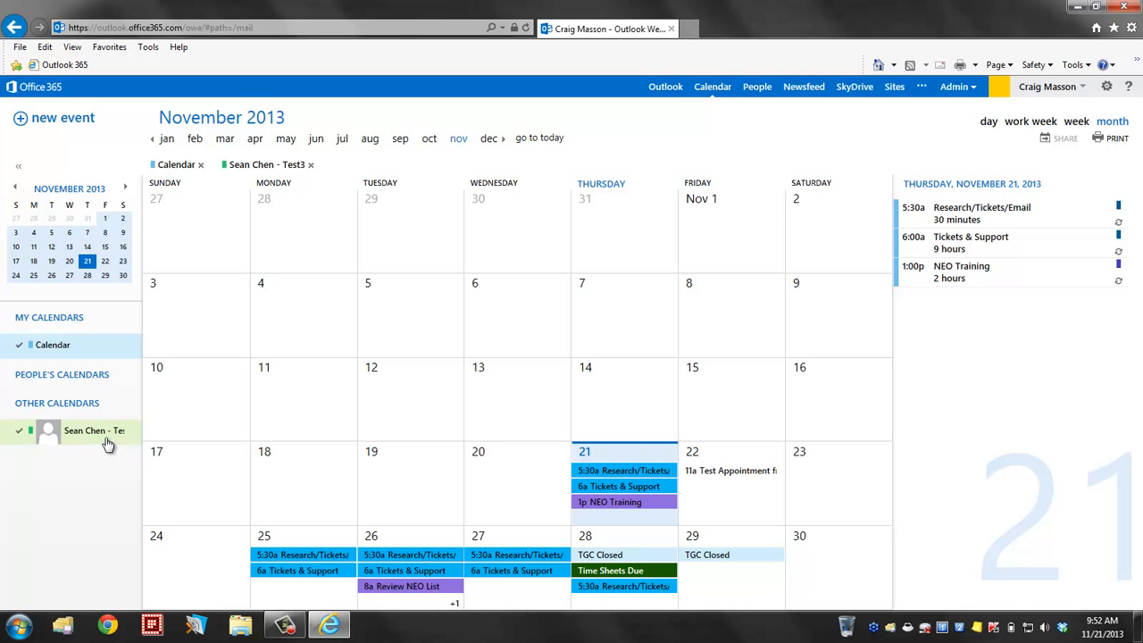
# View the details of the 11 AM test meeting on November 22 and delete it without sending a response.
pyautogui.click(741, 473)
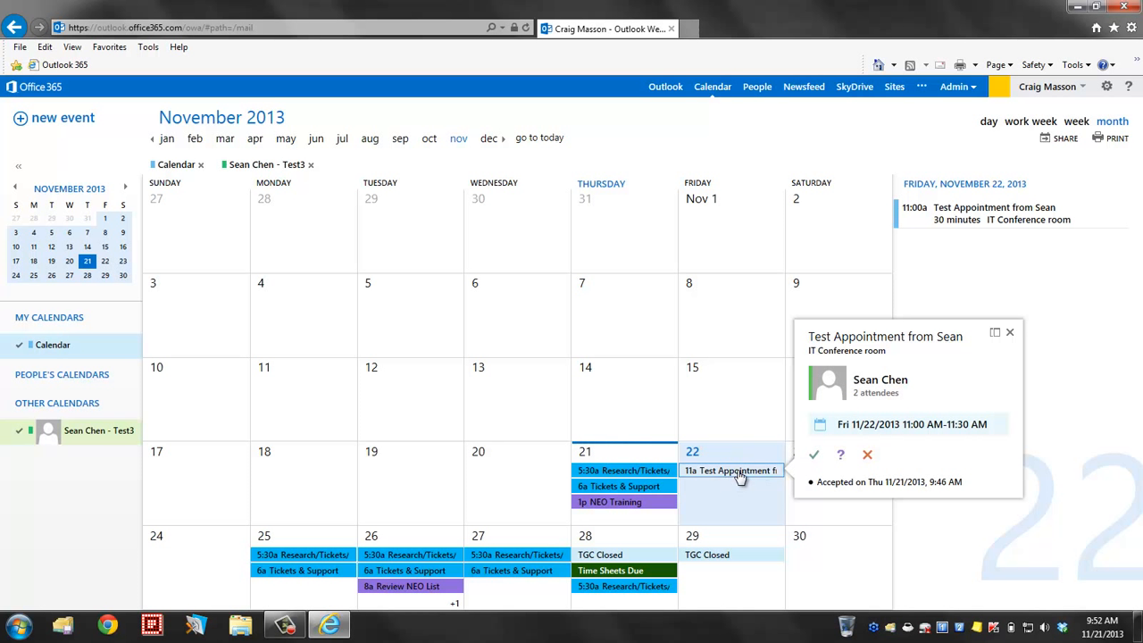
pyautogui.click(741, 474)
pyautogui.rightClick(741, 474)
pyautogui.moveTo(786, 456)
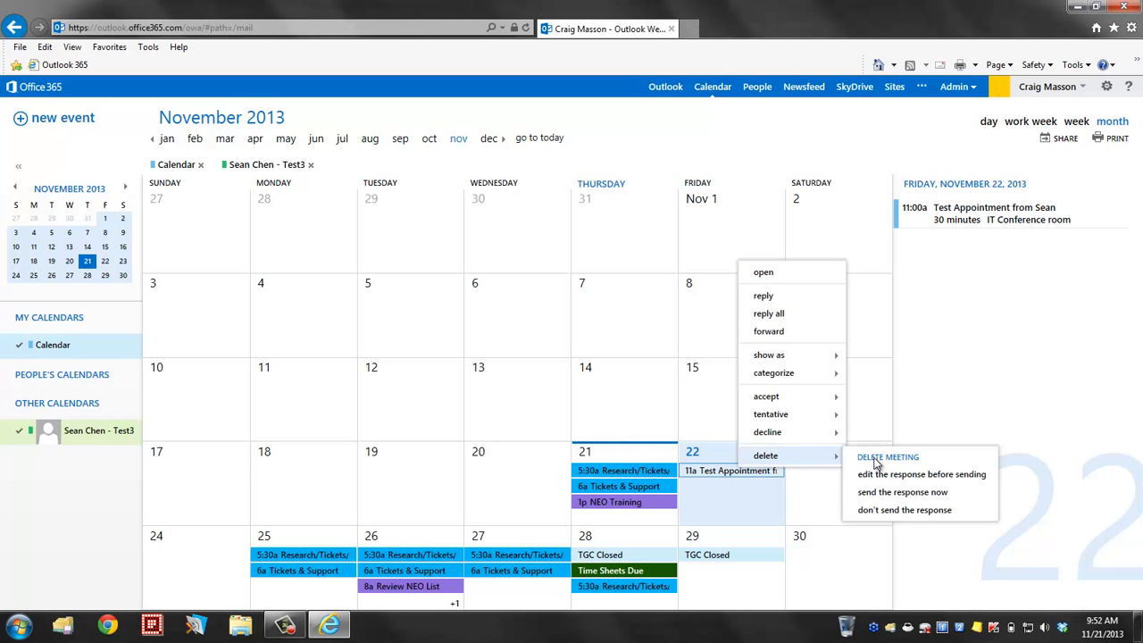
pyautogui.click(871, 503)
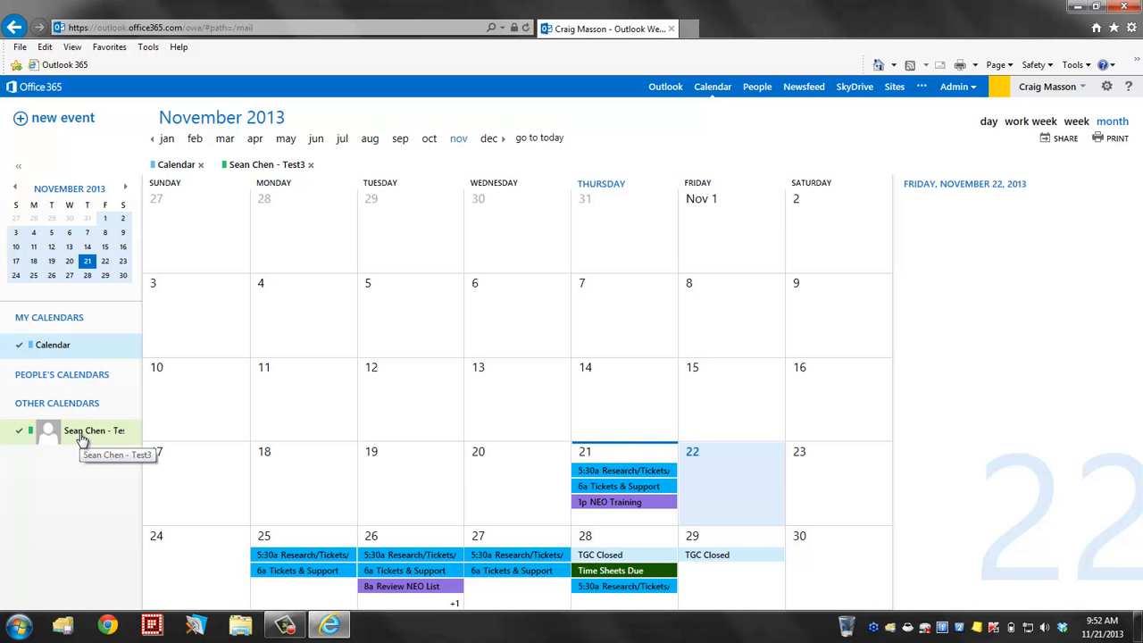
# Hide and show the shared "Test3" calendar under Other Calendars, leaving it displayed.
pyautogui.click(19, 435)
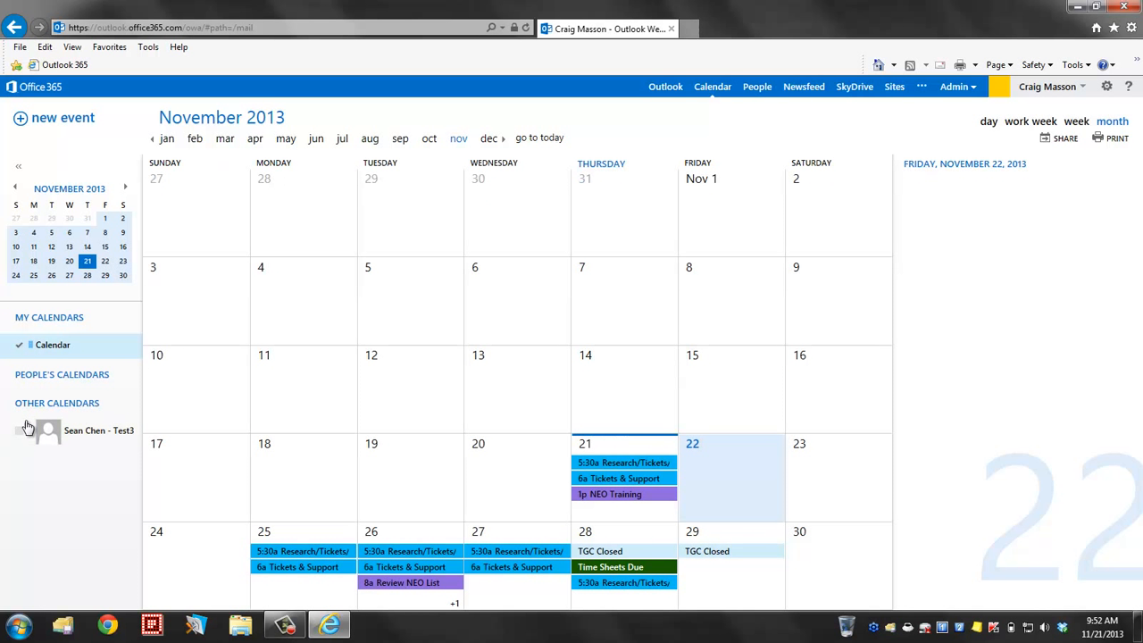
pyautogui.click(20, 434)
pyautogui.click(20, 434)
pyautogui.click(20, 434)
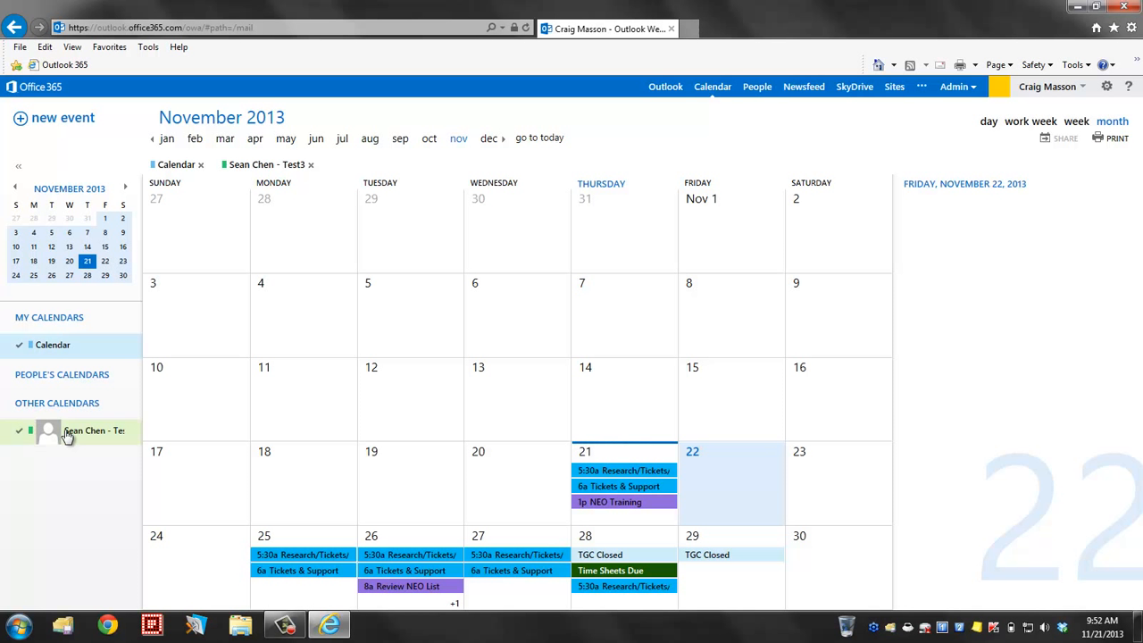
# Remove the colleague's shared "Test3" calendar from Other Calendars.
pyautogui.rightClick(105, 433)
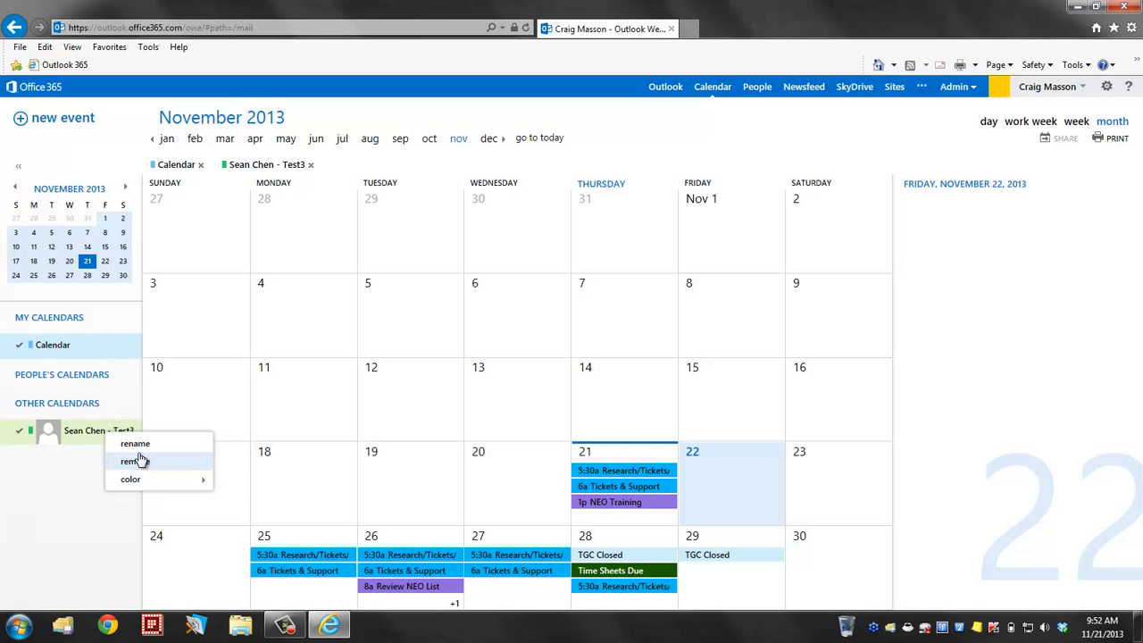
pyautogui.moveTo(145, 483)
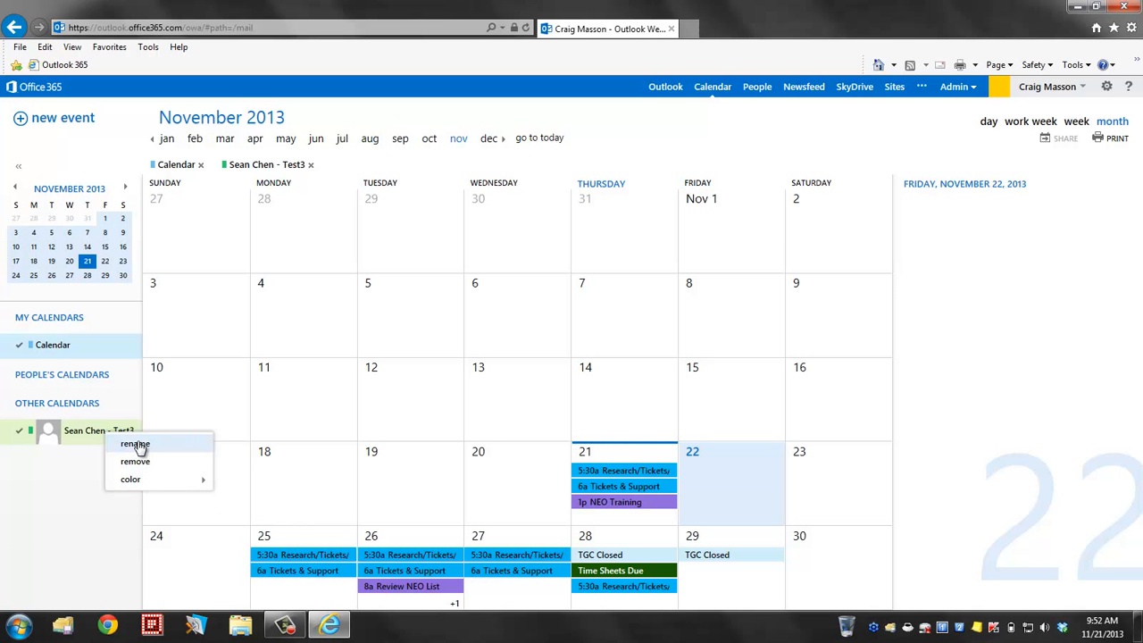
pyautogui.click(135, 460)
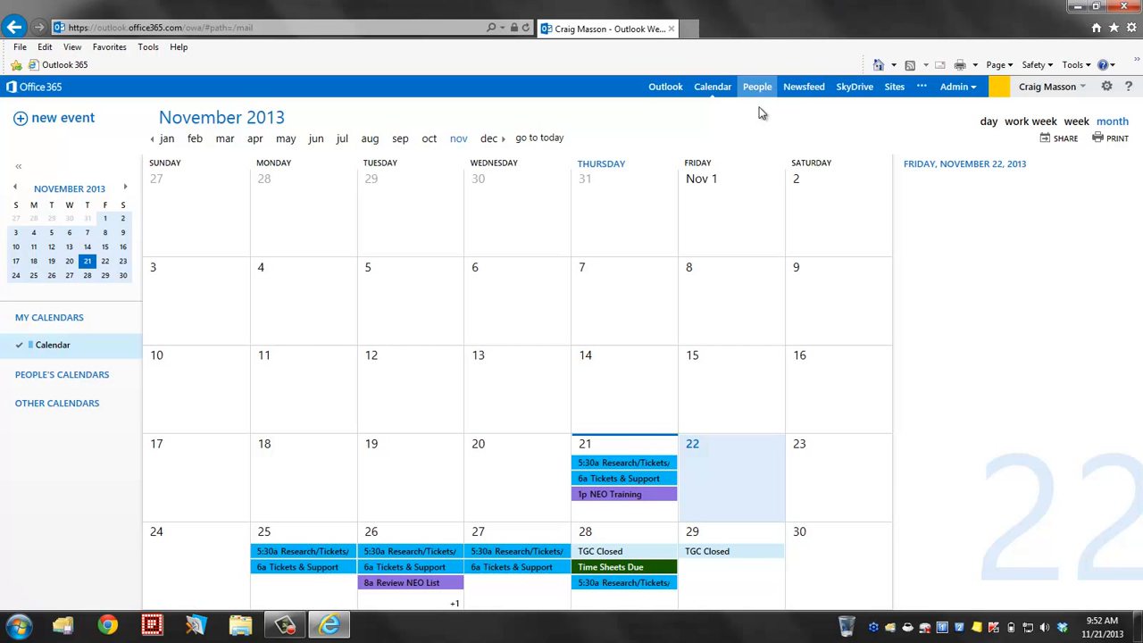
# Create a one-hour event on November 22, 2013 starting at 10:00 AM, titled "Test" followed by the owner's first name.
pyautogui.doubleClick(727, 486)
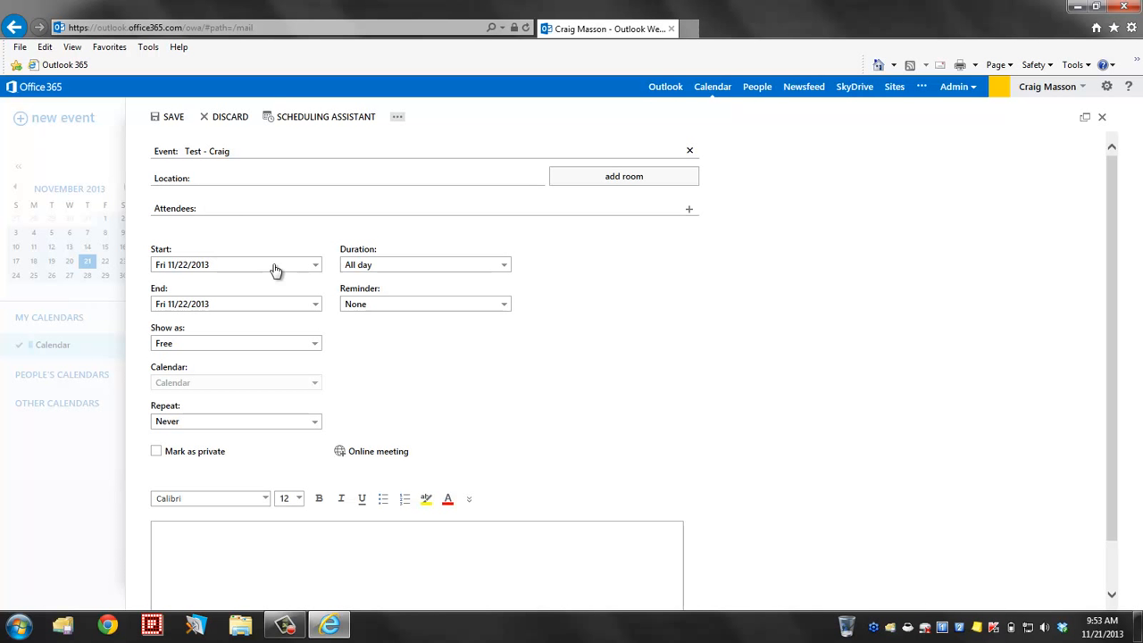
pyautogui.click(364, 265)
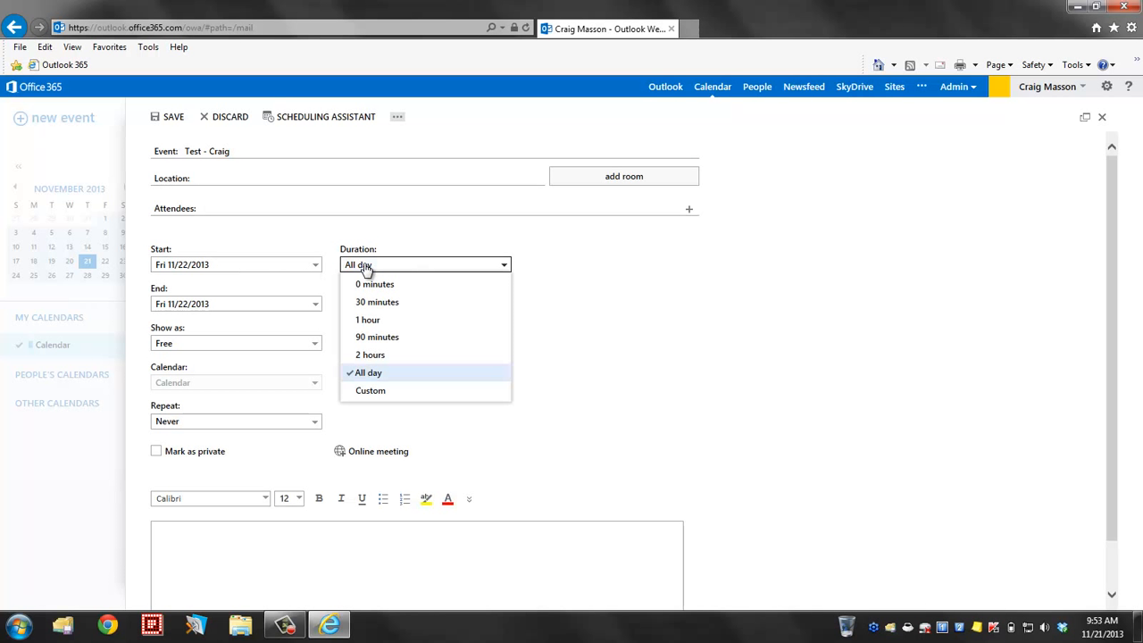
pyautogui.click(372, 320)
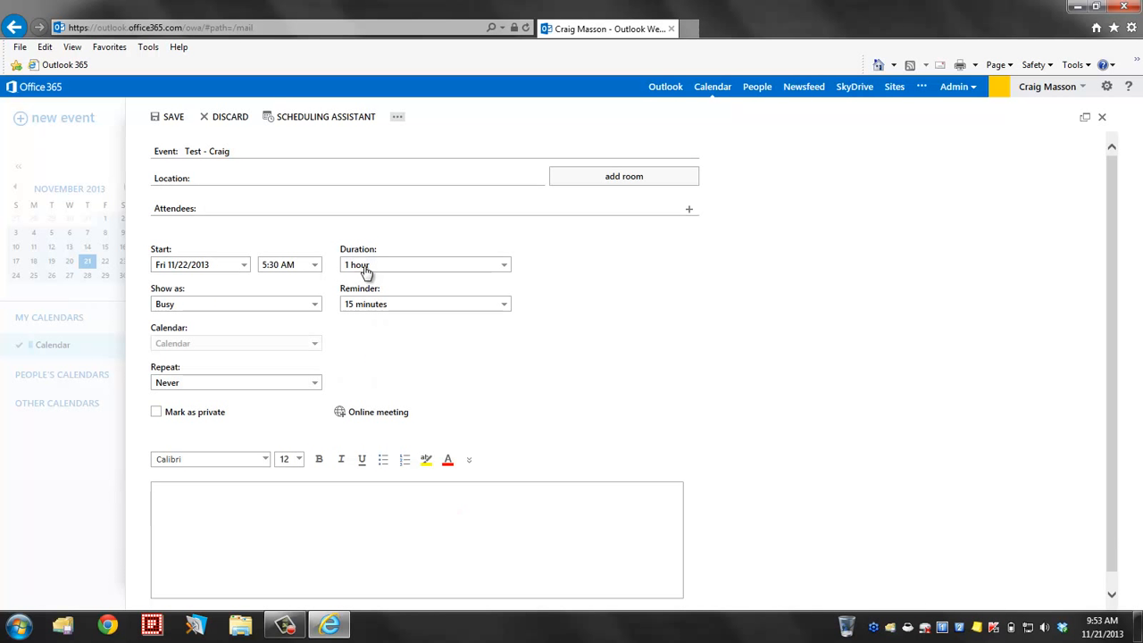
pyautogui.click(315, 266)
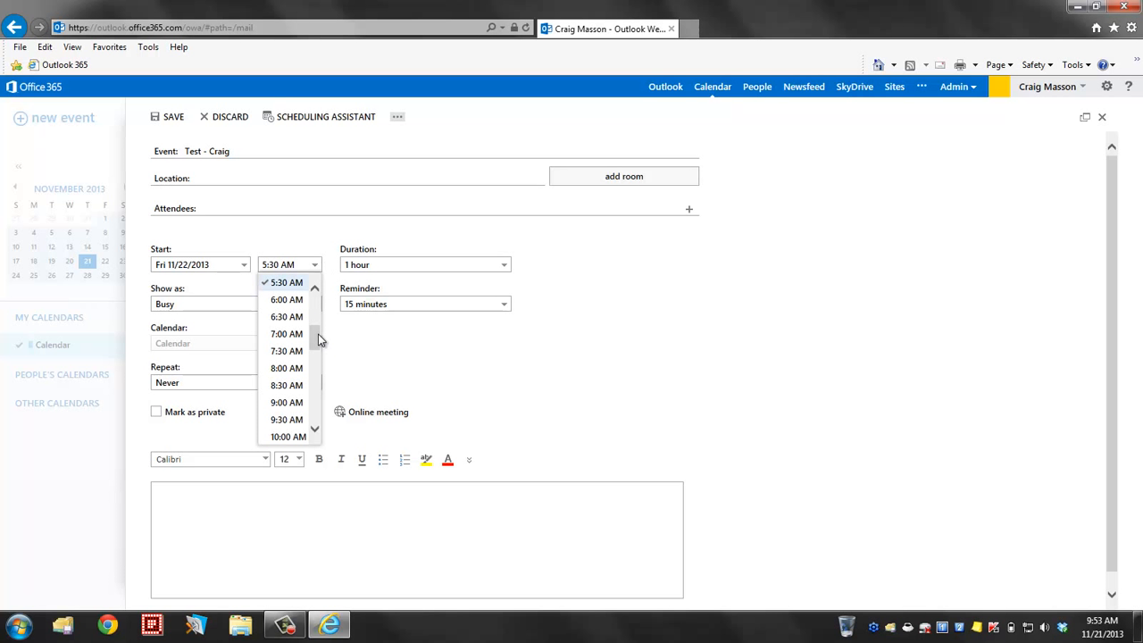
pyautogui.moveTo(318, 334)
pyautogui.mouseDown()
pyautogui.moveTo(322, 365)
pyautogui.moveTo(318, 350)
pyautogui.mouseUp()
pyautogui.click(290, 304)
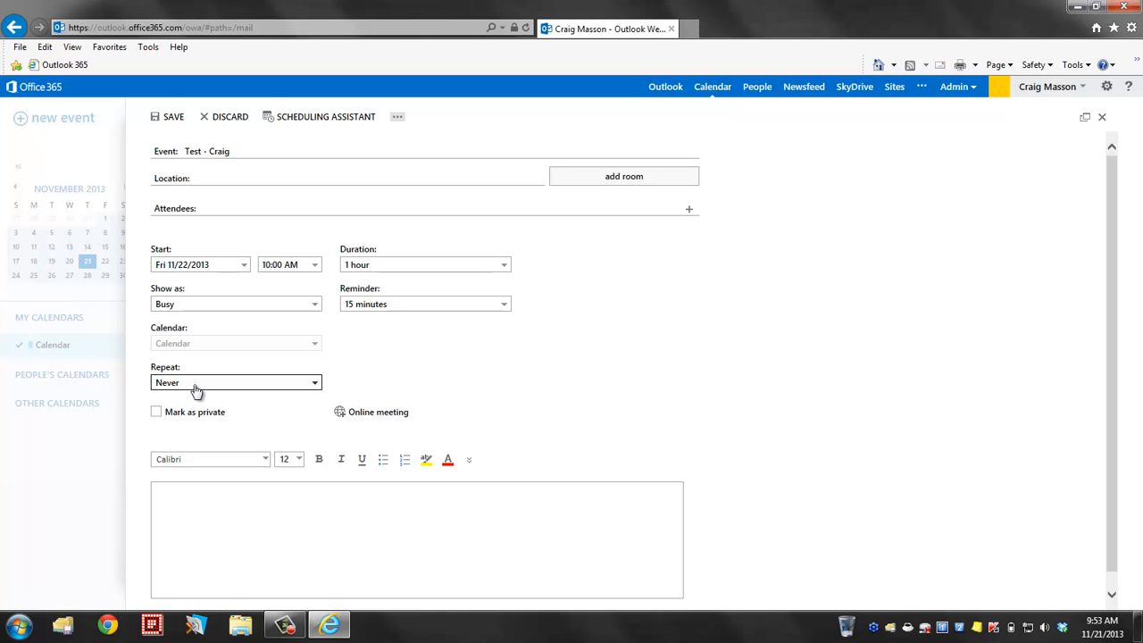
pyautogui.click(273, 389)
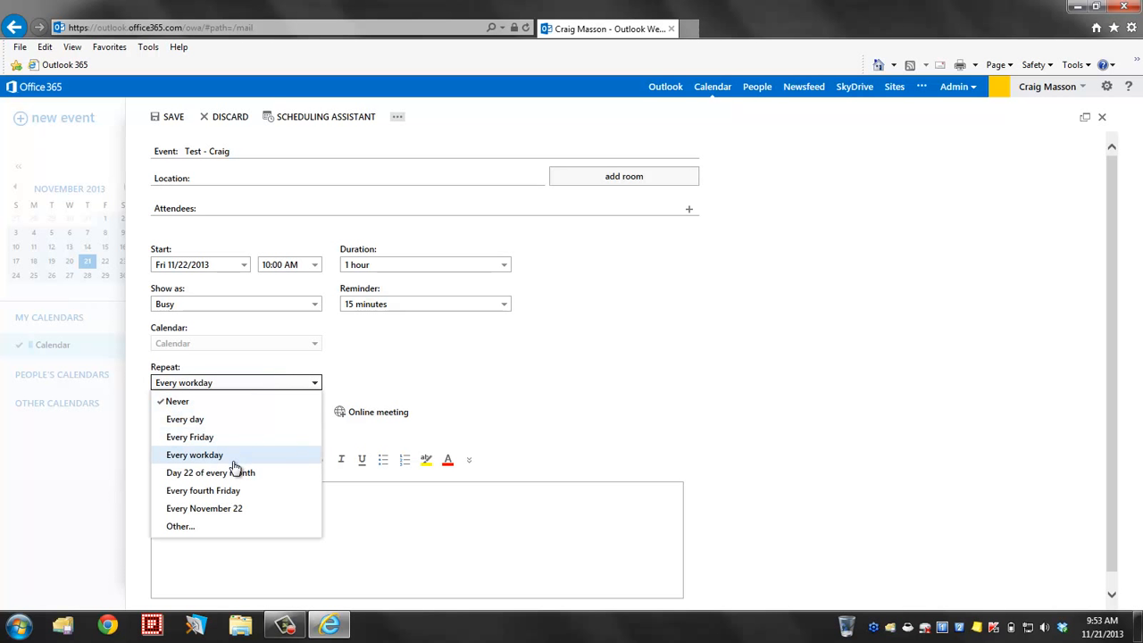
pyautogui.click(196, 532)
pyautogui.click(557, 327)
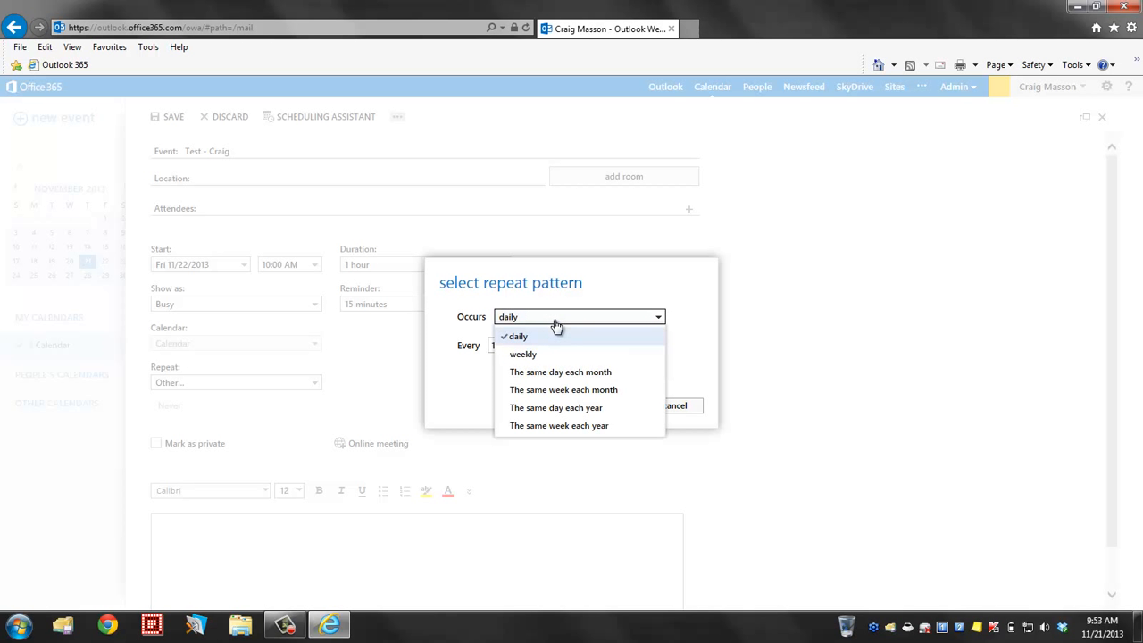
pyautogui.click(541, 355)
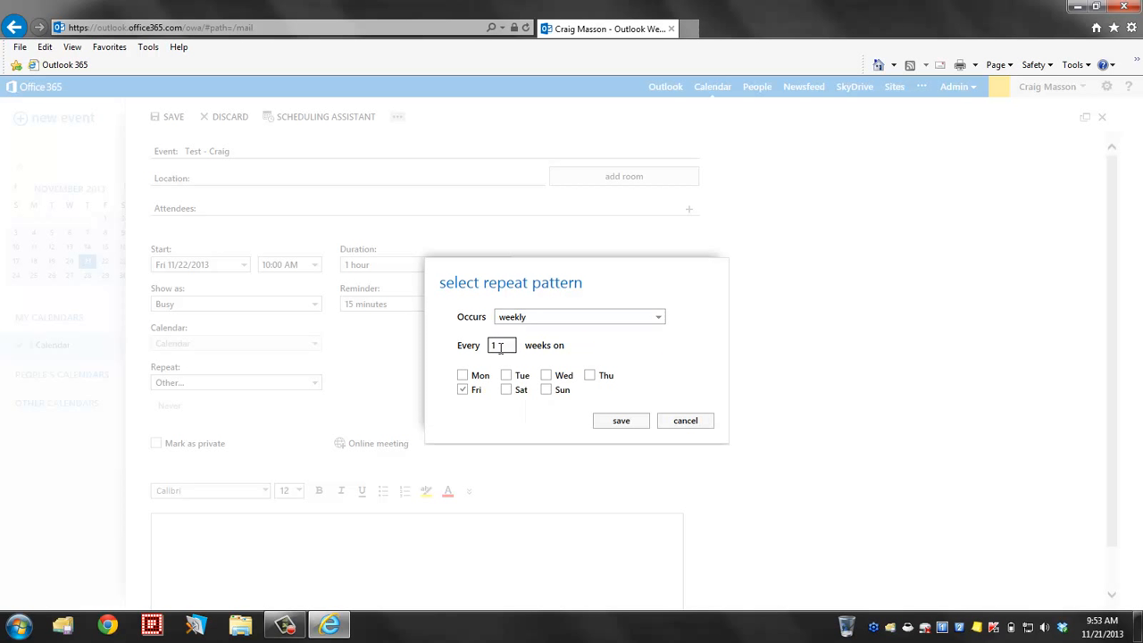
pyautogui.click(545, 389)
pyautogui.click(476, 391)
pyautogui.click(686, 420)
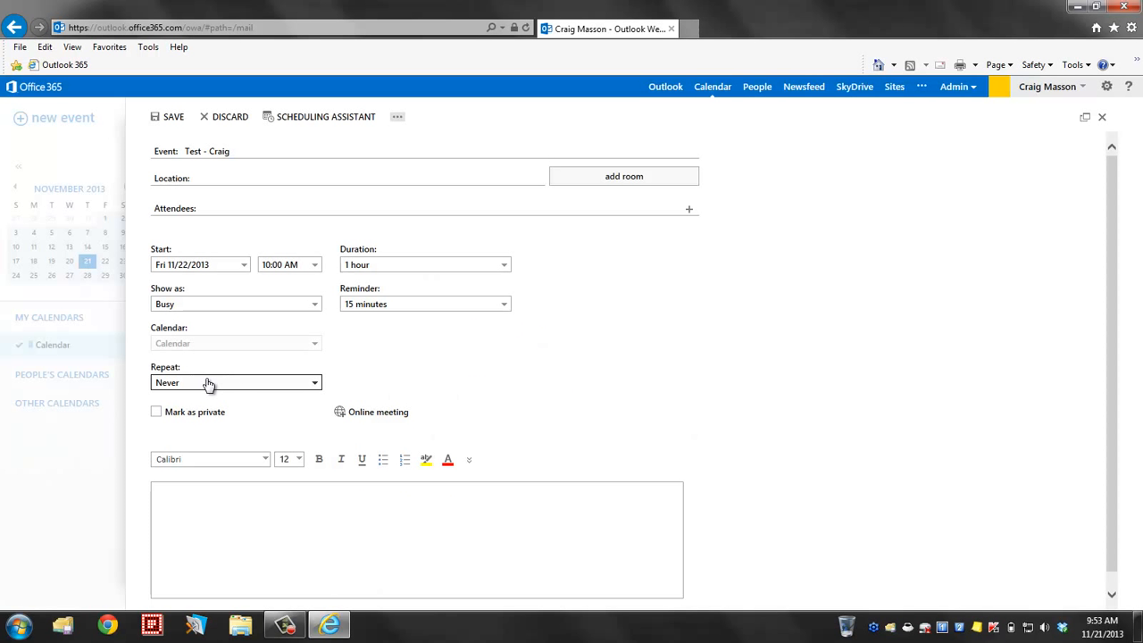
# Save the test event and reopen it from November 22 for editing.
pyautogui.click(174, 120)
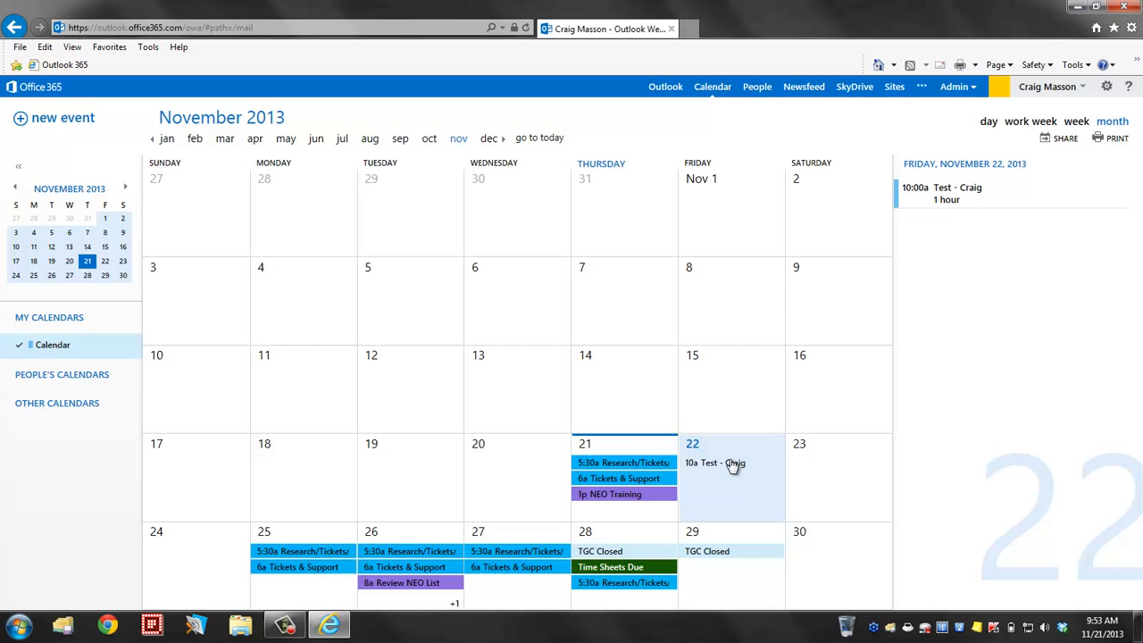
pyautogui.doubleClick(732, 464)
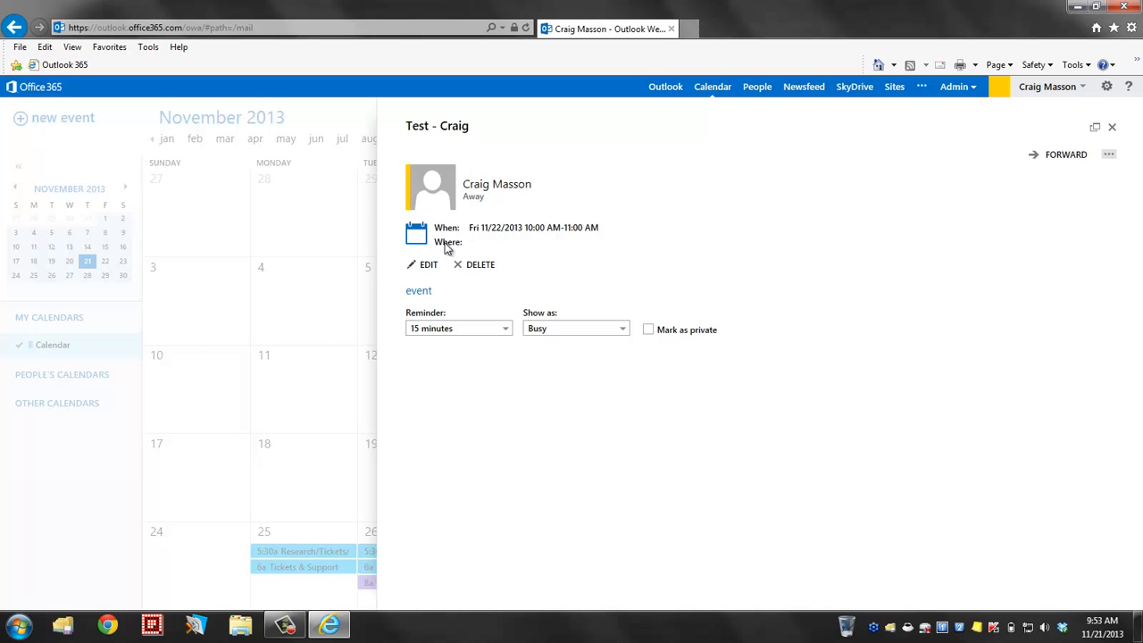
pyautogui.click(429, 266)
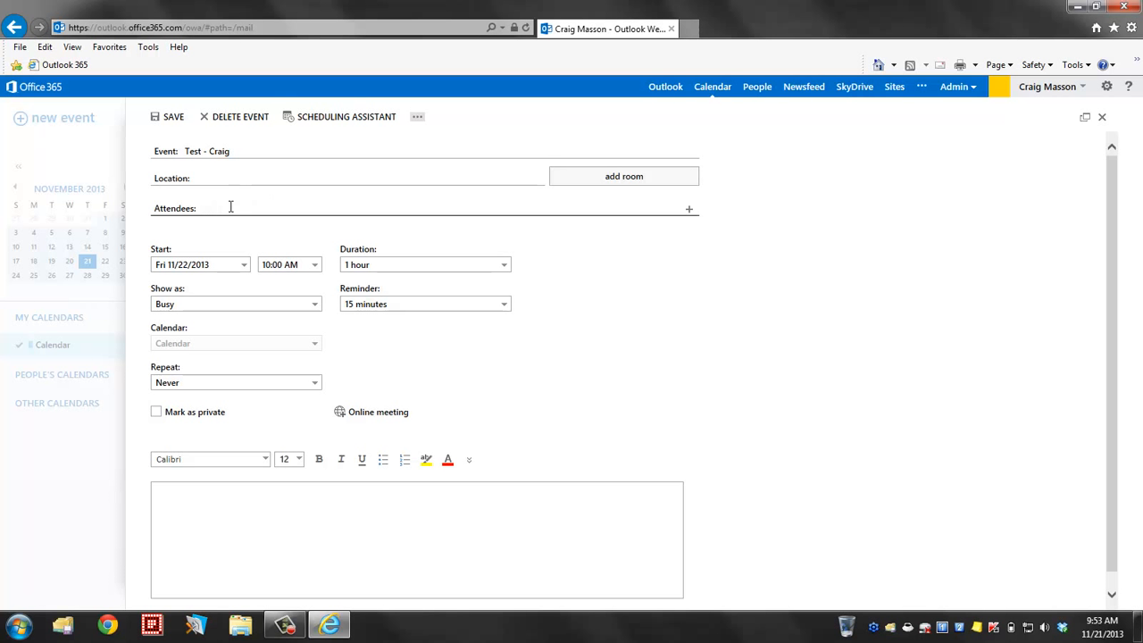
# Add the colleague as an attendee, review availability in the Scheduling Assistant and send the meeting invitation.
pyautogui.write('sean')
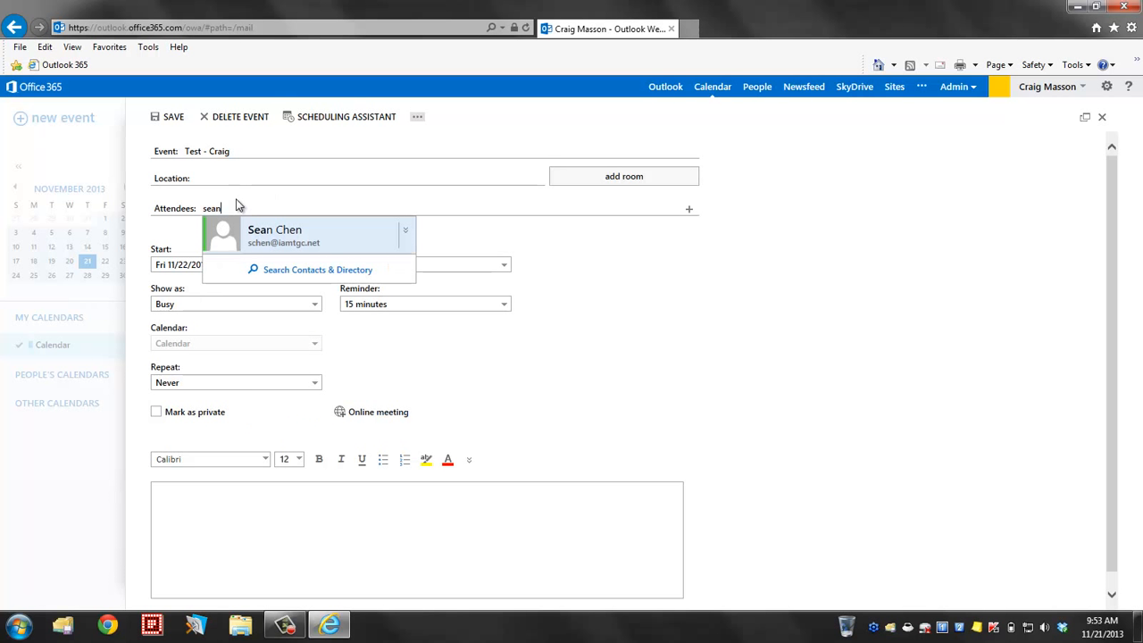
pyautogui.click(265, 236)
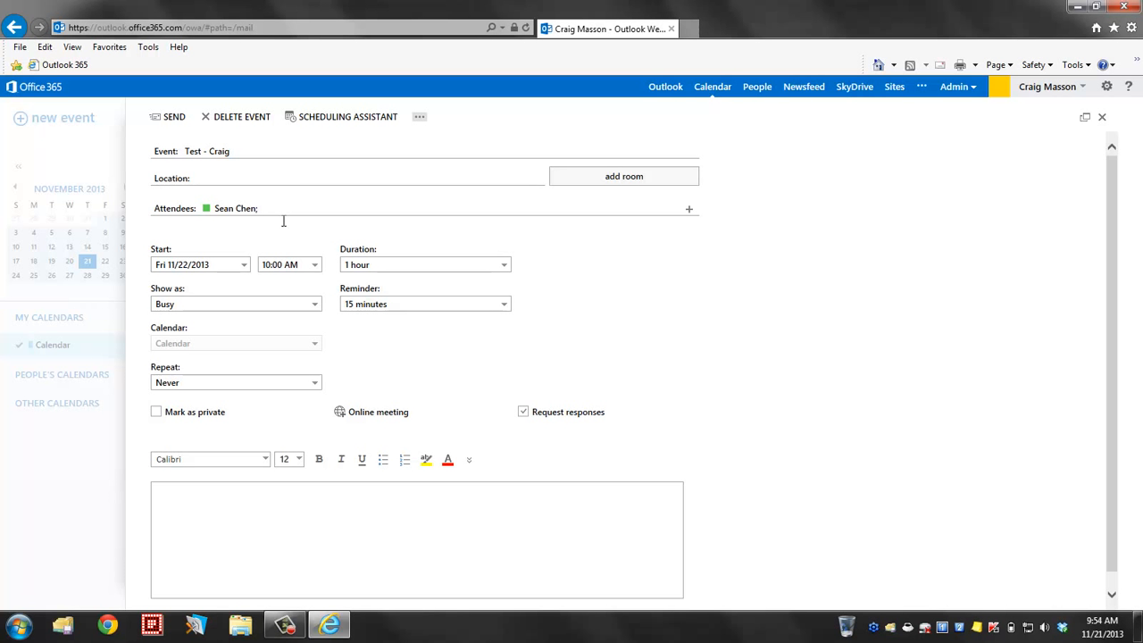
pyautogui.click(322, 124)
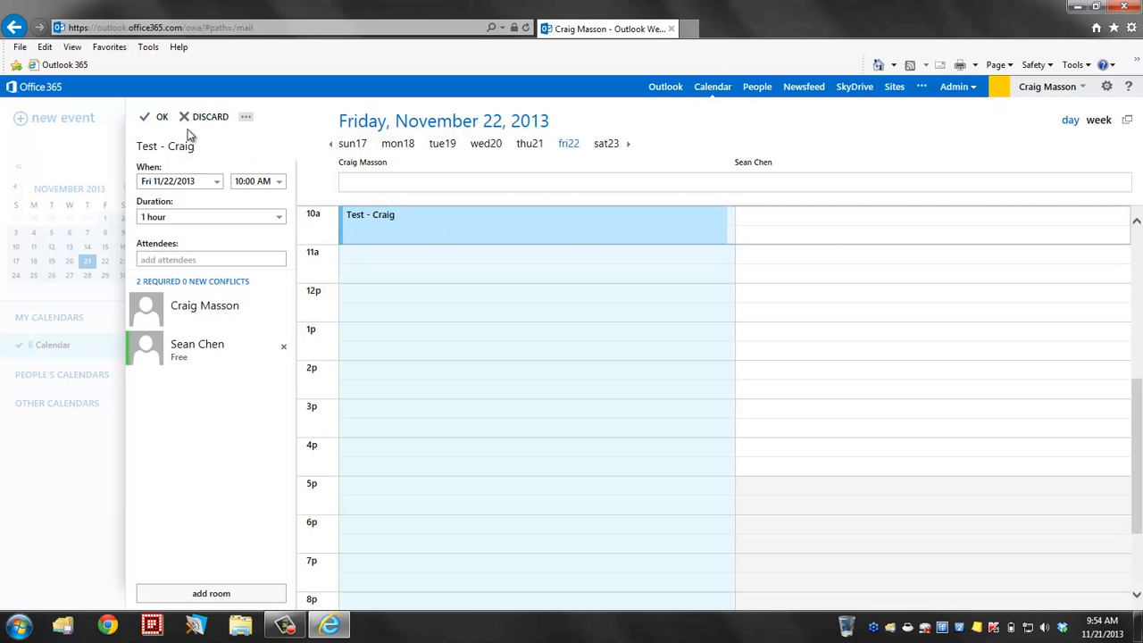
pyautogui.click(159, 119)
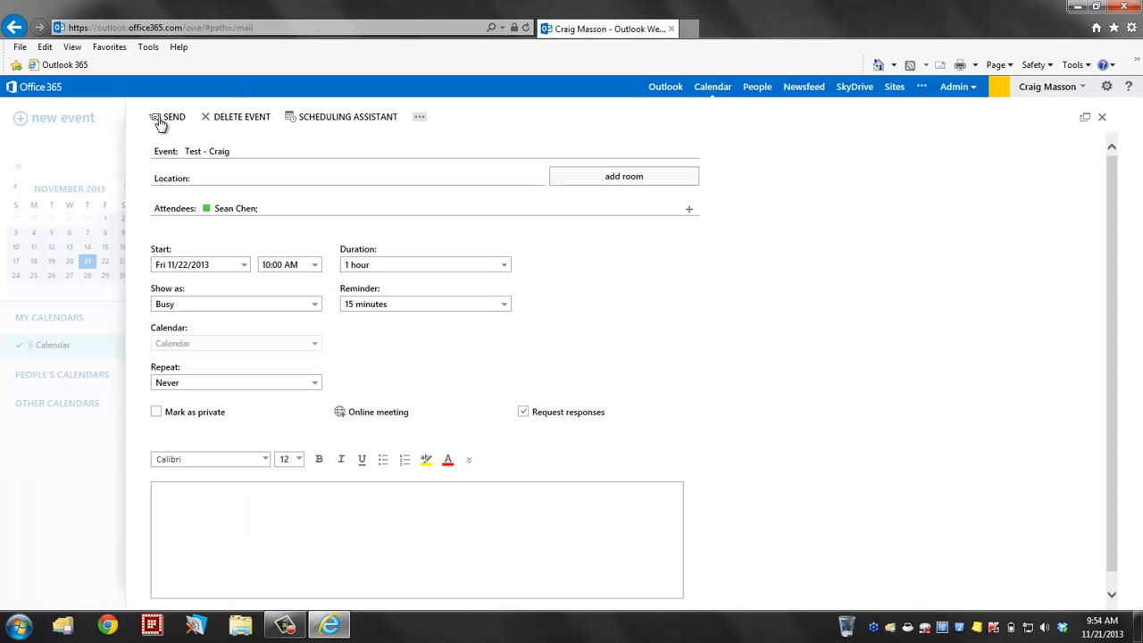
pyautogui.click(160, 120)
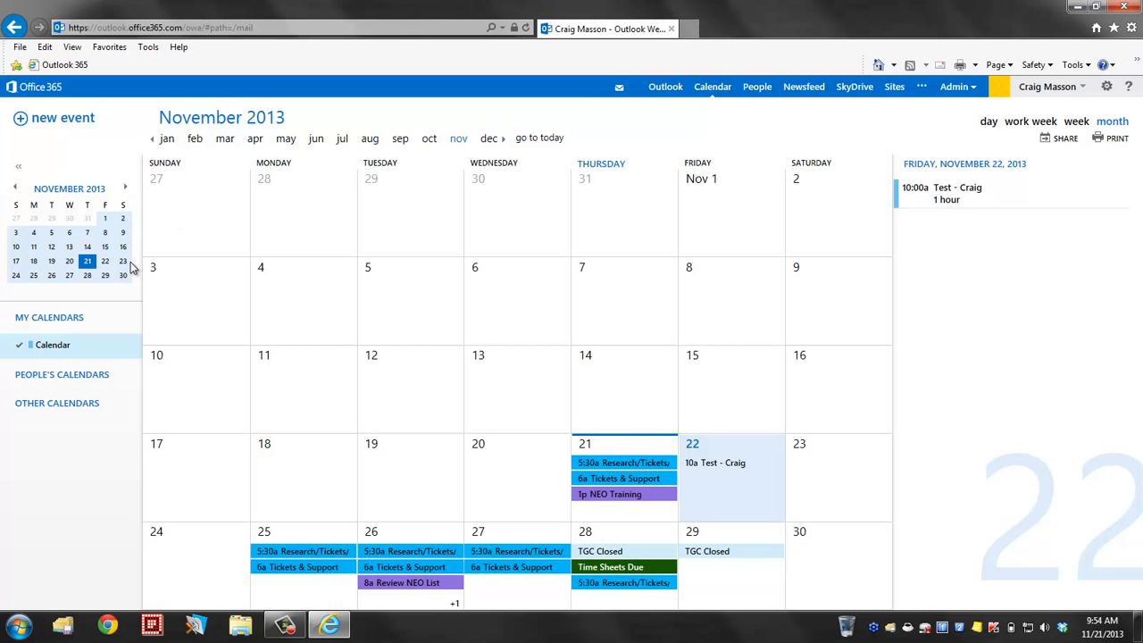
# Read the colleague's new-mail reply to the invitation and view the details of the 10 AM test meeting on November 22.
pyautogui.click(618, 92)
pyautogui.click(558, 133)
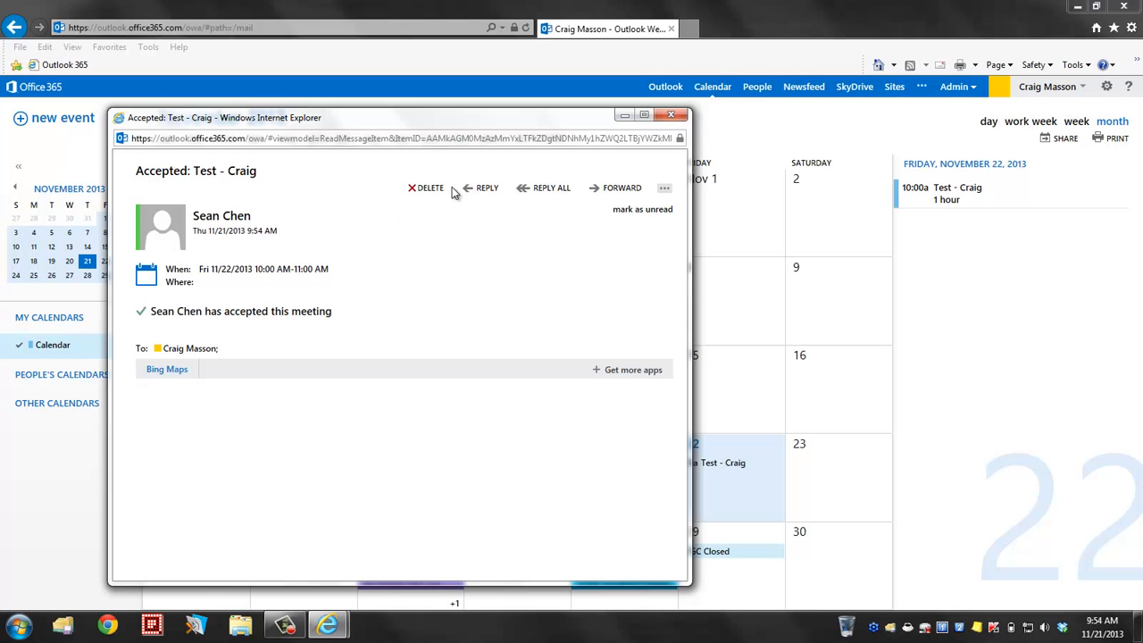
pyautogui.click(677, 114)
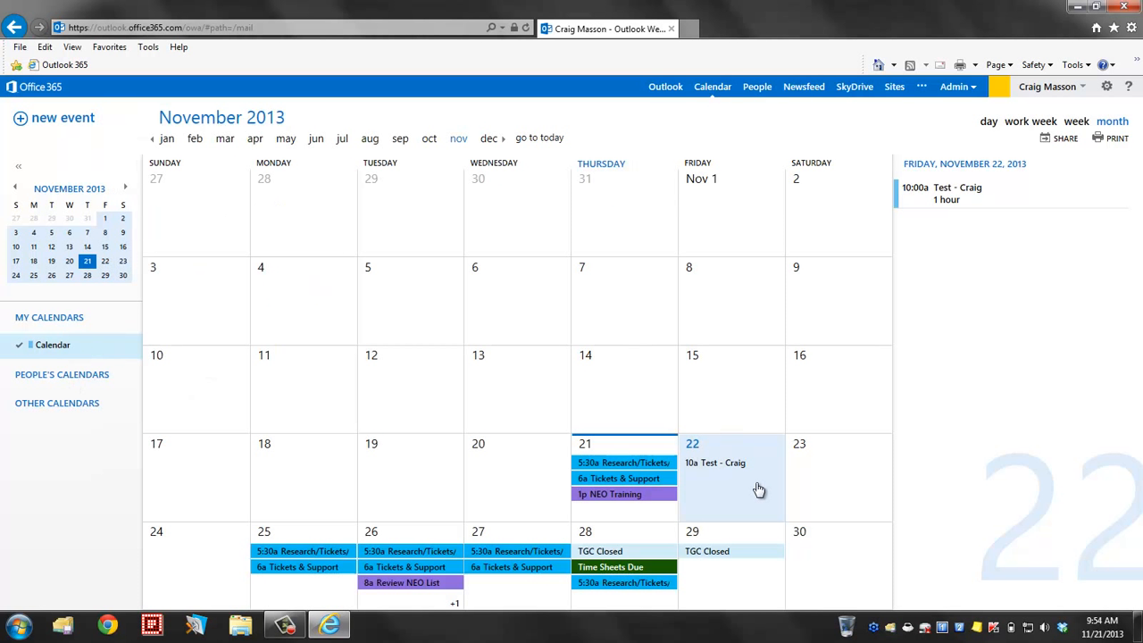
pyautogui.click(704, 464)
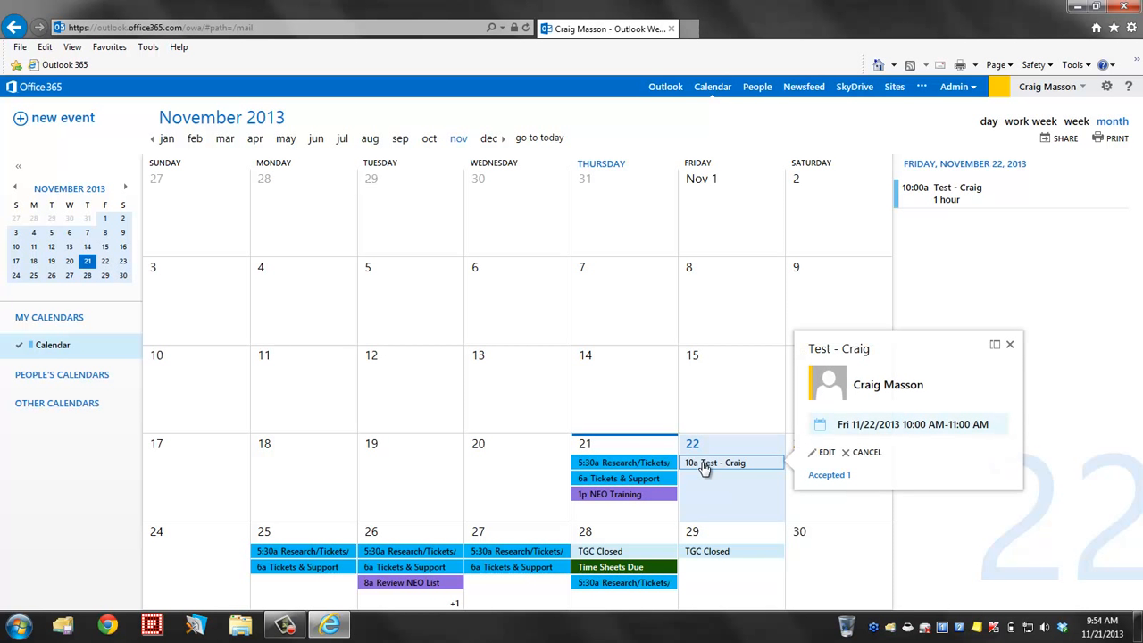
pyautogui.click(729, 464)
pyautogui.doubleClick(740, 466)
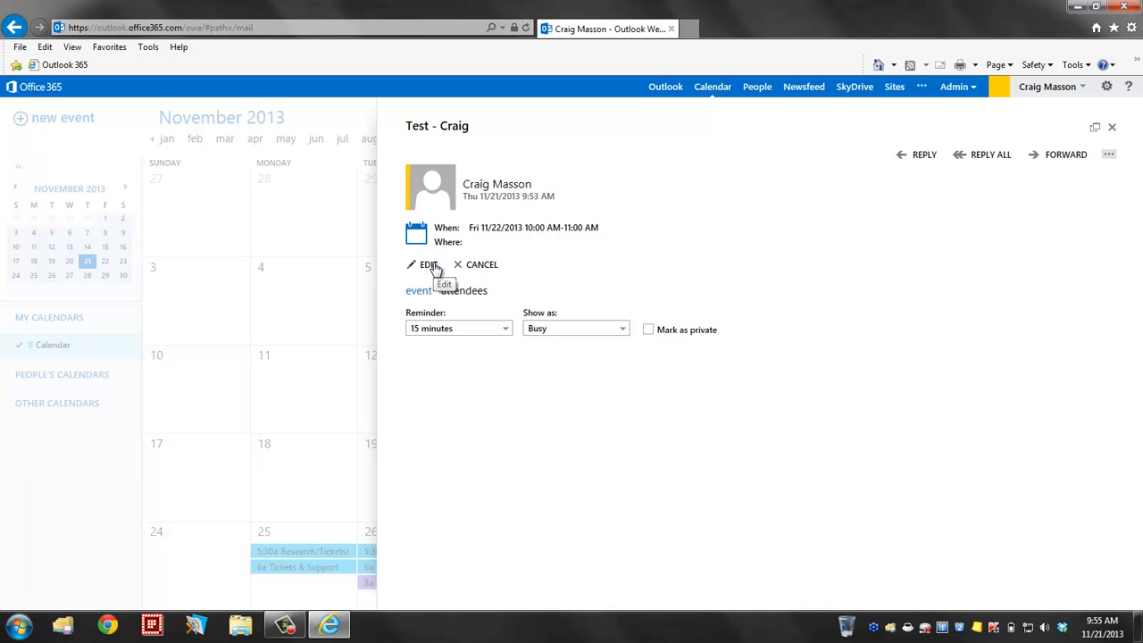
pyautogui.click(429, 265)
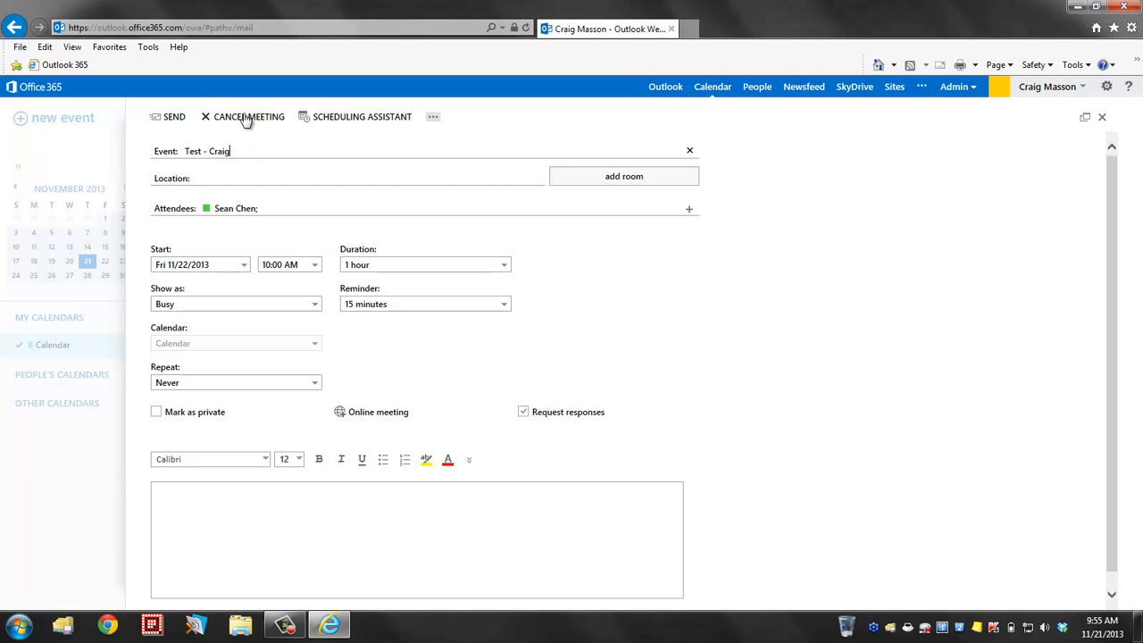
pyautogui.click(247, 118)
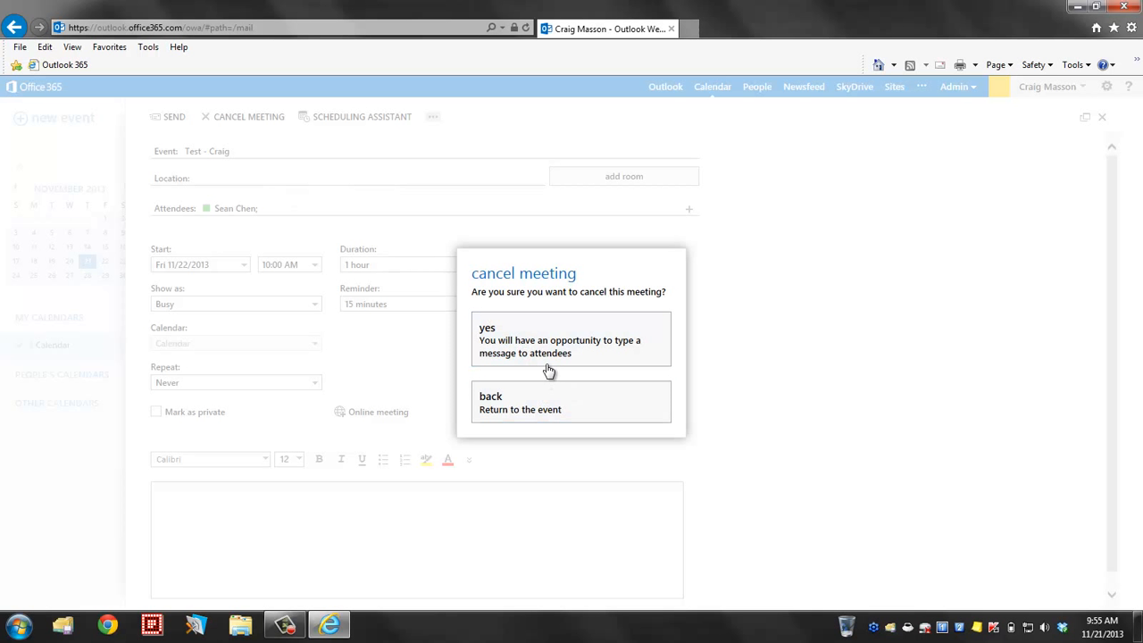
pyautogui.click(563, 408)
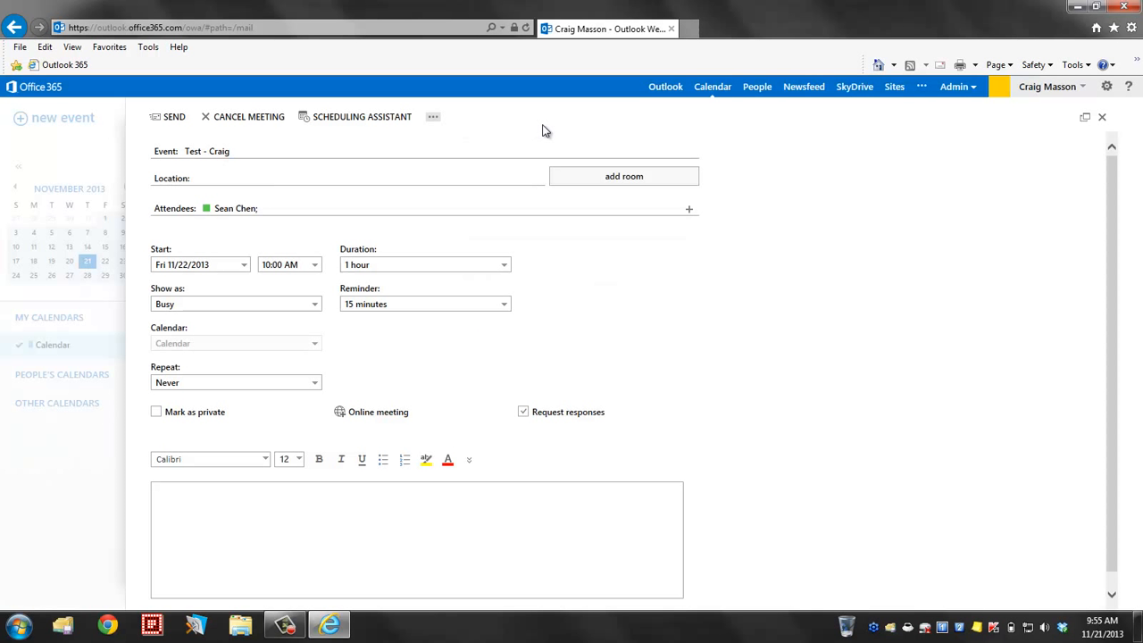
pyautogui.click(1102, 117)
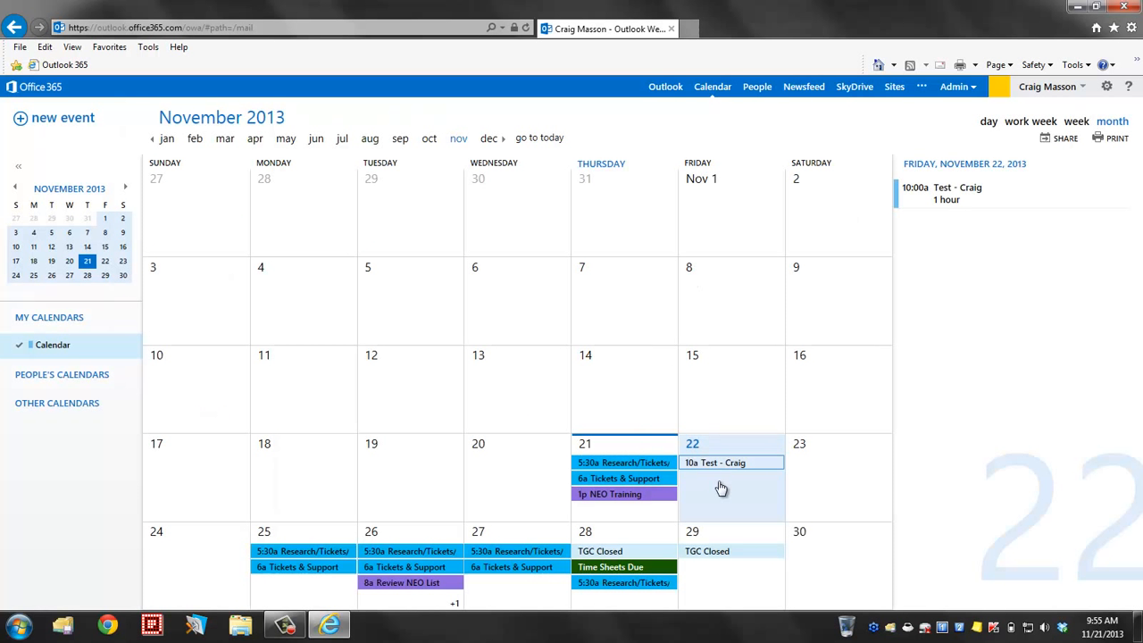
# Cancel the 10 AM test meeting on November 22 and send the attendee a greeting with the message "Meeting is canceled".
pyautogui.click(728, 468)
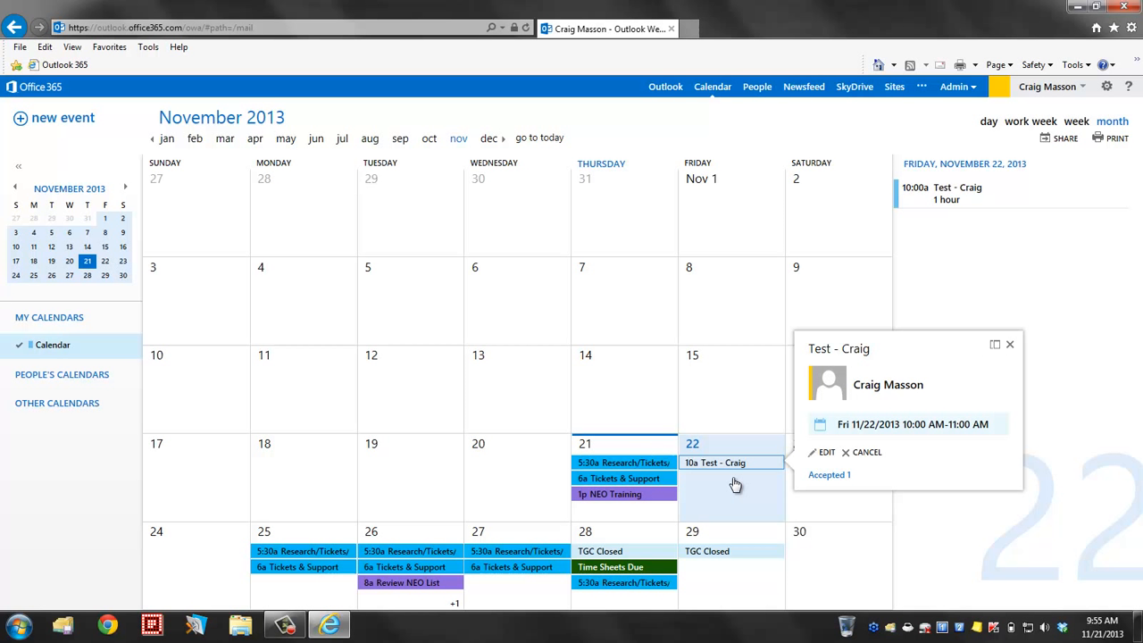
pyautogui.click(859, 453)
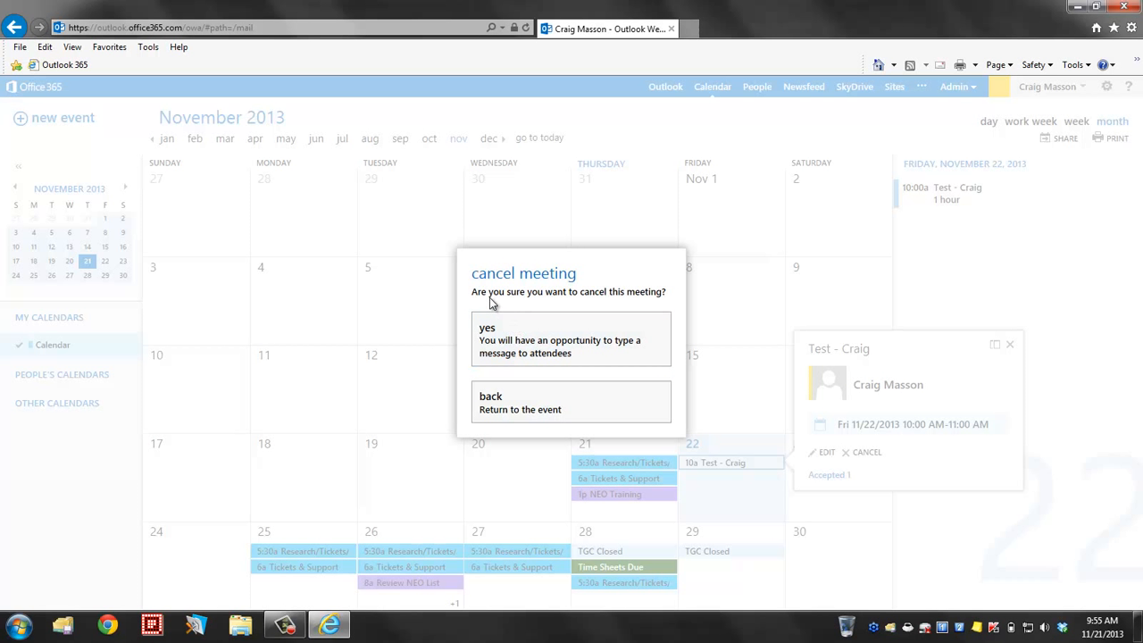
pyautogui.click(564, 352)
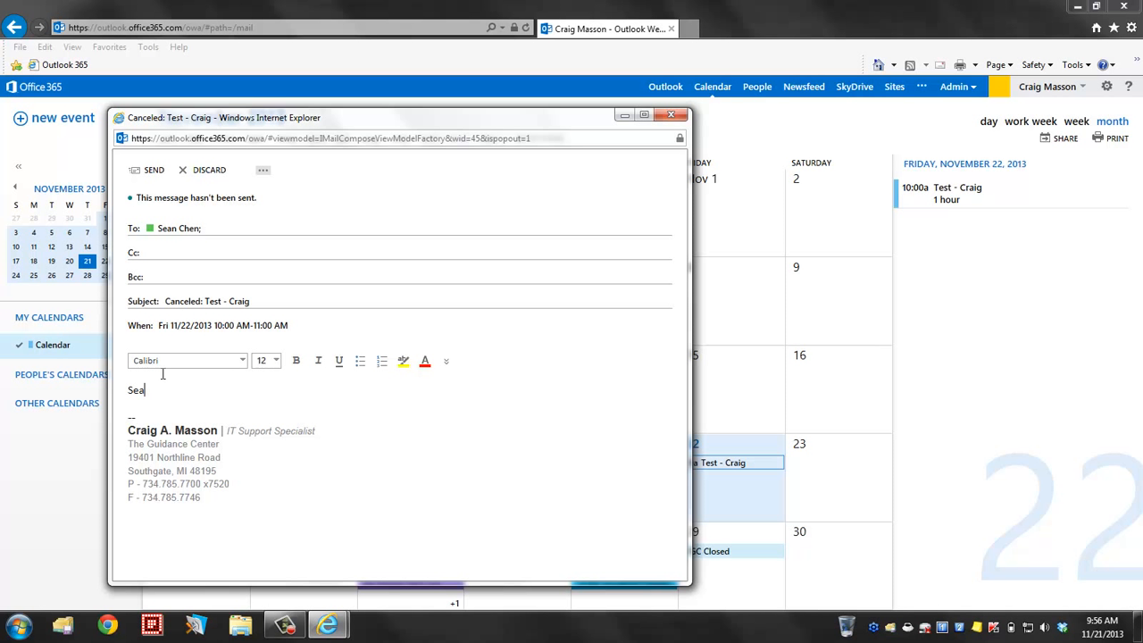
pyautogui.write(',')
pyautogui.press('Return')
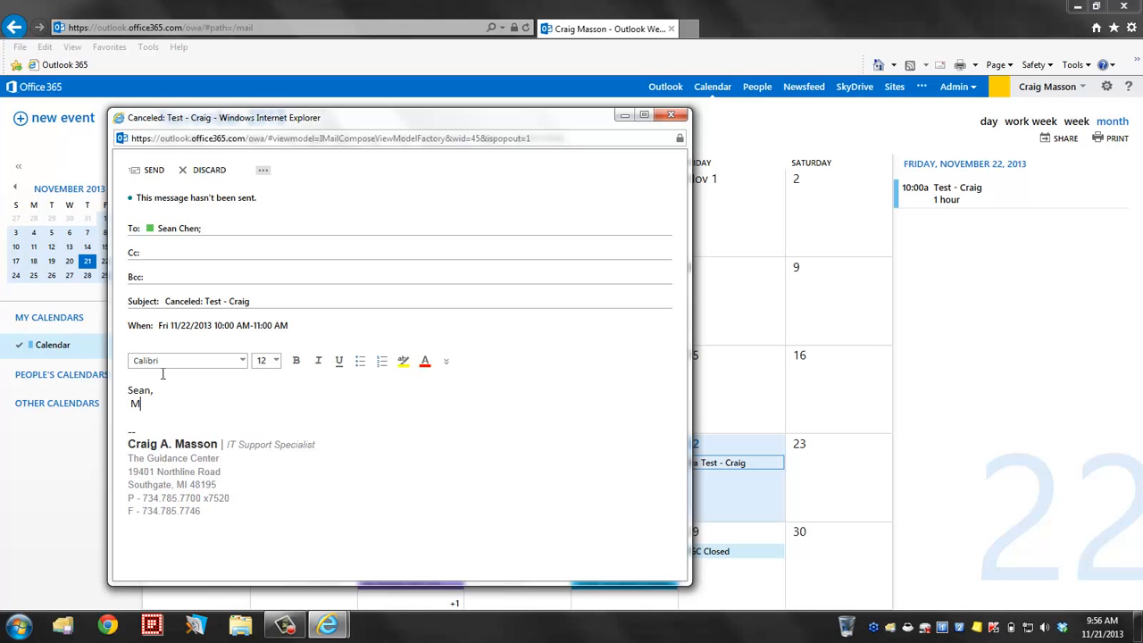
pyautogui.press('Return')
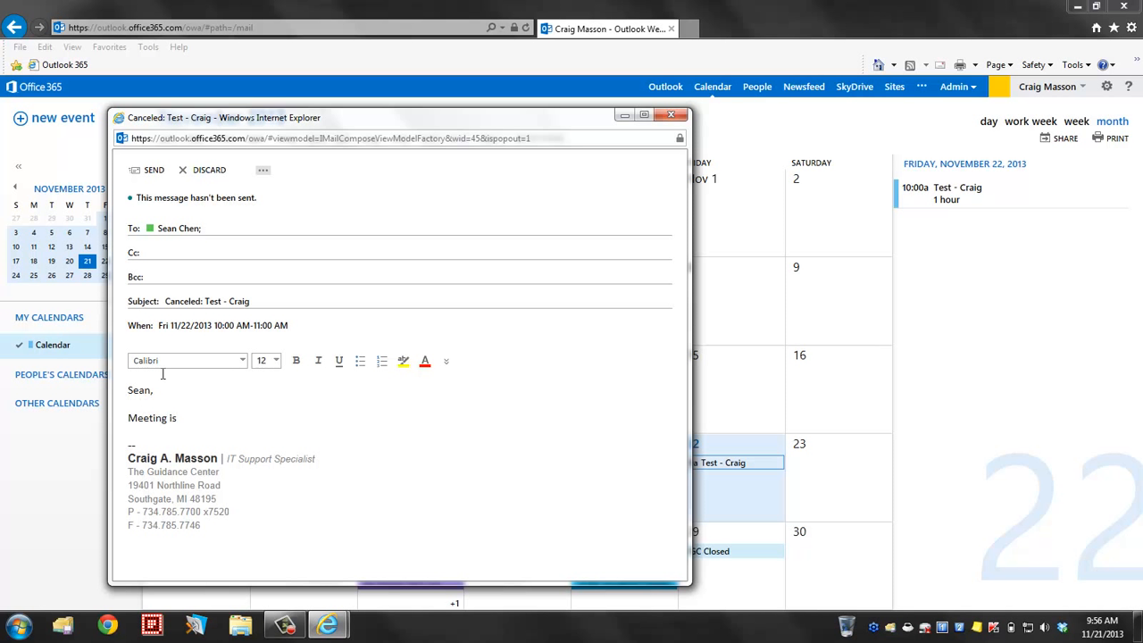
pyautogui.write('Meeting is canceled')
pyautogui.click(139, 172)
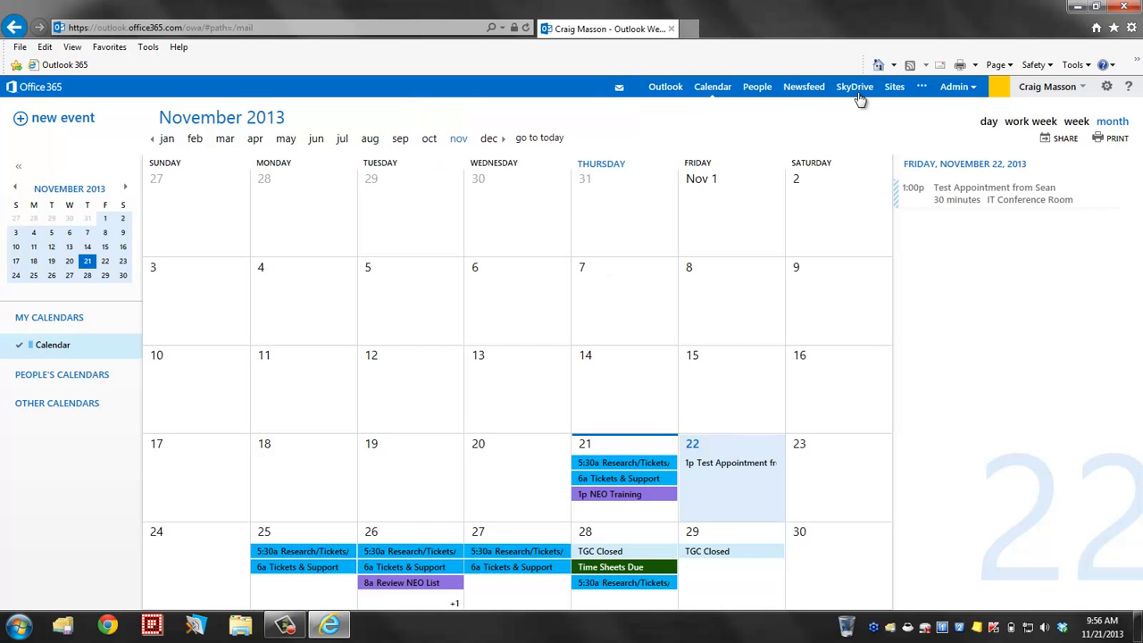
# Open the newly received test appointment invitation for November 22 at 1:00 PM and move its window aside.
pyautogui.click(618, 90)
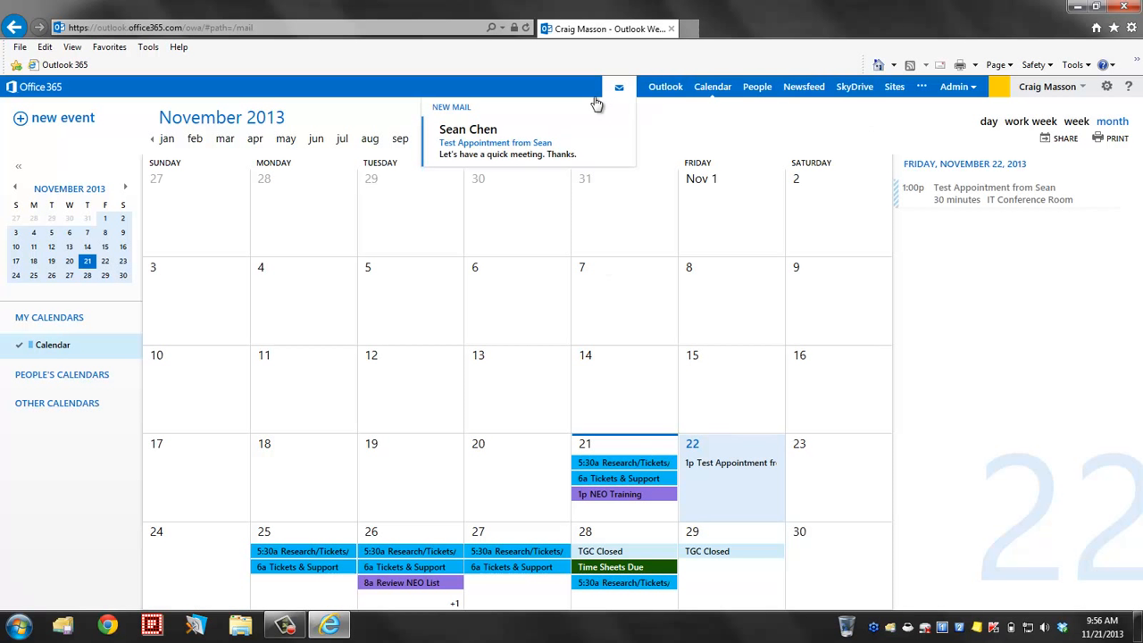
pyautogui.click(540, 146)
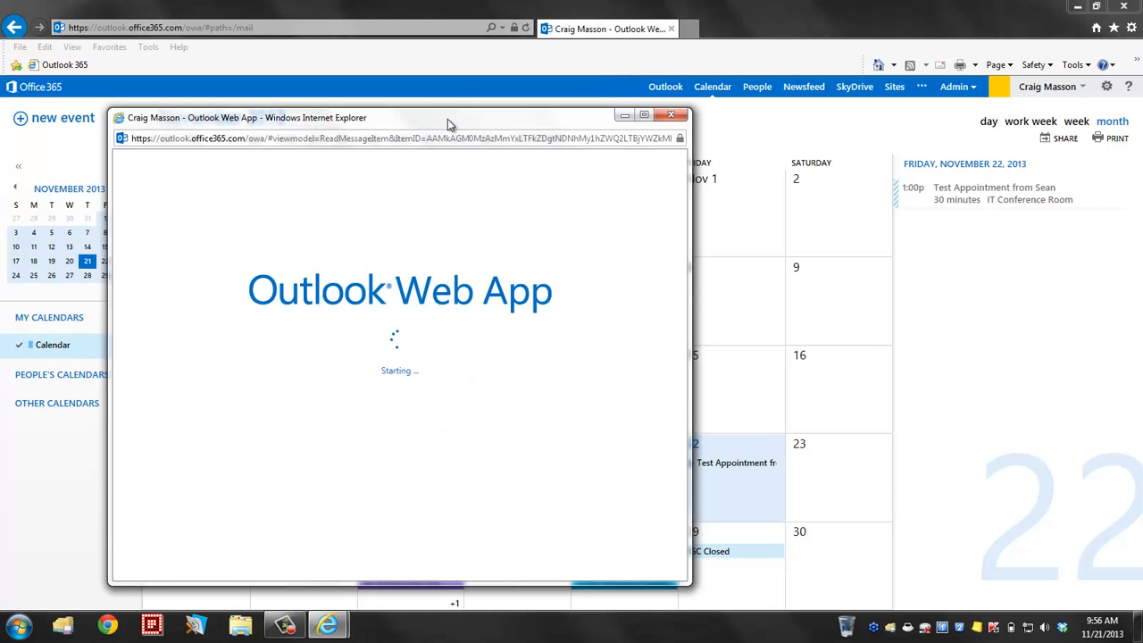
pyautogui.moveTo(447, 119); pyautogui.dragTo(472, 87)
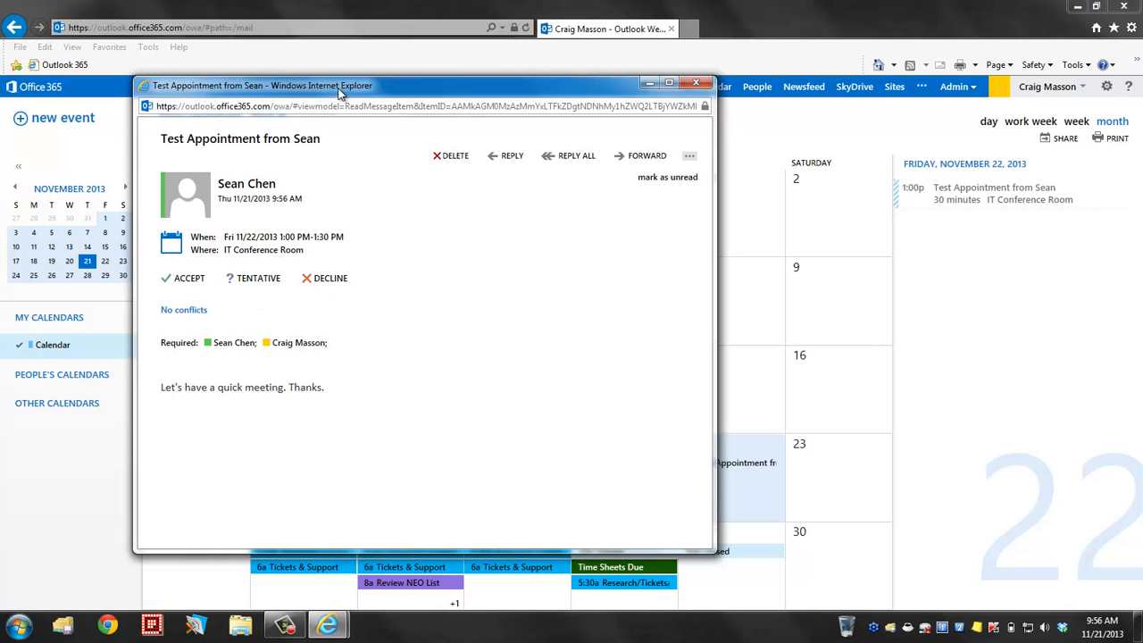
pyautogui.moveTo(372, 87); pyautogui.dragTo(628, 85)
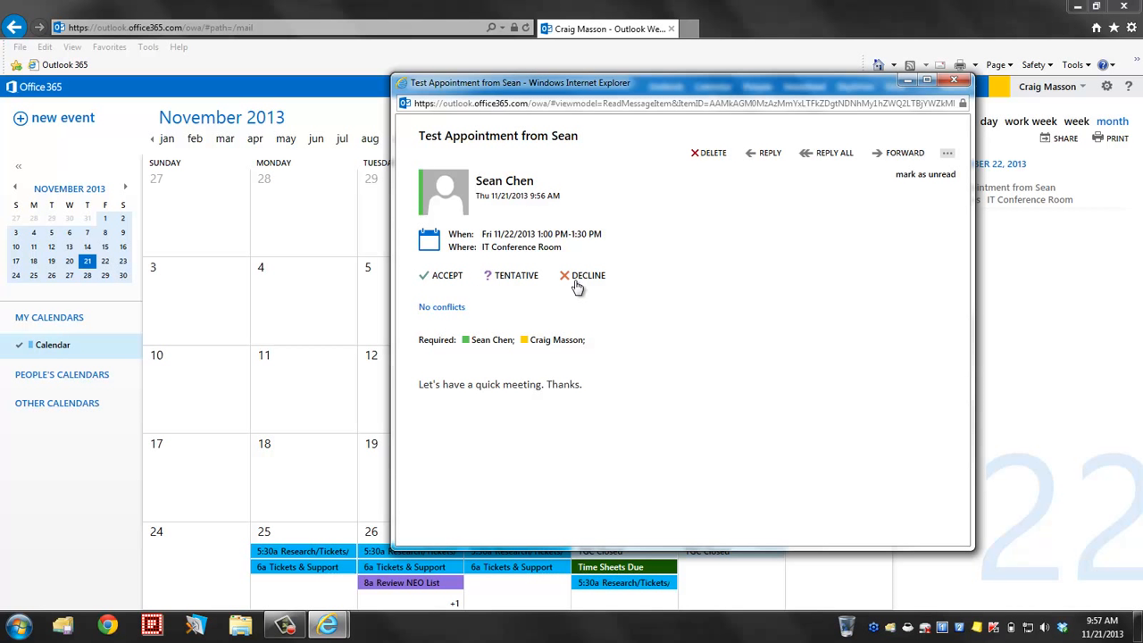
# Decline the 1:00 PM test appointment and send the response right away.
pyautogui.click(449, 276)
pyautogui.click(590, 276)
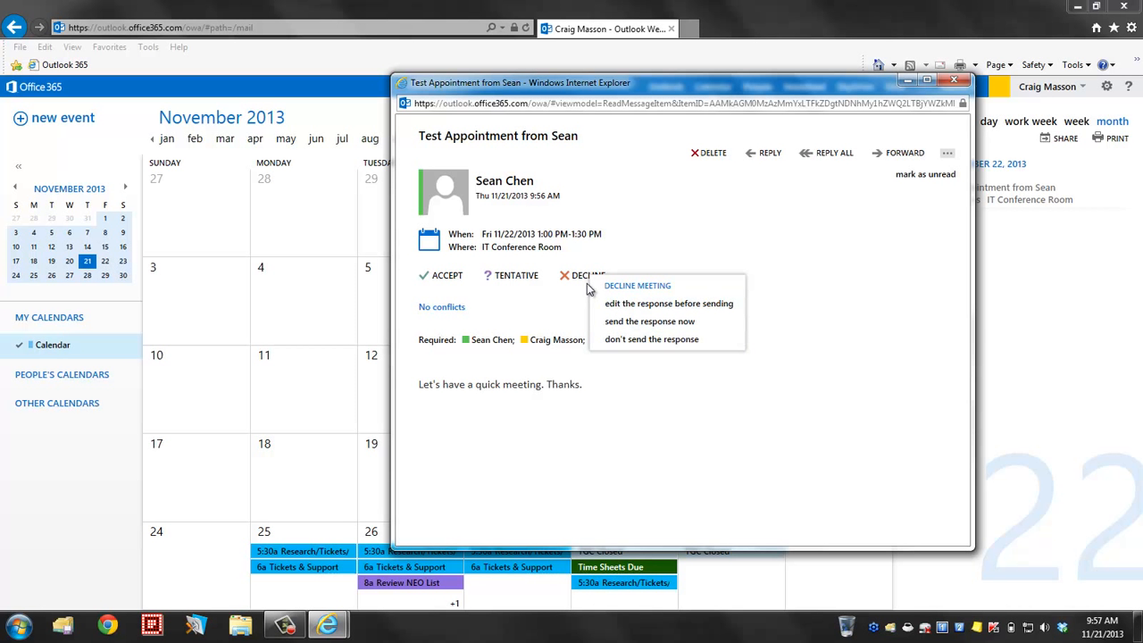
pyautogui.click(636, 323)
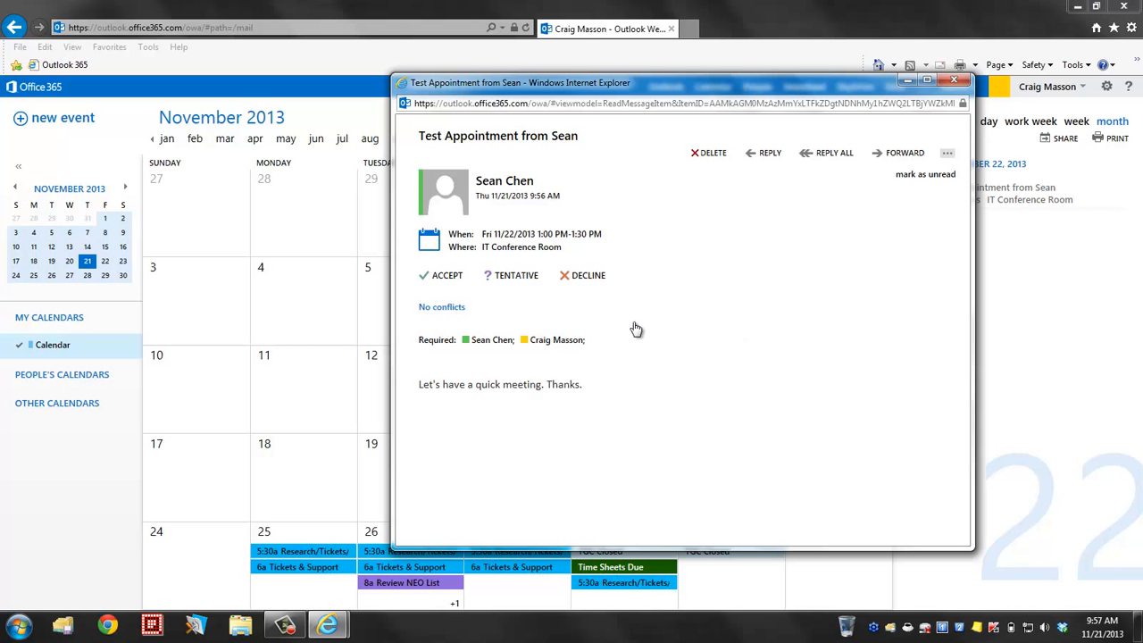